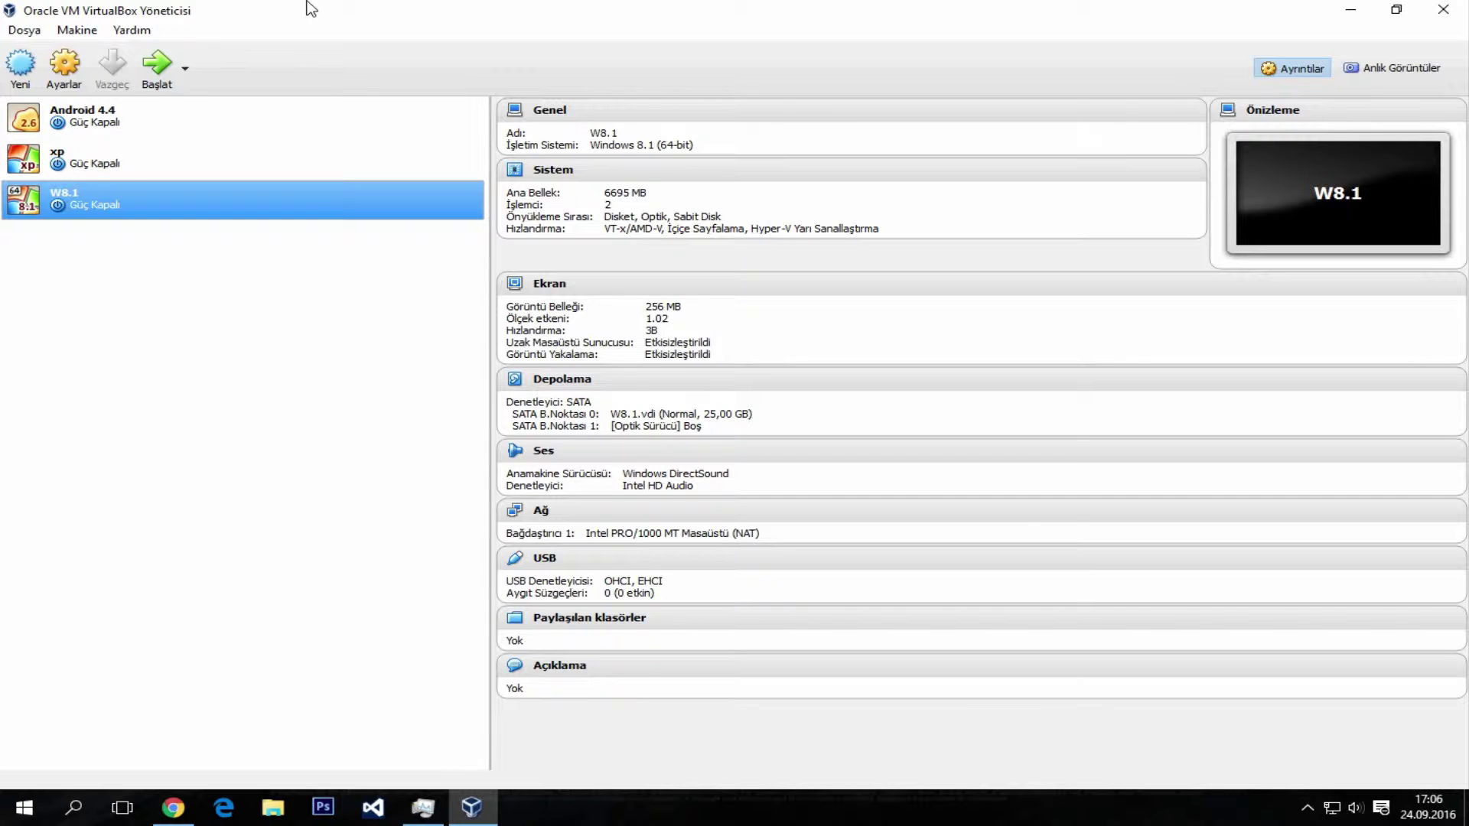
Move the Windows_8.1_Pro_X64_Activated disc image on the desktop to the free spot beside the el diablo islands archive.
{"action": "left_click_drag", "start_coordinate": [310, 9], "coordinate": [795, 73]}
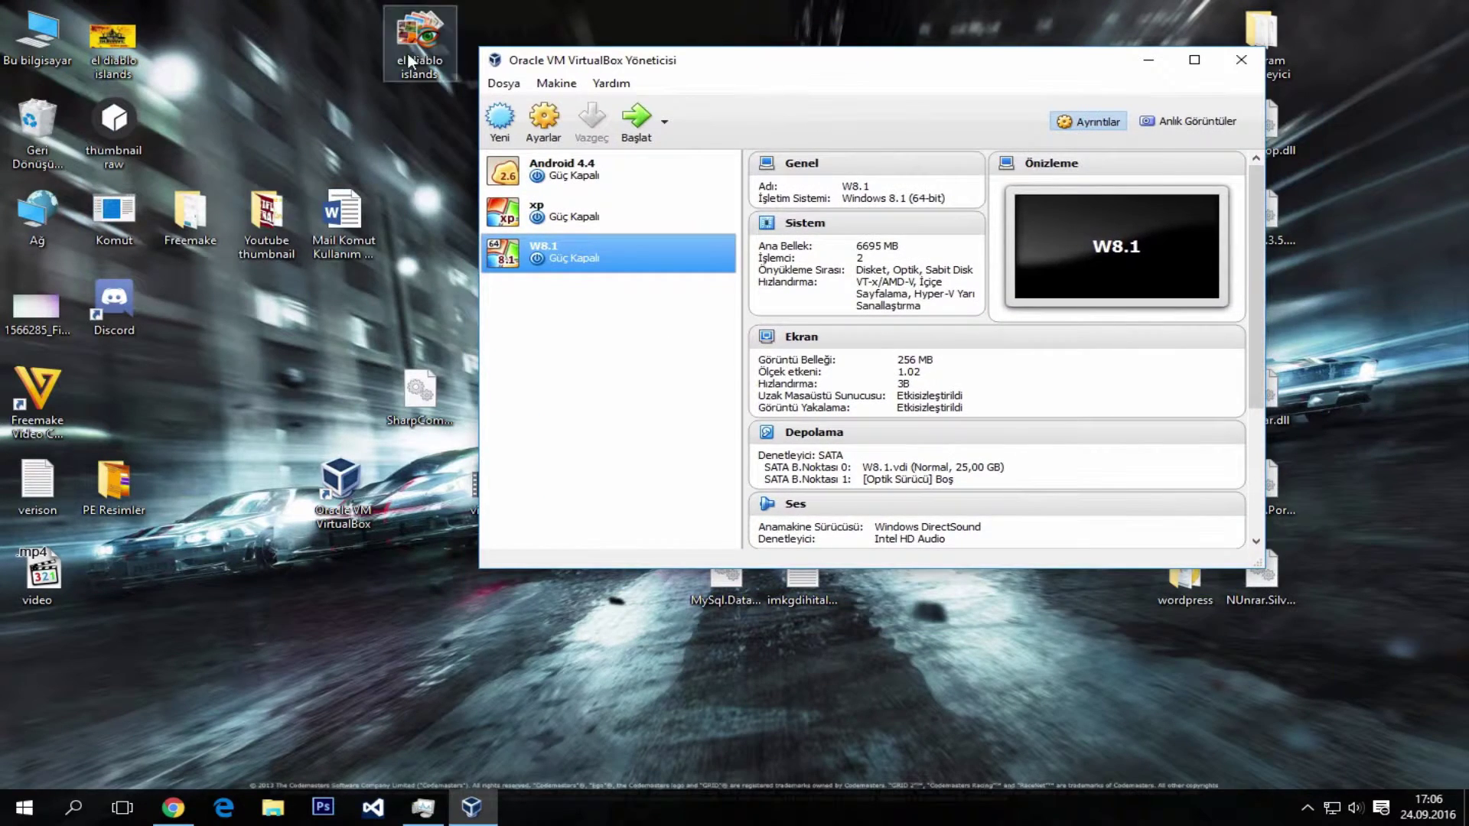
{"action": "left_click", "coordinate": [1344, 629]}
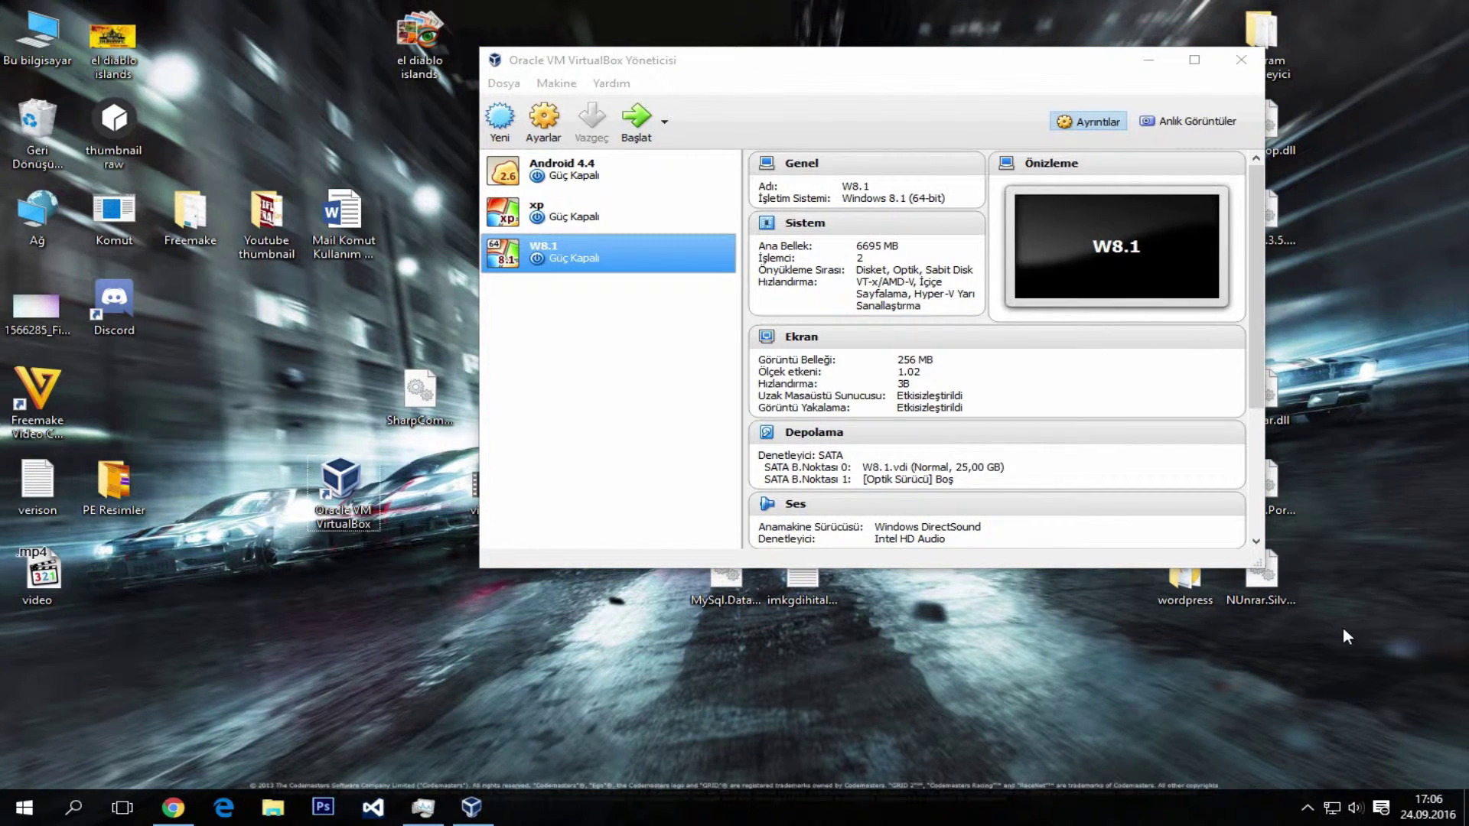
{"action": "left_click_drag", "start_coordinate": [647, 68], "coordinate": [991, 164]}
{"action": "left_click_drag", "start_coordinate": [649, 211], "coordinate": [282, 55]}
{"action": "left_click", "coordinate": [1062, 143]}
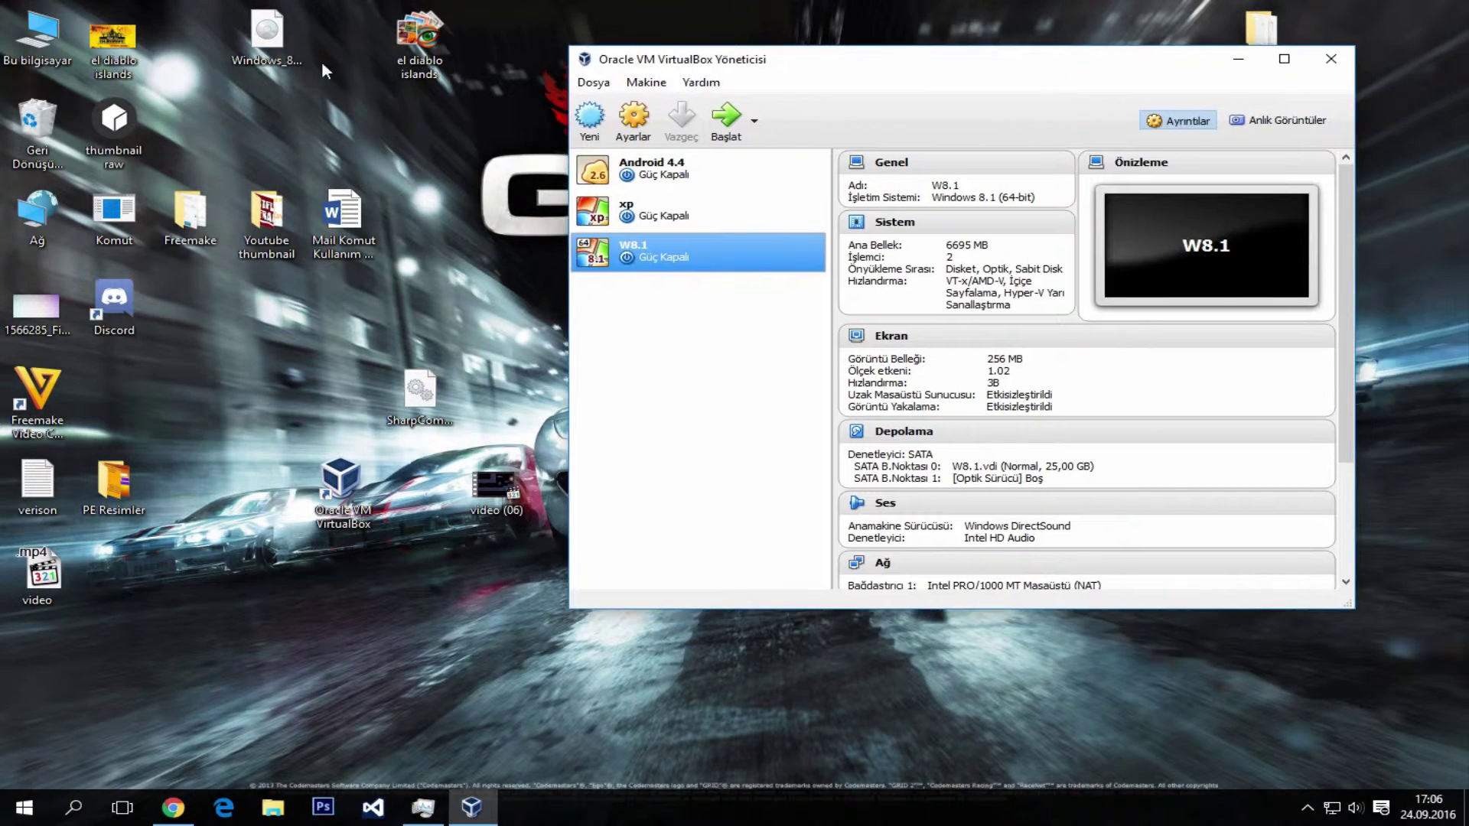
{"action": "left_click", "coordinate": [290, 59]}
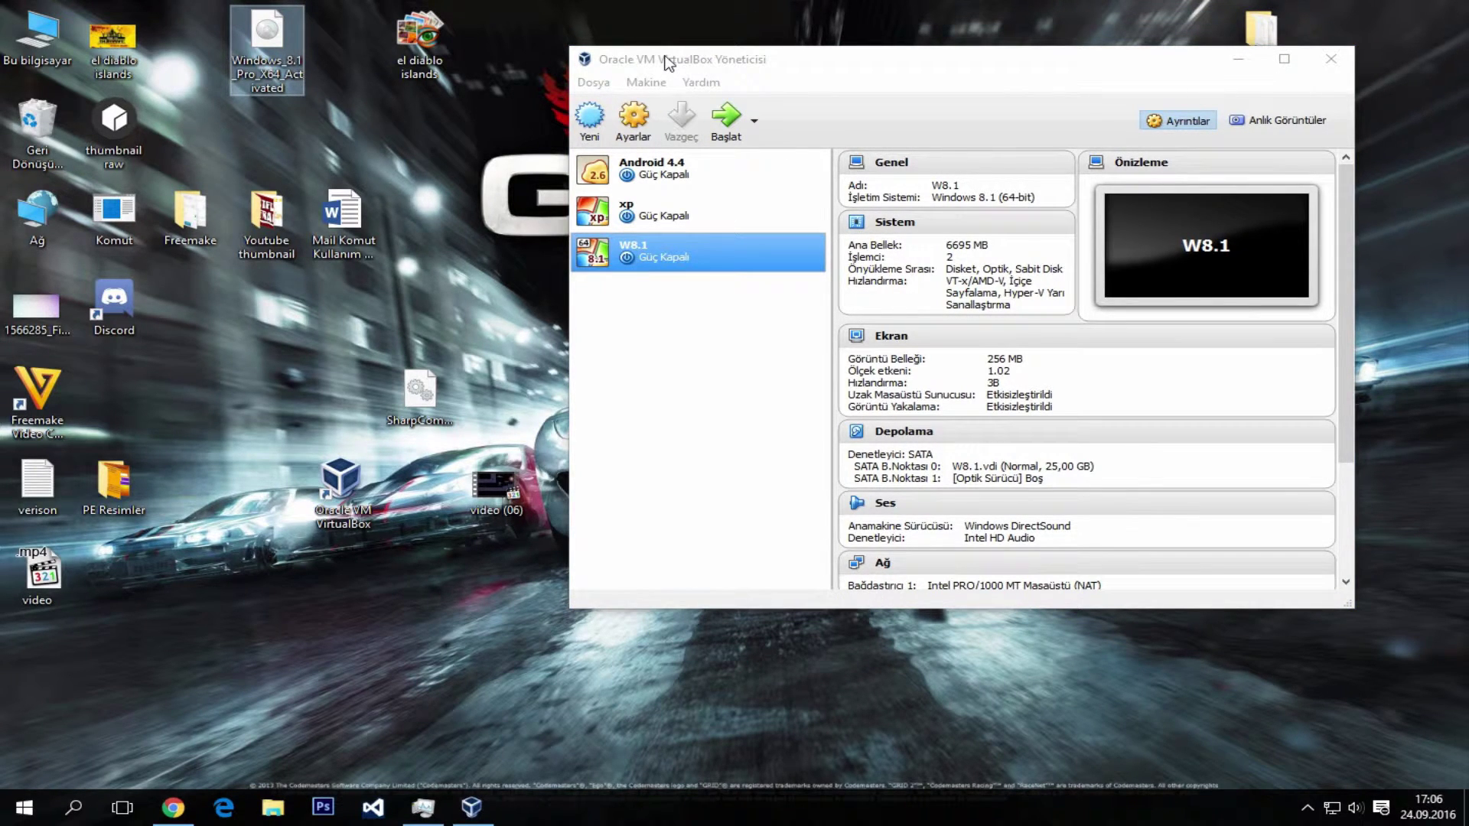
{"action": "left_click_drag", "start_coordinate": [669, 55], "coordinate": [623, 2]}
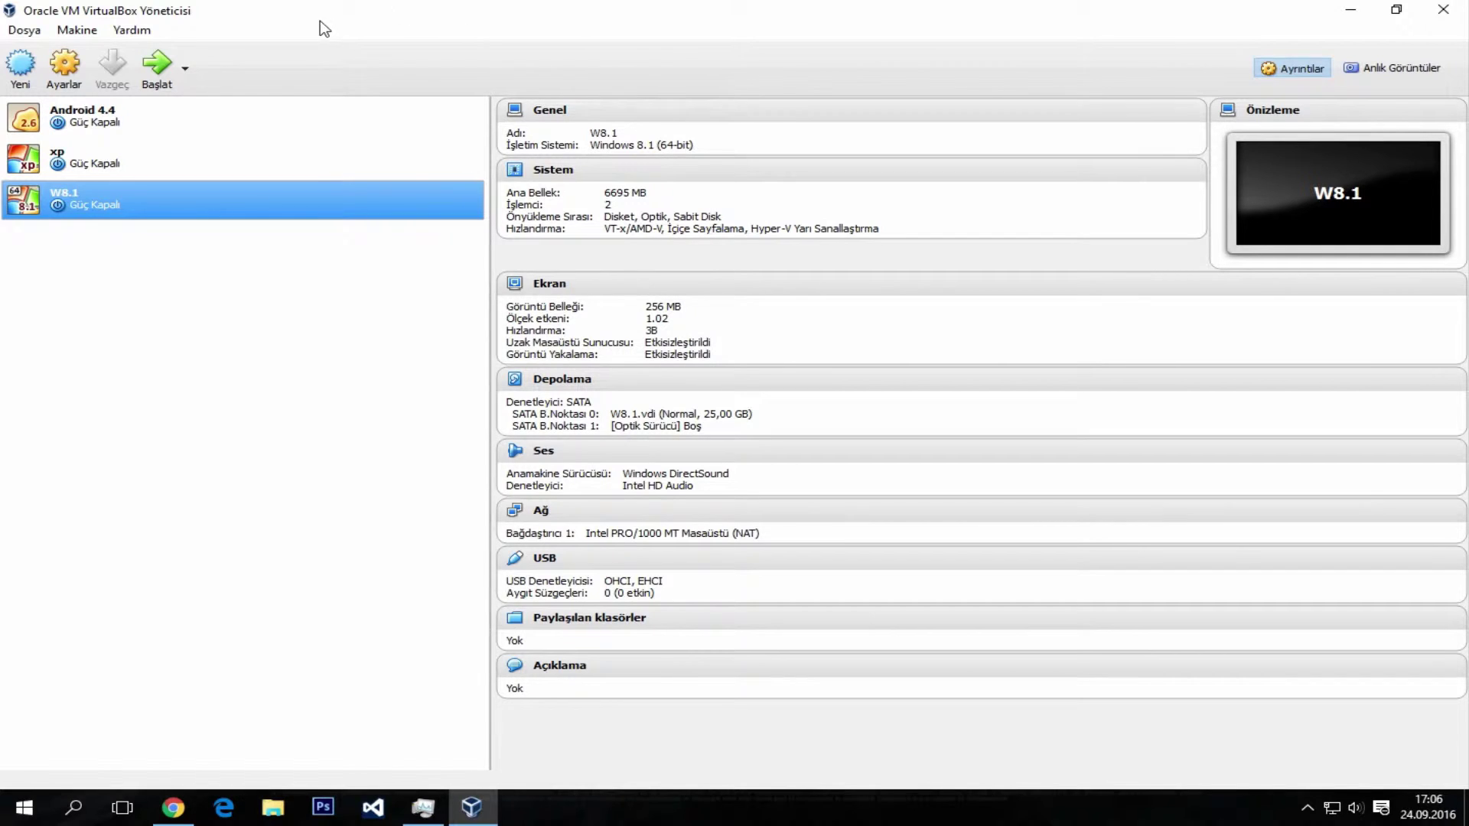
Start a new virtual machine named W8.1_2 with type Microsoft Windows and version Windows 8.1 (64-bit).
{"action": "left_click", "coordinate": [15, 69]}
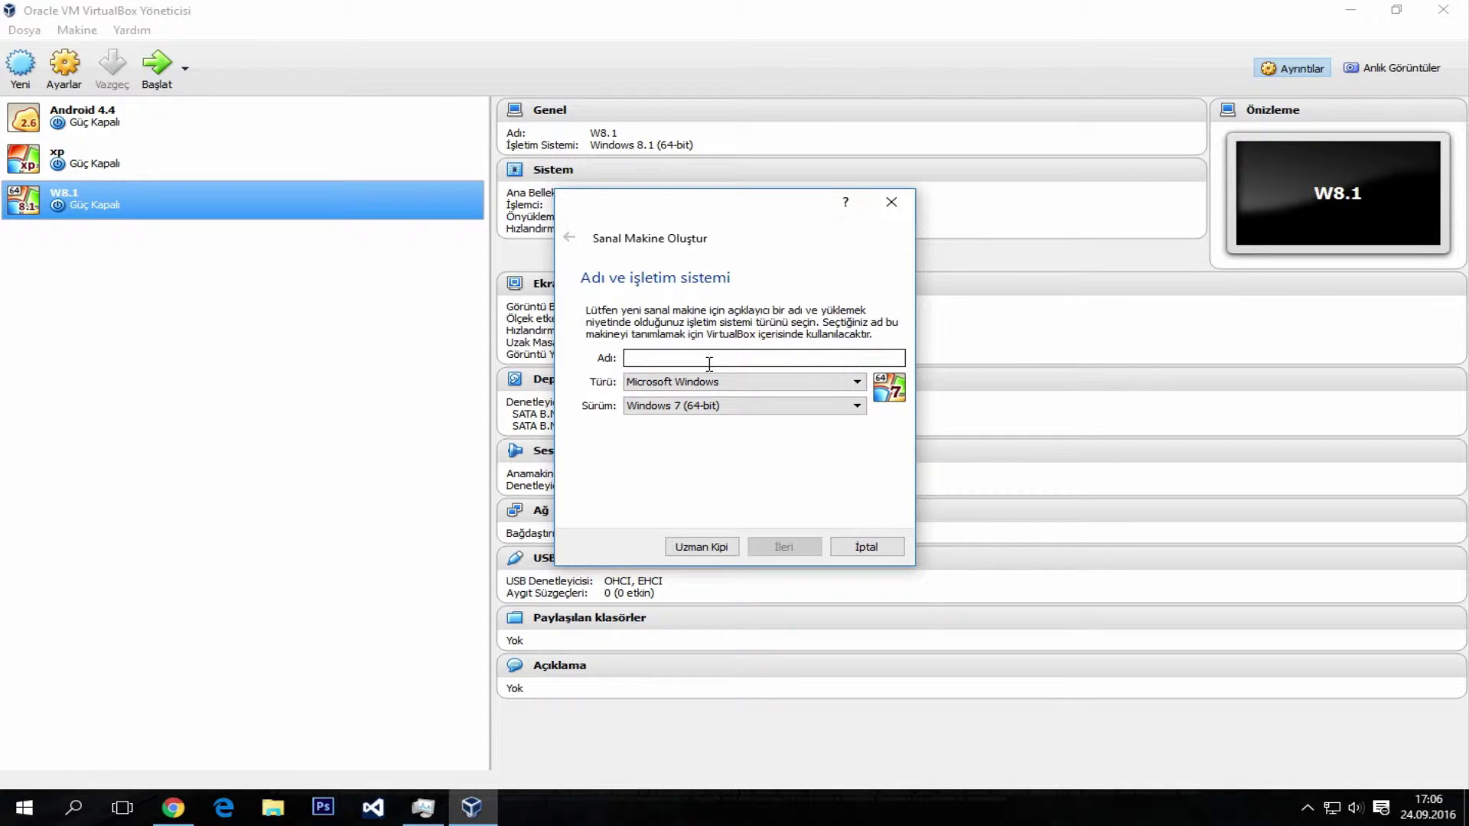
{"action": "type", "text": "W8.1"}
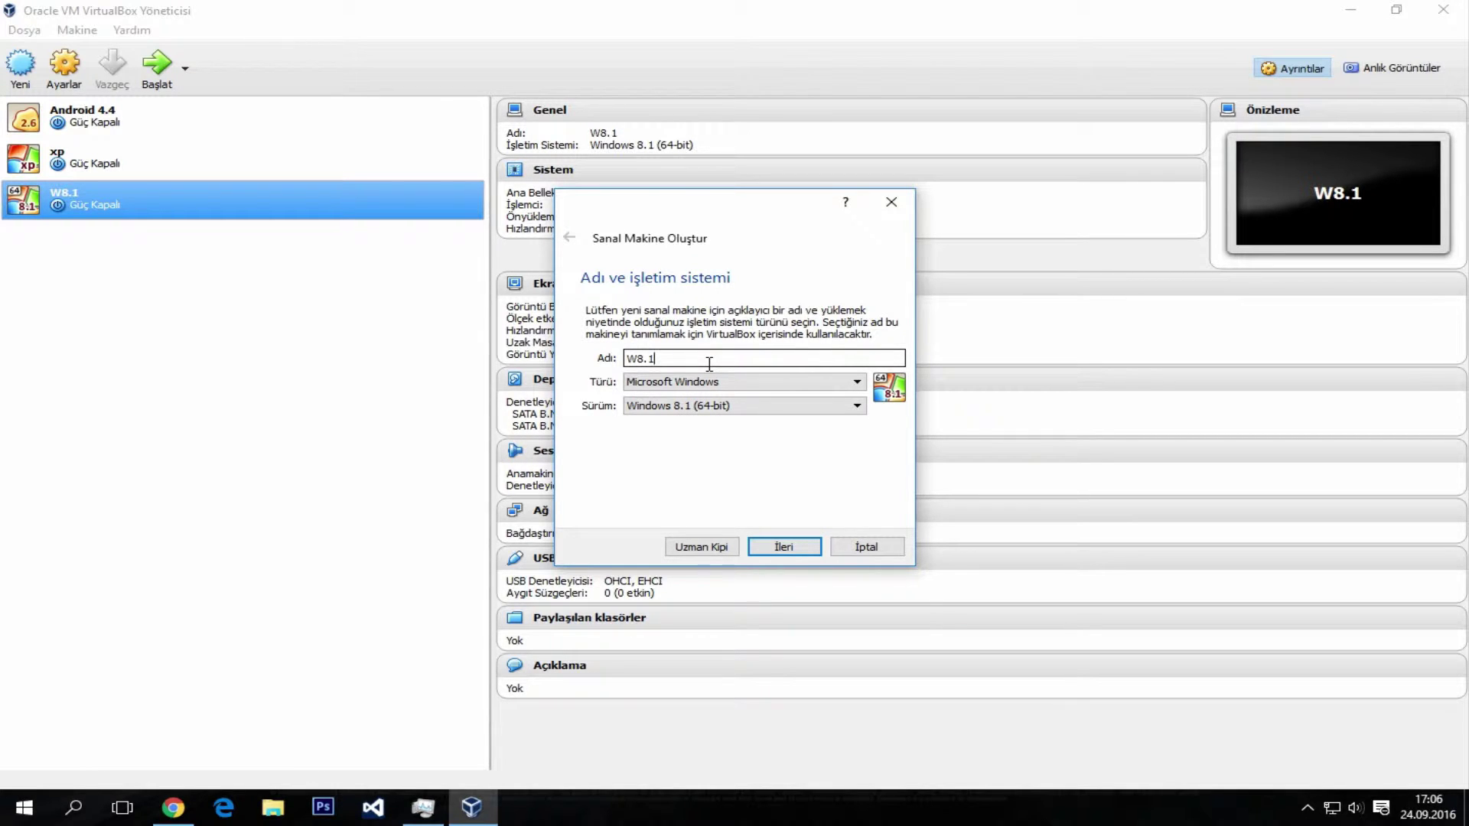
{"action": "type", "text": "_2"}
{"action": "left_click", "coordinate": [698, 382]}
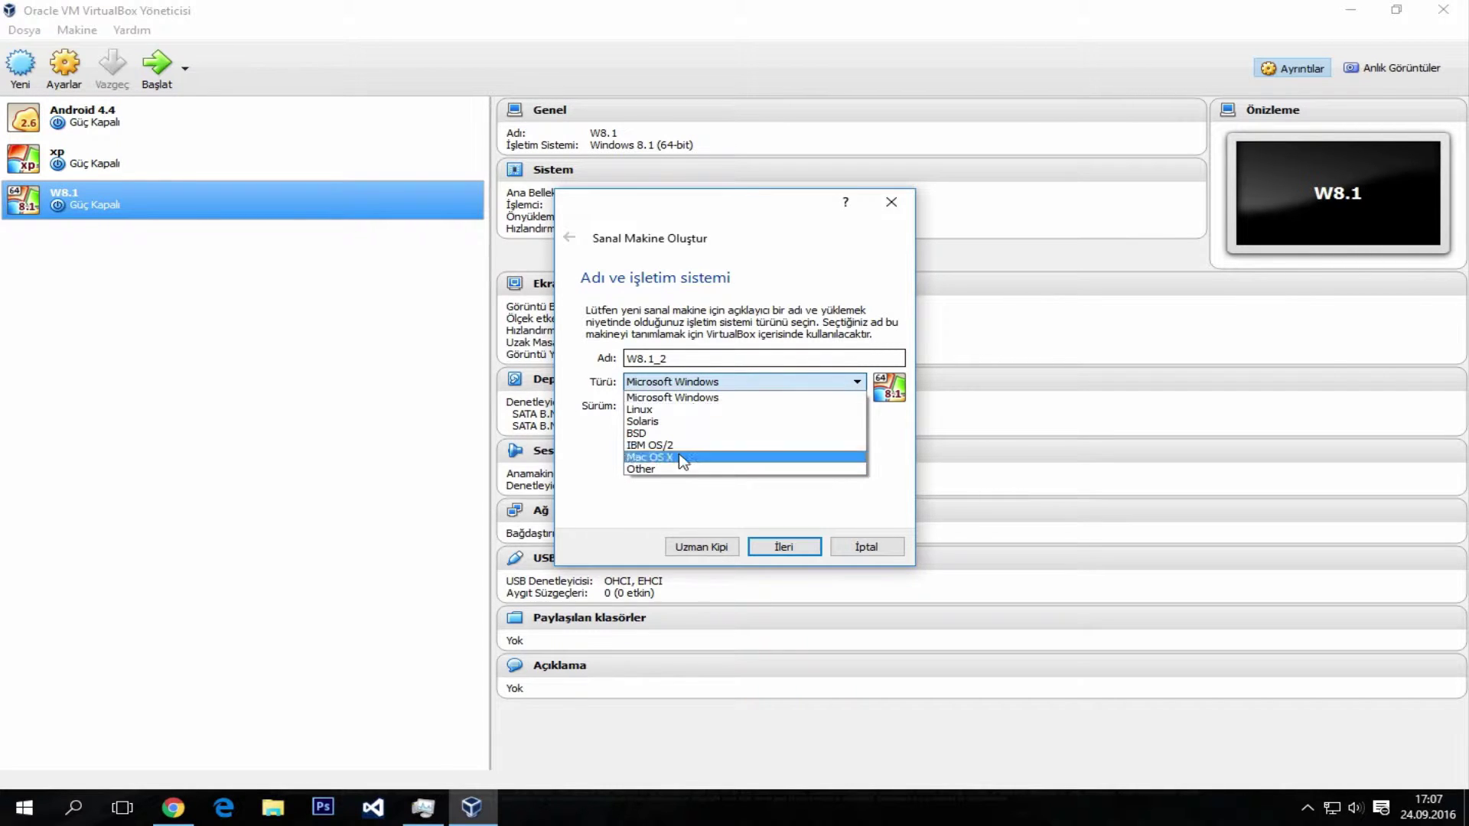
{"action": "left_click", "coordinate": [704, 397]}
{"action": "left_click", "coordinate": [703, 410]}
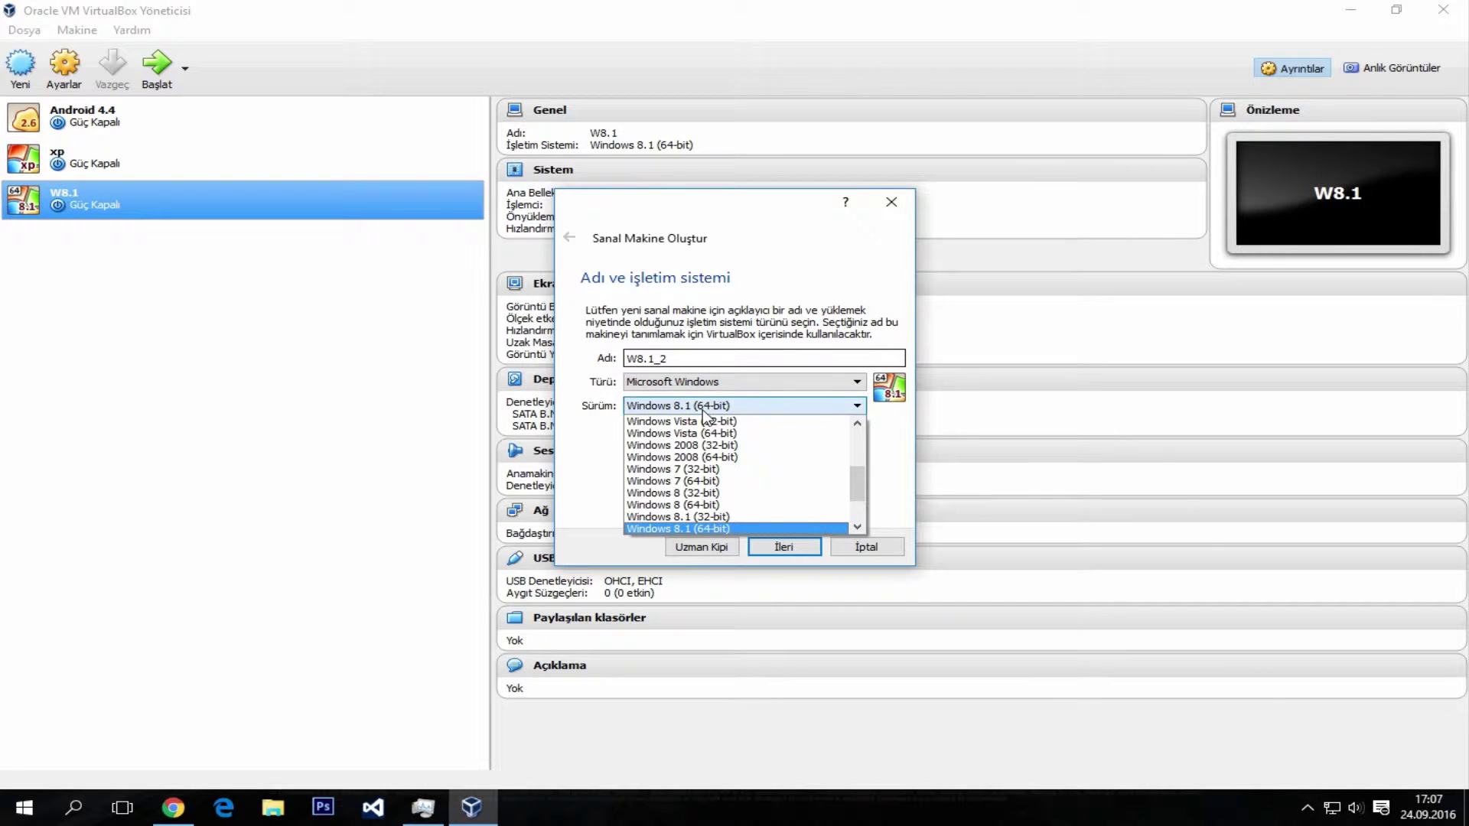
{"action": "scroll", "coordinate": [688, 520], "scroll_direction": "down", "scroll_amount": 1}
{"action": "left_click", "coordinate": [692, 497]}
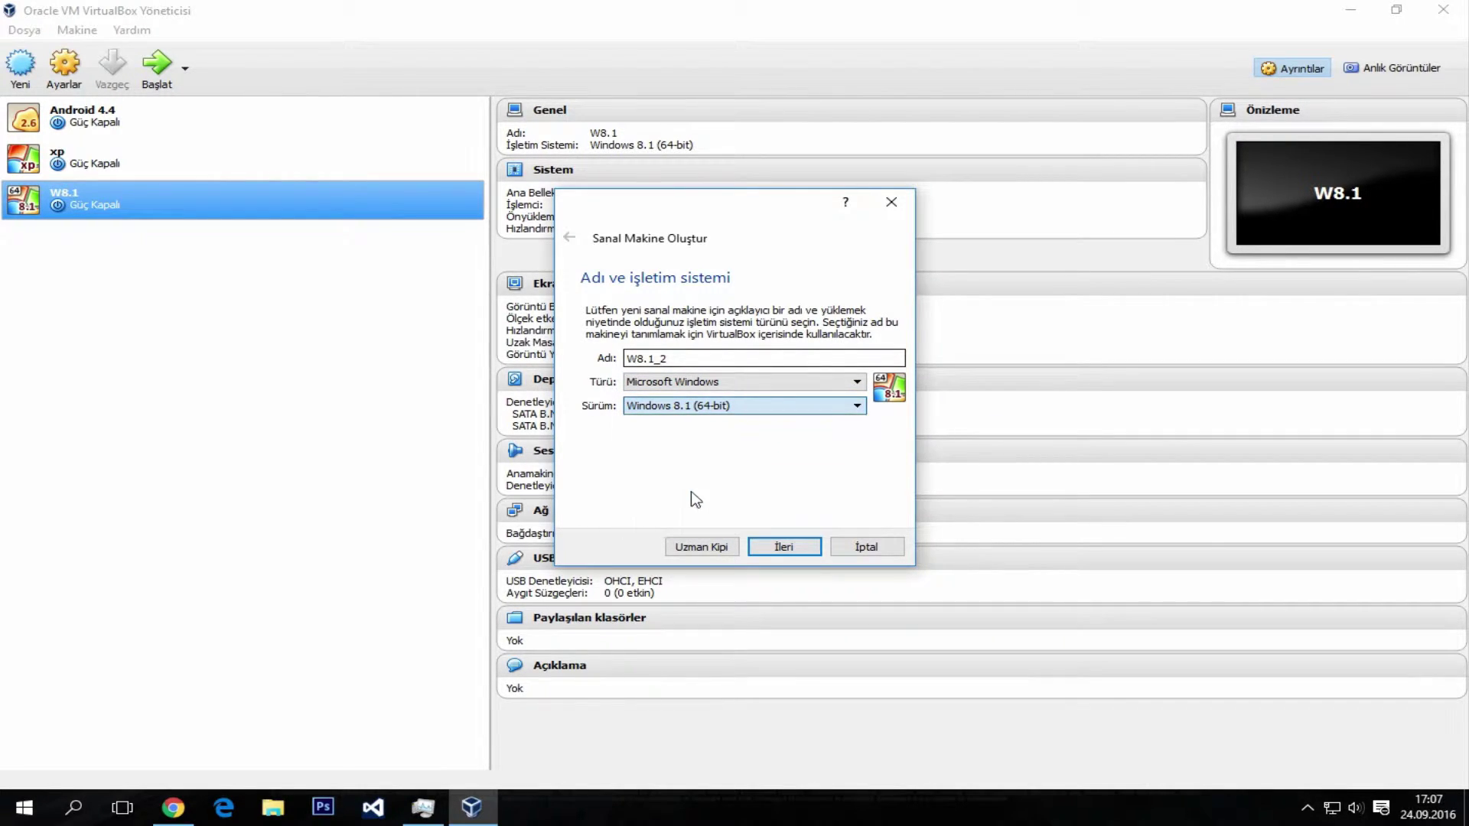
{"action": "left_click", "coordinate": [773, 546]}
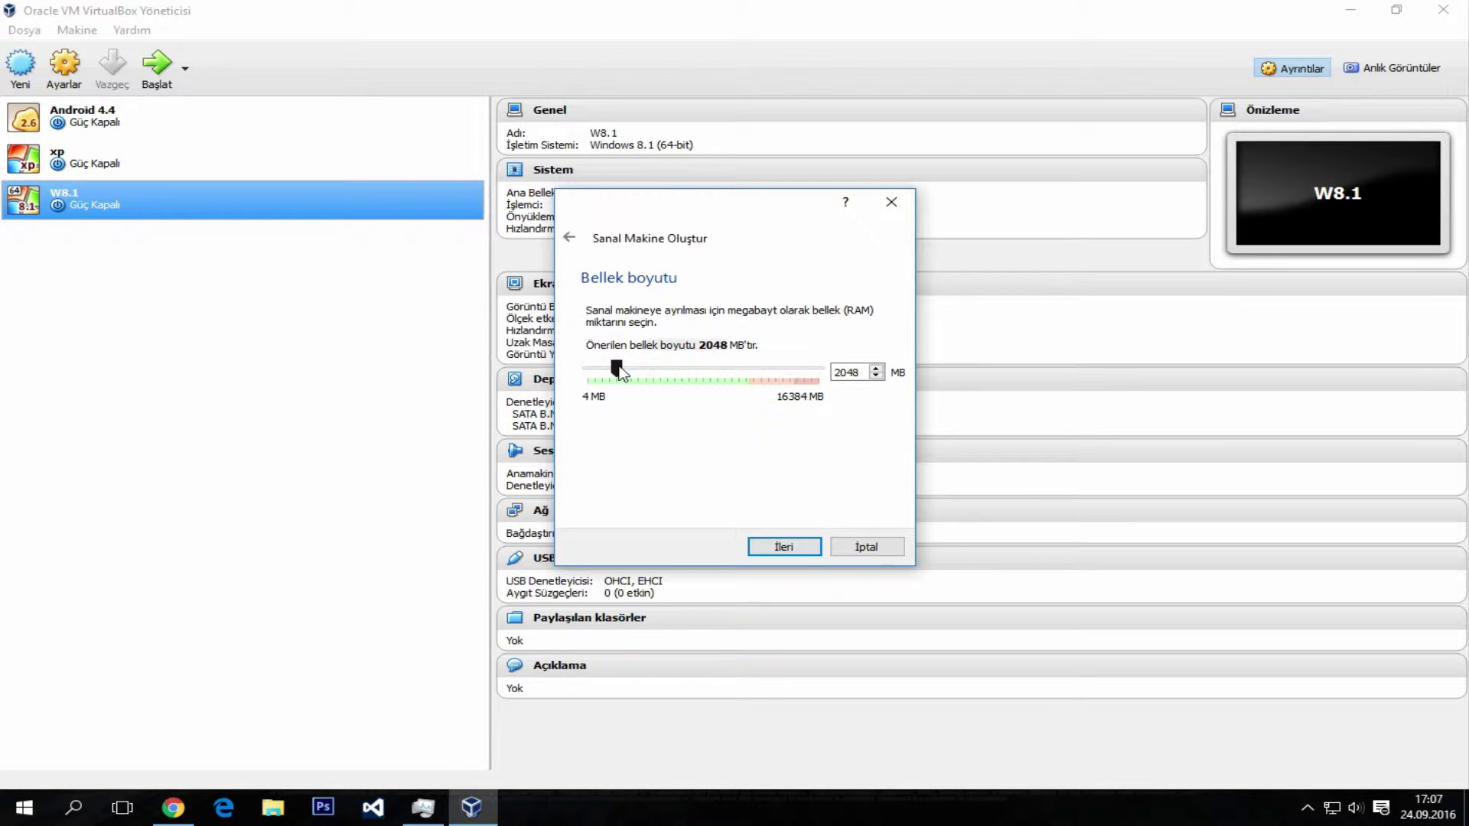
Accept 2048 MB of memory and choose to create a new virtual hard disk for the machine.
{"action": "left_click", "coordinate": [782, 548]}
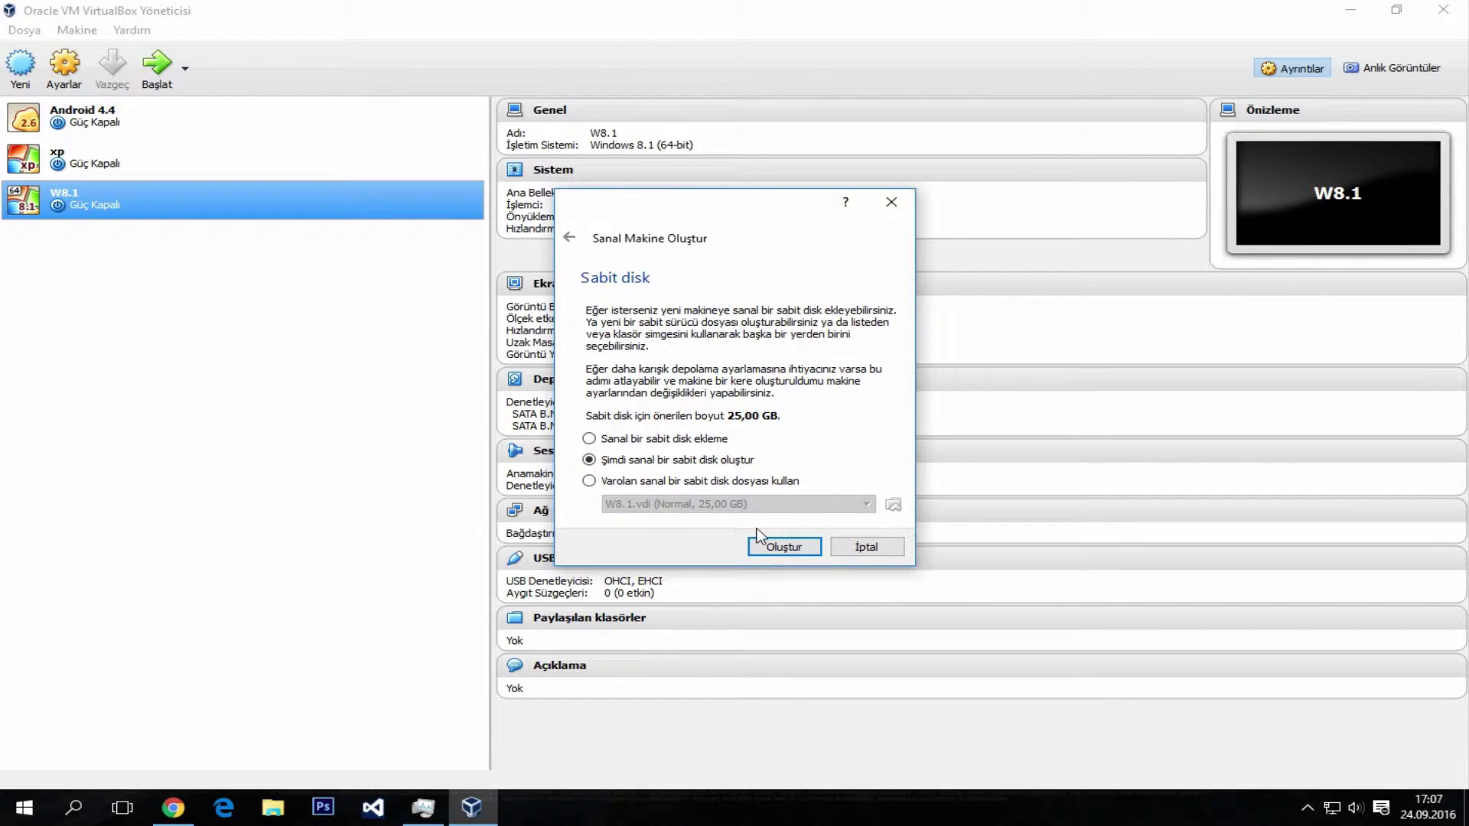
{"action": "left_click", "coordinate": [658, 480]}
{"action": "left_click", "coordinate": [719, 507]}
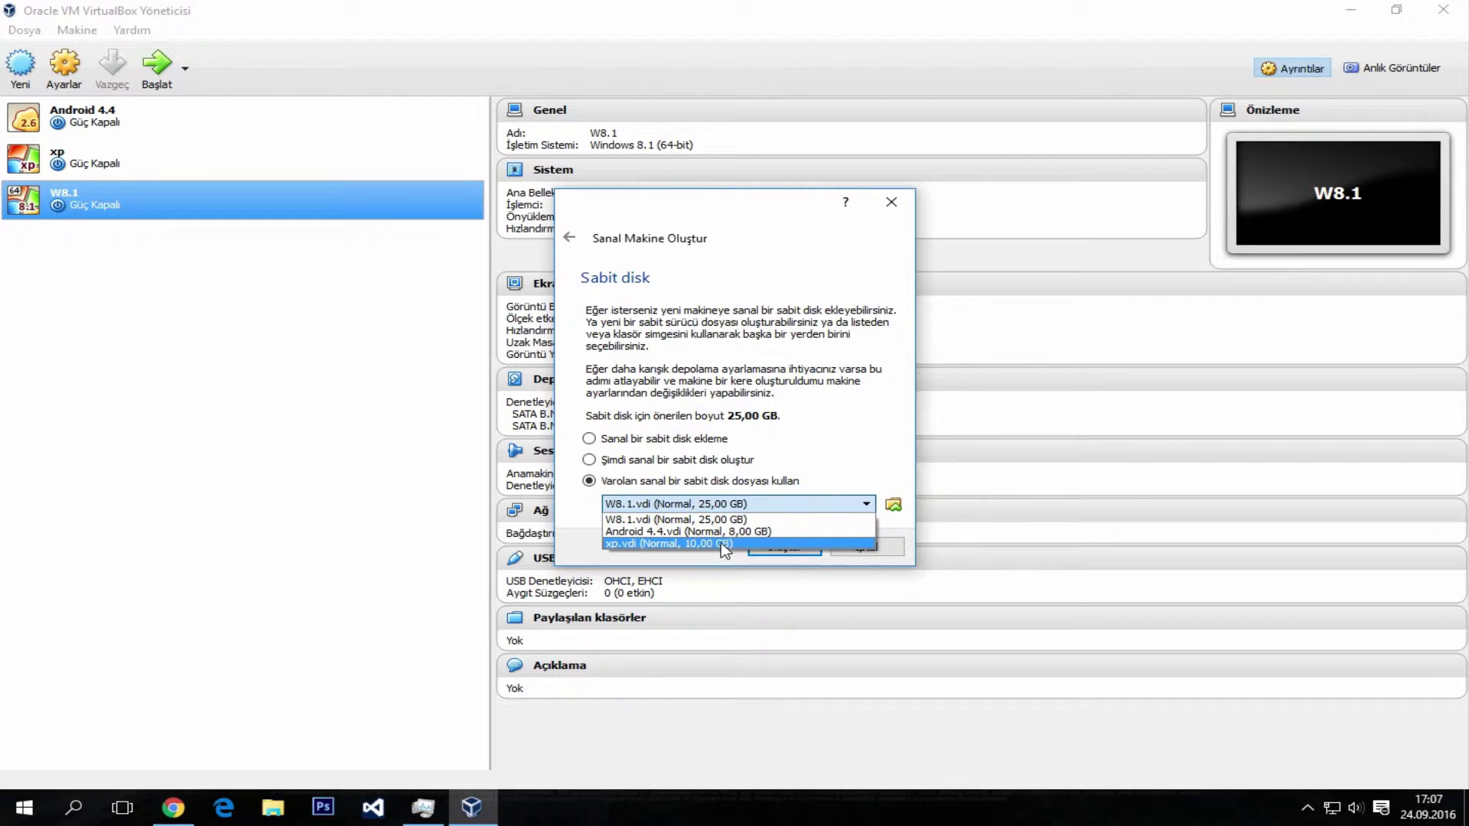
{"action": "left_click", "coordinate": [624, 460]}
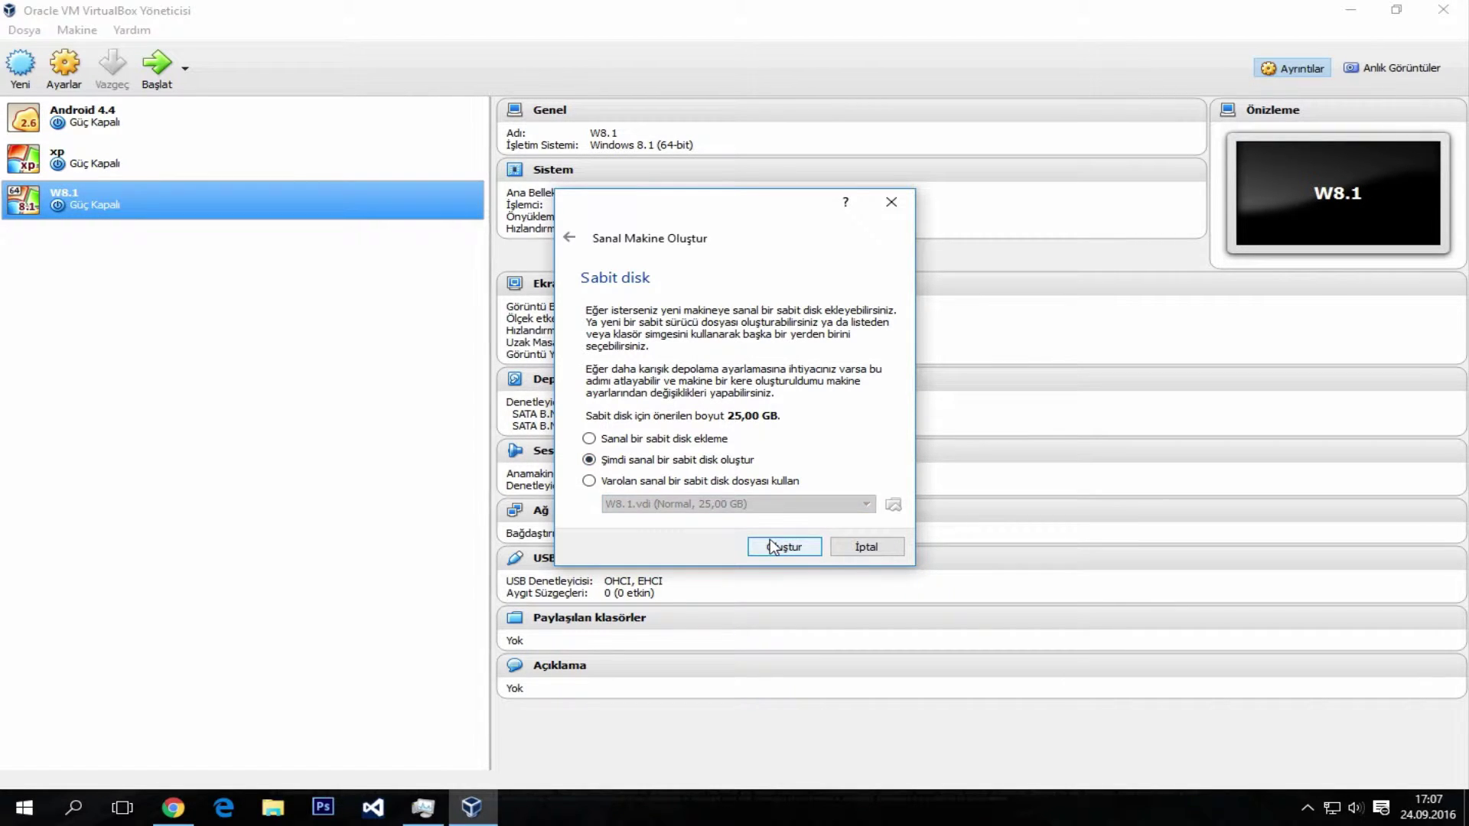
{"action": "left_click", "coordinate": [773, 546]}
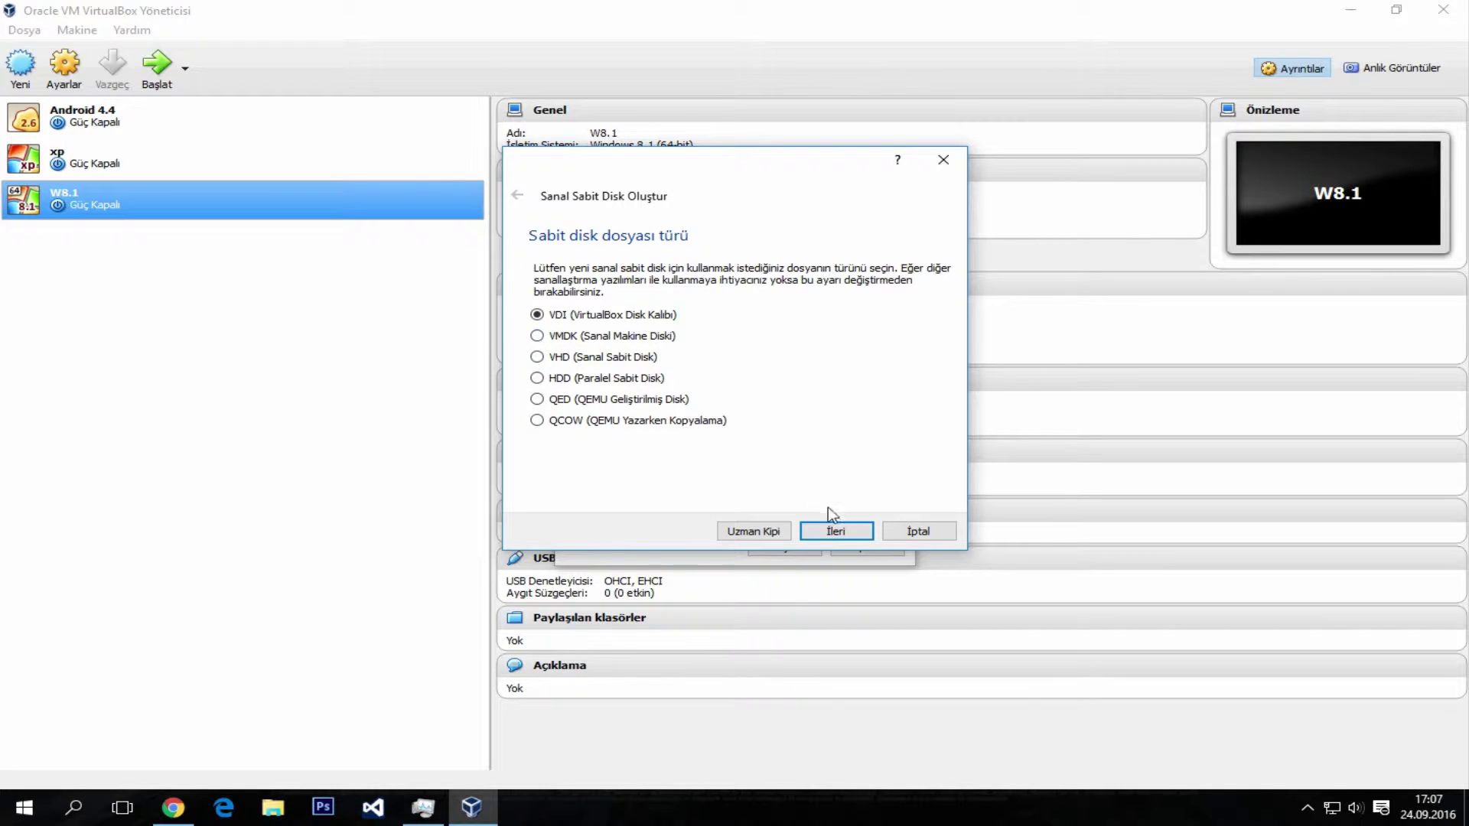
Create the virtual hard disk W8.1_2 as a VDI file with a size of 25,00 GB.
{"action": "left_click", "coordinate": [834, 531]}
{"action": "left_click", "coordinate": [847, 535]}
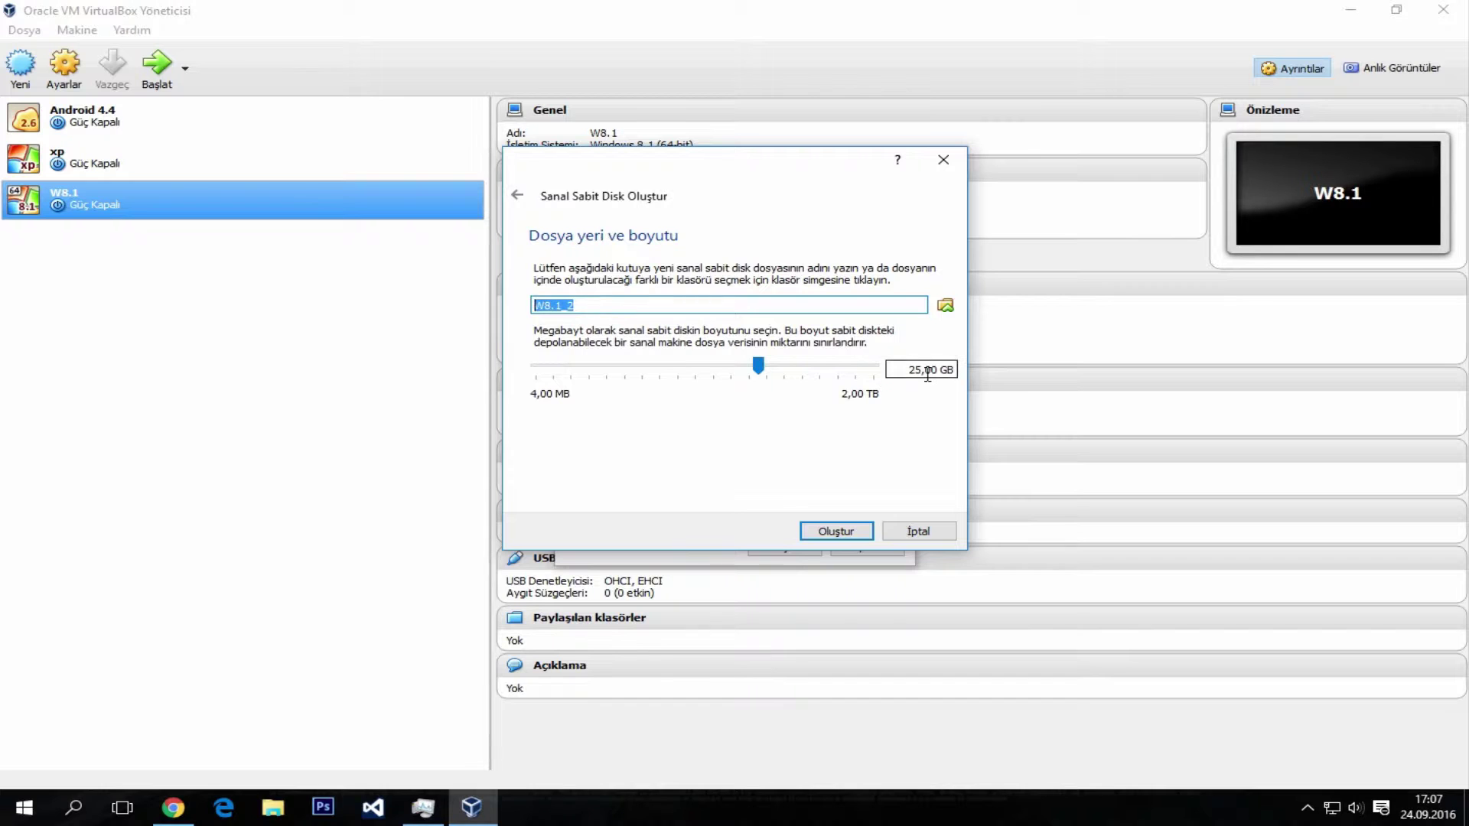
{"action": "left_click_drag", "start_coordinate": [921, 370], "coordinate": [892, 362]}
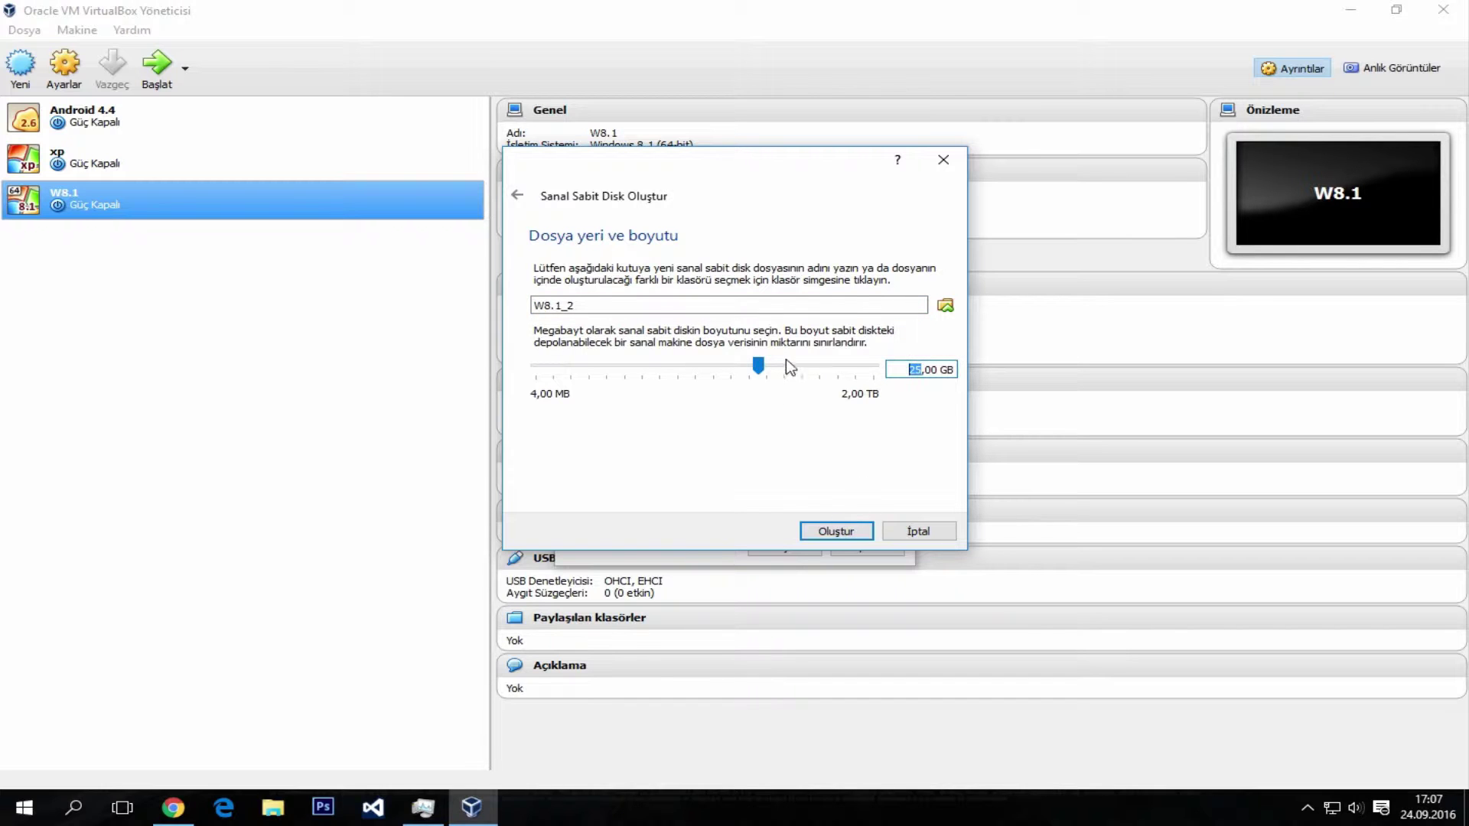
{"action": "left_click", "coordinate": [760, 367]}
{"action": "left_click", "coordinate": [825, 529]}
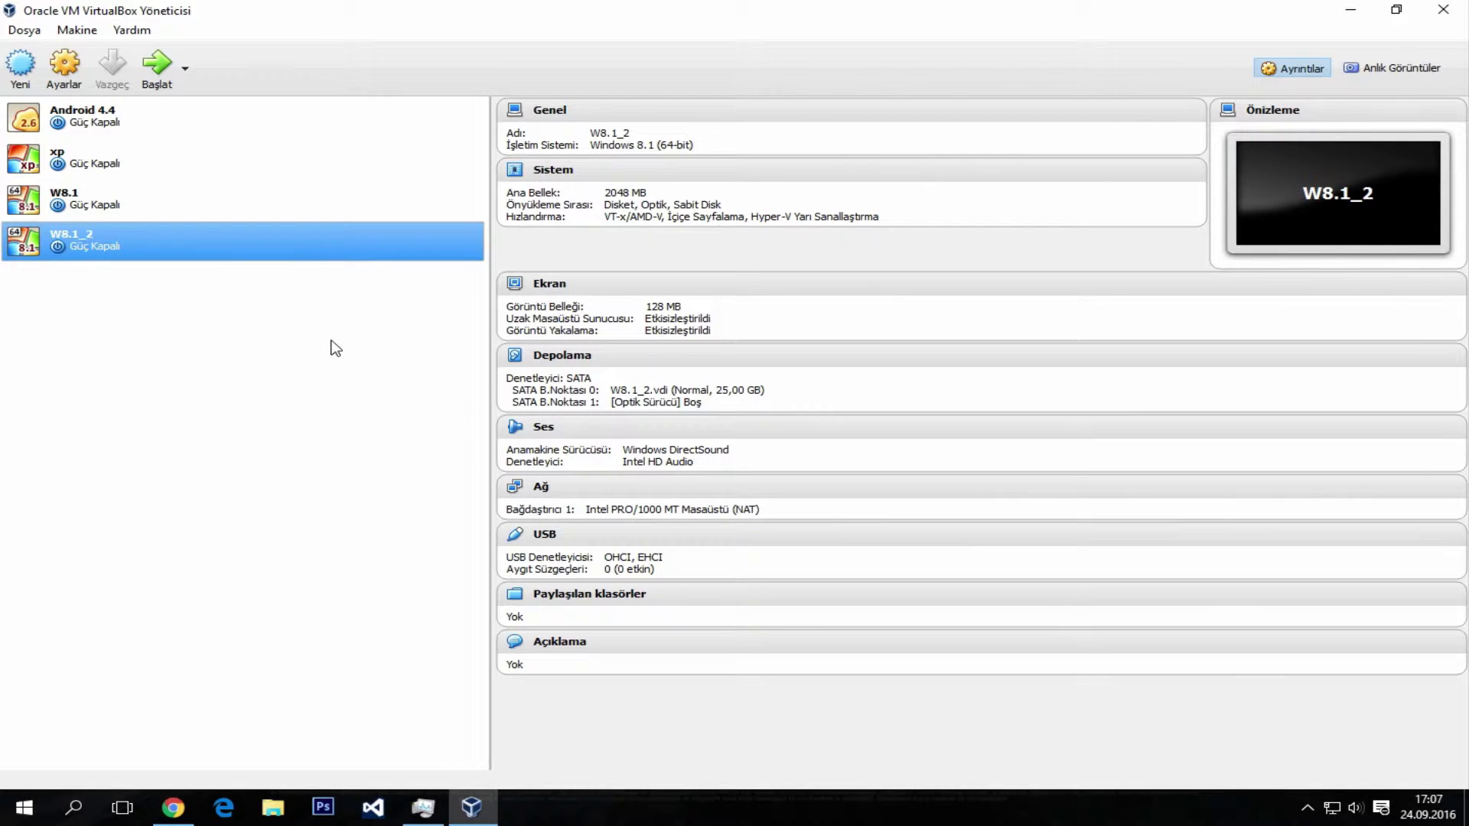
Load Windows_8.1_Pro_X64_Activated.iso into the empty optical drive of the W8.1_2 machine and save its settings.
{"action": "left_click", "coordinate": [186, 198]}
{"action": "left_click", "coordinate": [157, 252]}
{"action": "right_click", "coordinate": [157, 254]}
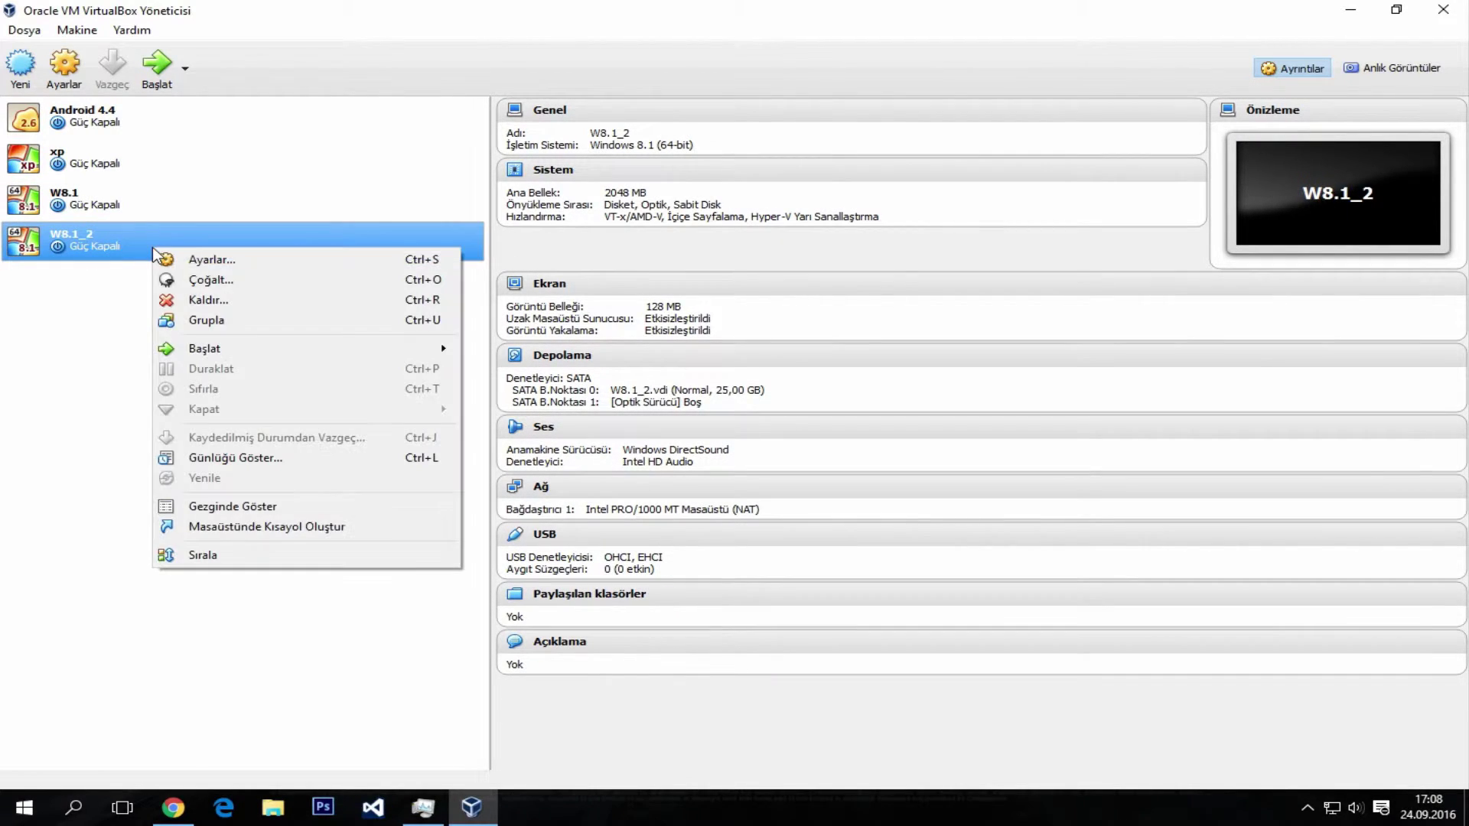
{"action": "left_click", "coordinate": [215, 262]}
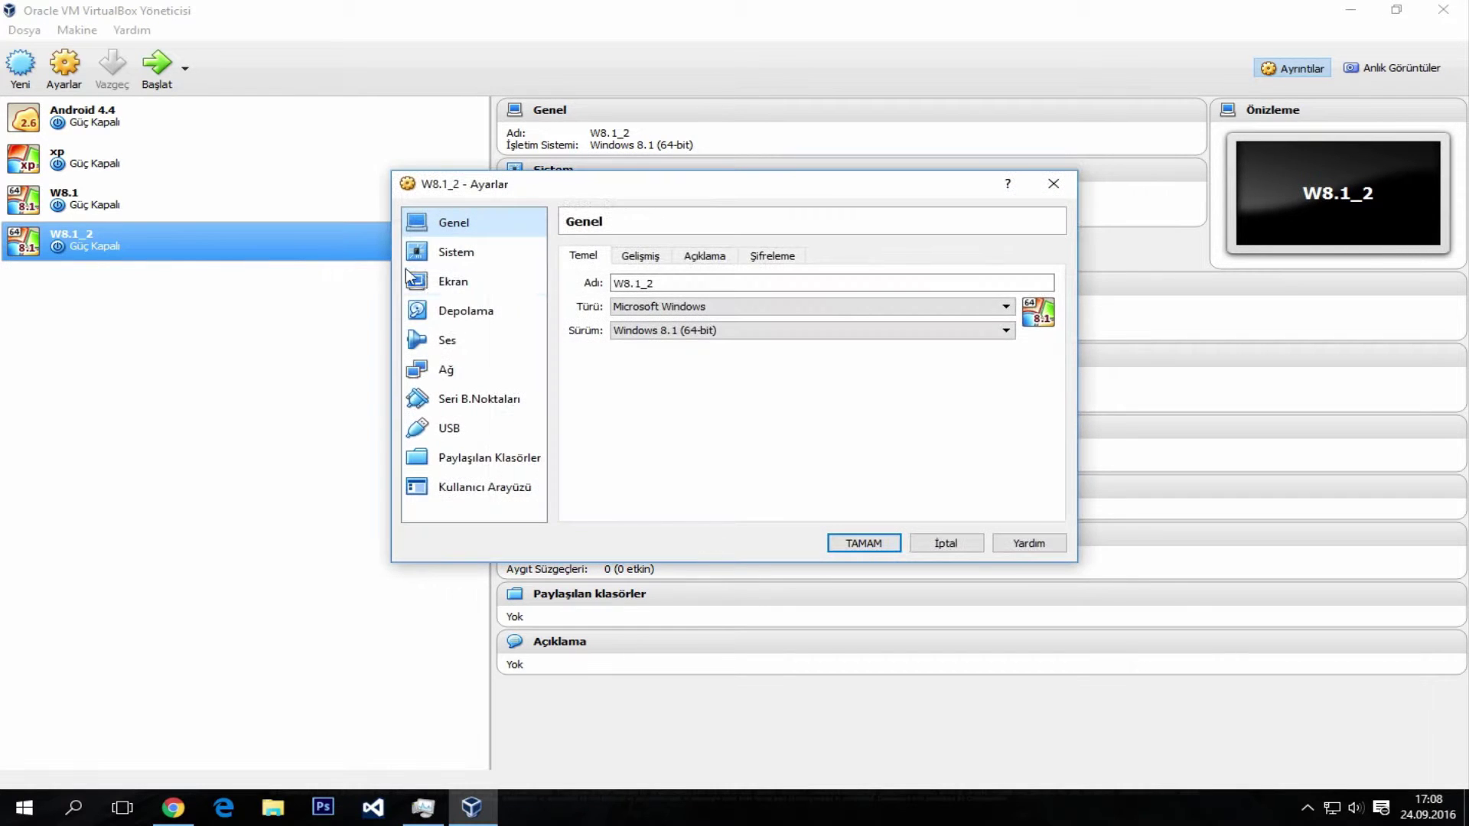
{"action": "left_click", "coordinate": [462, 310]}
{"action": "left_click", "coordinate": [618, 320]}
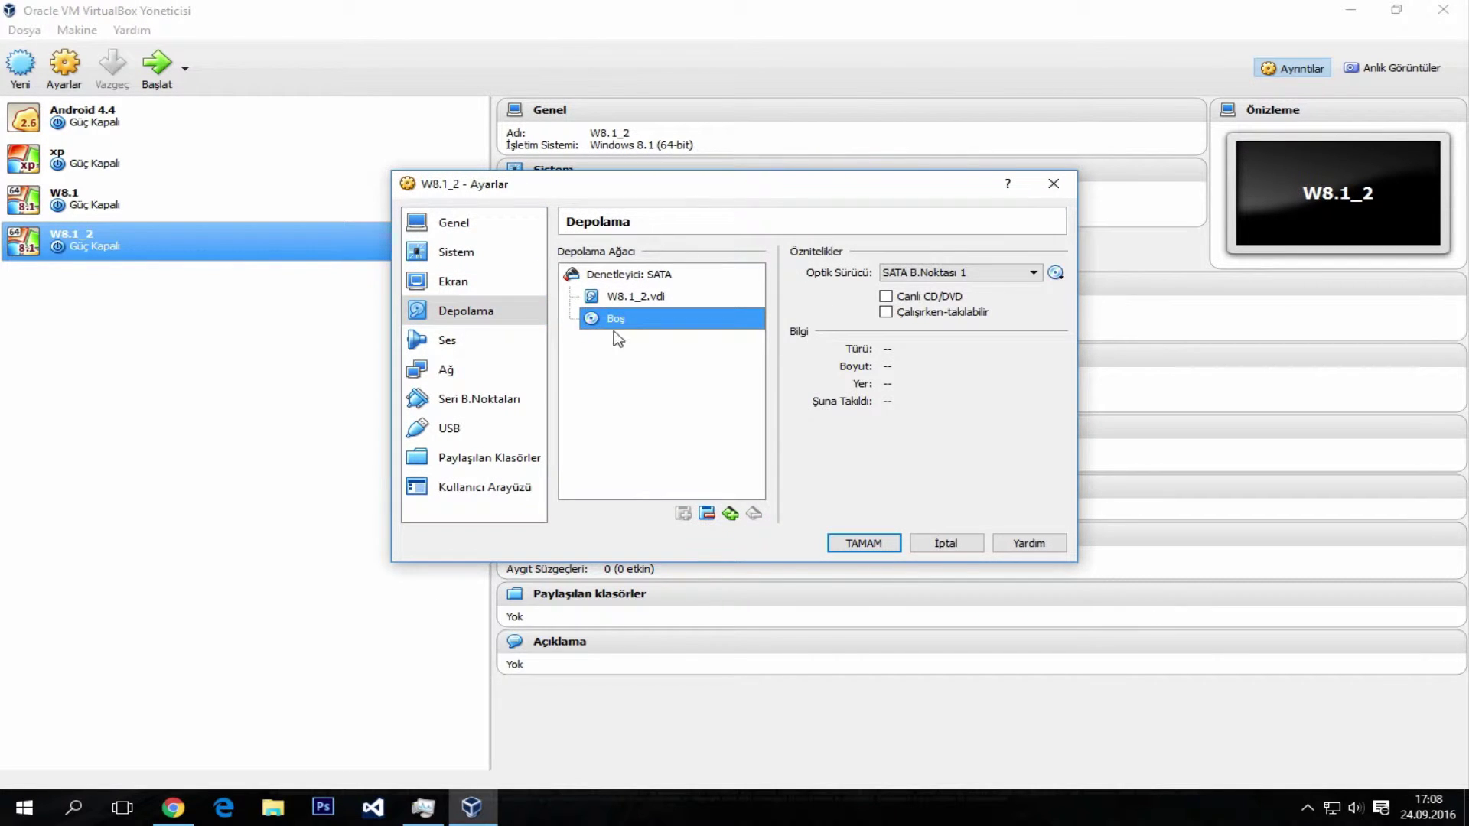
{"action": "left_click", "coordinate": [1057, 273]}
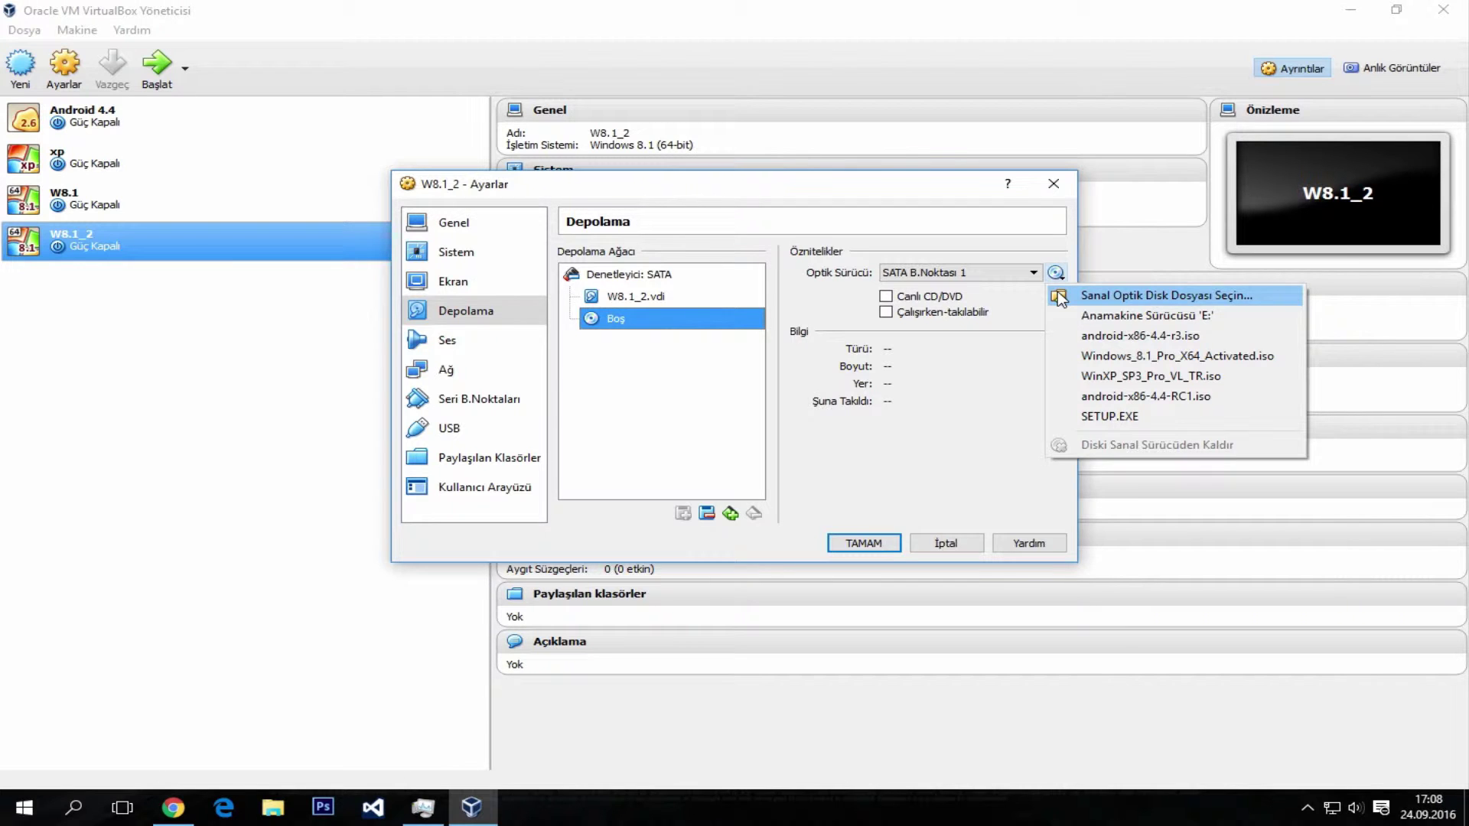
{"action": "left_click", "coordinate": [1059, 296]}
{"action": "scroll", "coordinate": [629, 433], "scroll_direction": "down", "scroll_amount": 3}
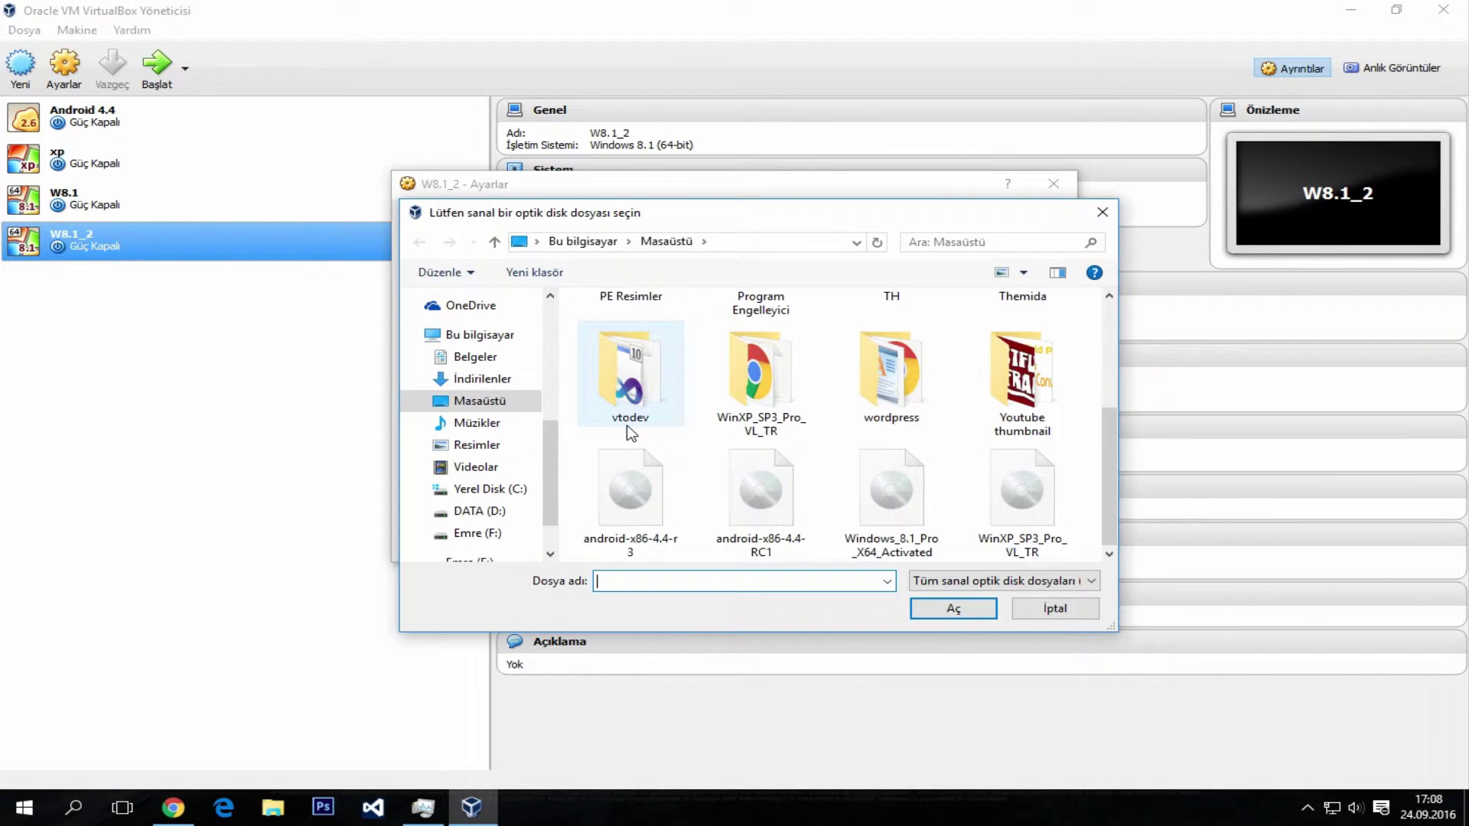
{"action": "left_click", "coordinate": [876, 509]}
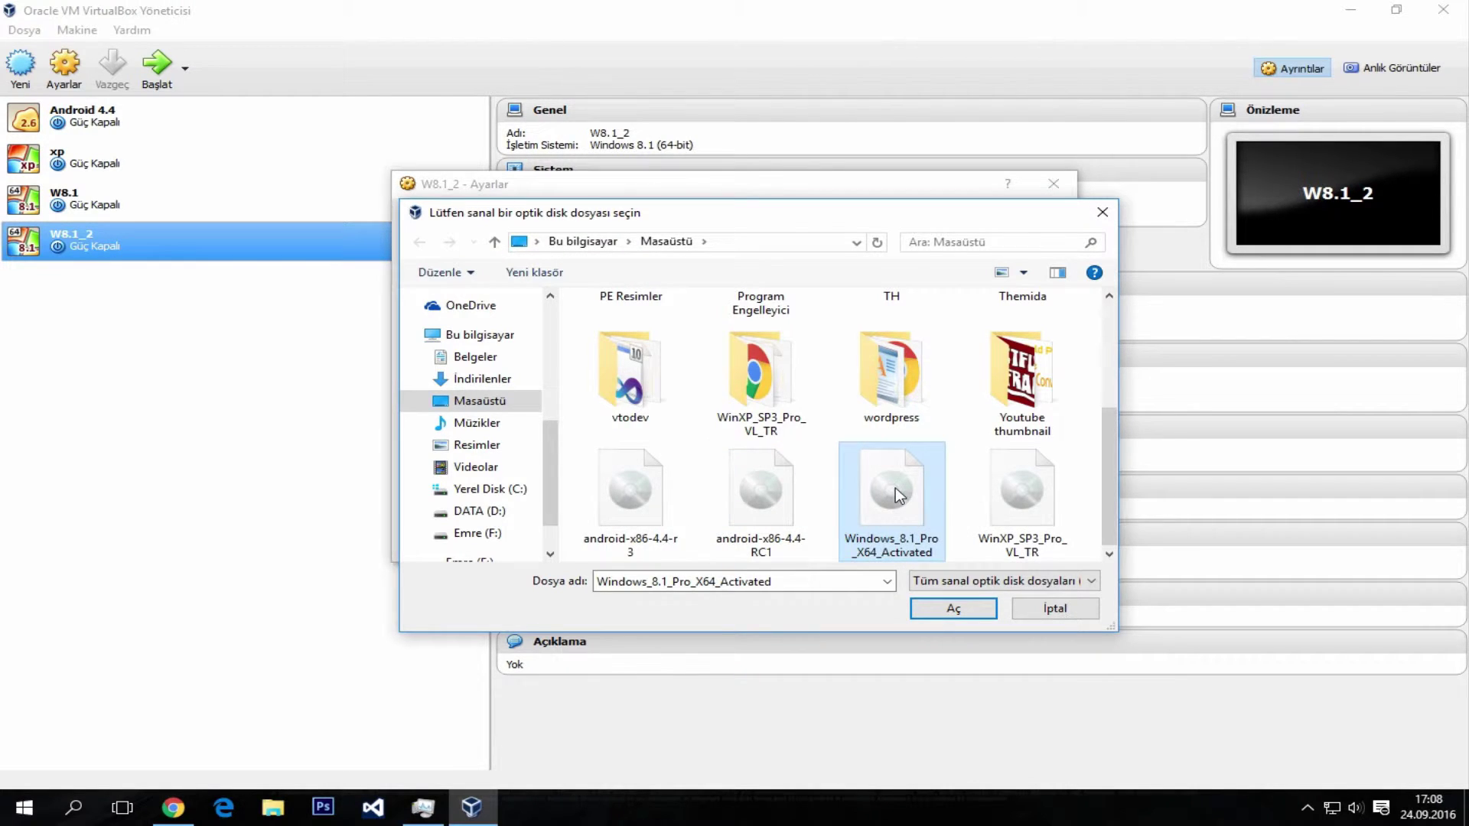
{"action": "left_click", "coordinate": [953, 608]}
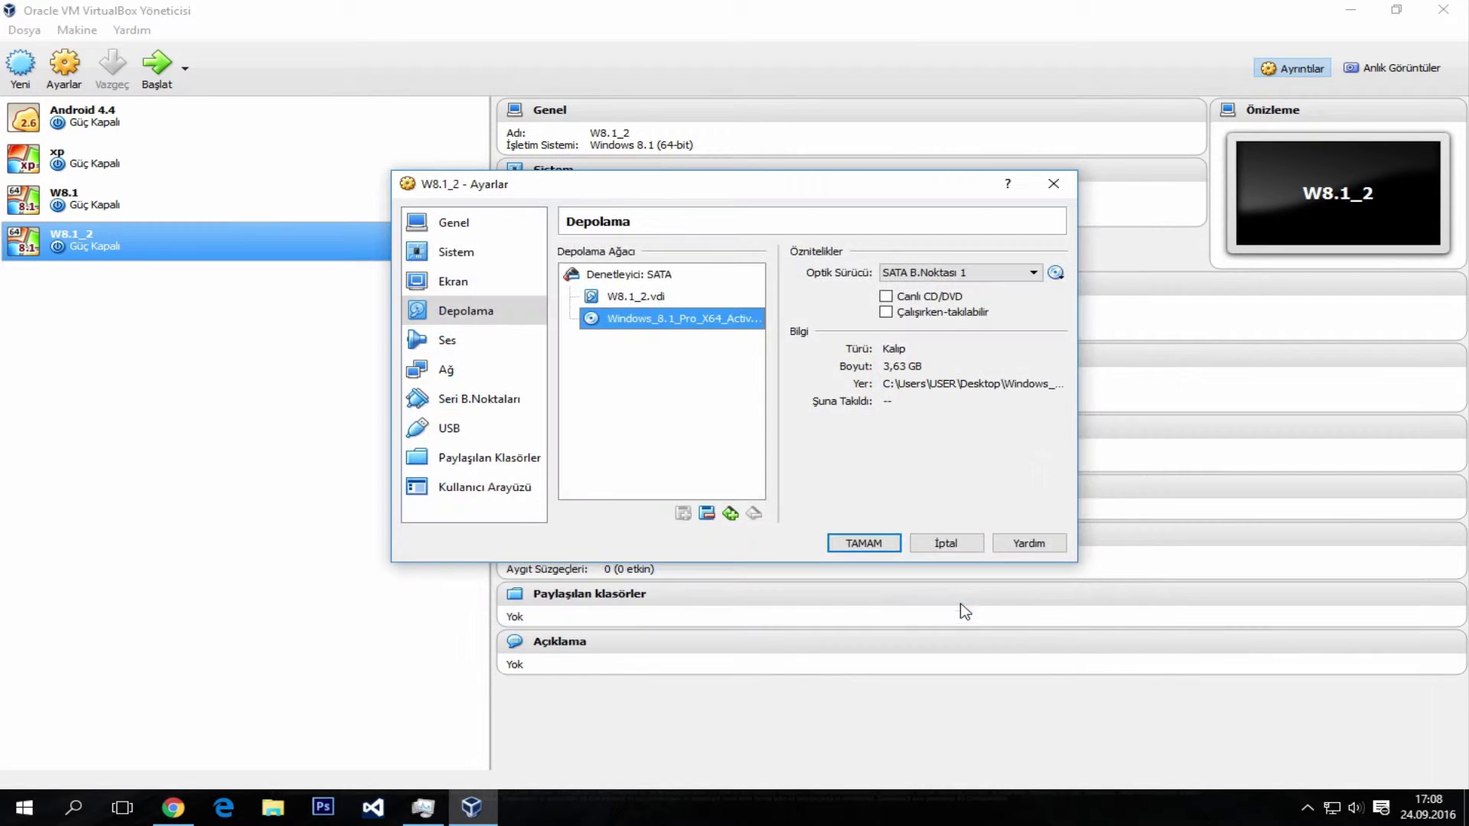
{"action": "left_click", "coordinate": [886, 541]}
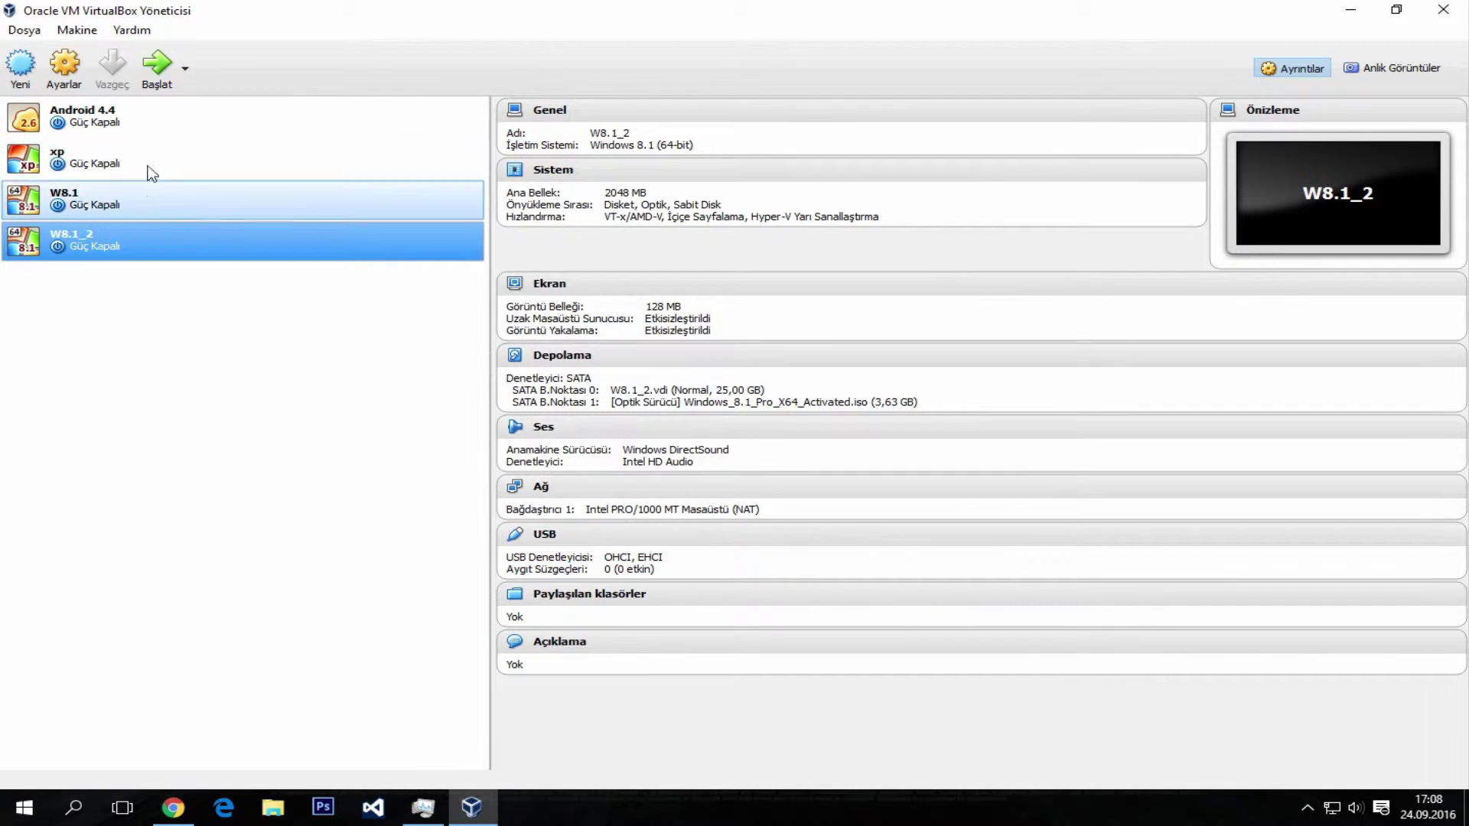
Start the W8.1_2 virtual machine and dismiss the keyboard capture and mouse integration messages.
{"action": "left_click", "coordinate": [158, 76]}
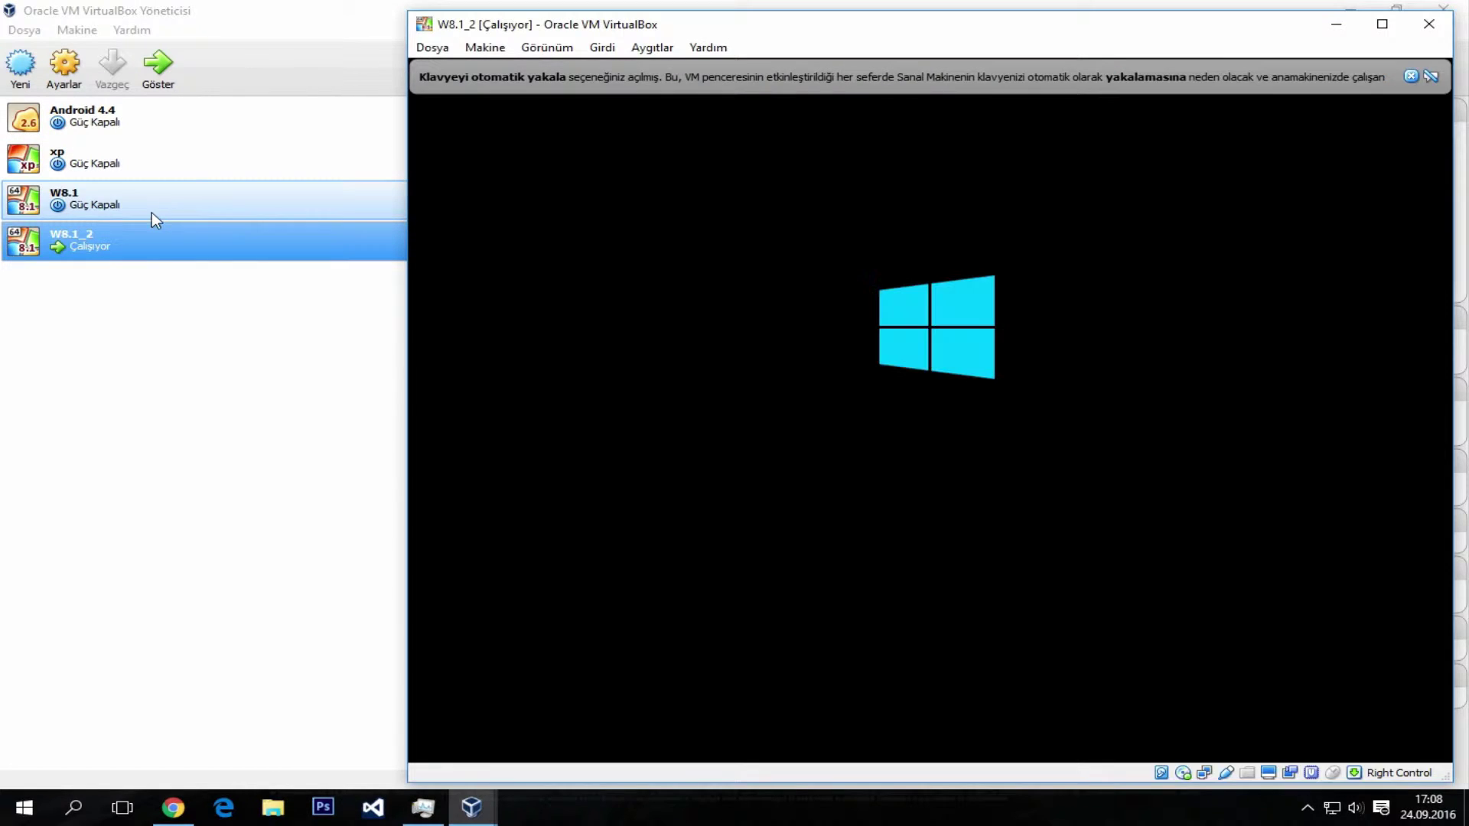
{"action": "left_click_drag", "start_coordinate": [827, 34], "coordinate": [727, 36]}
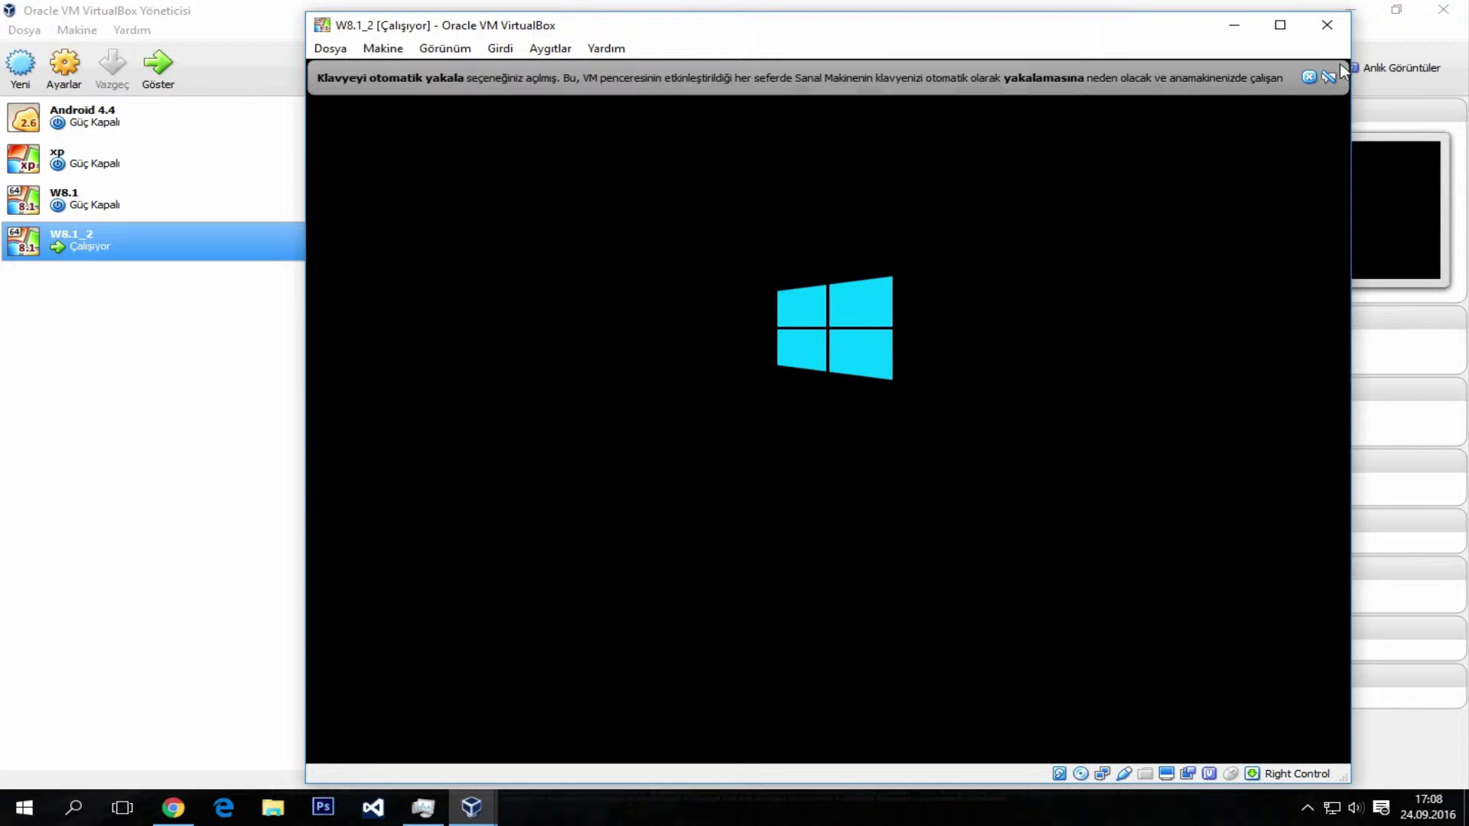
{"action": "left_click", "coordinate": [1309, 76]}
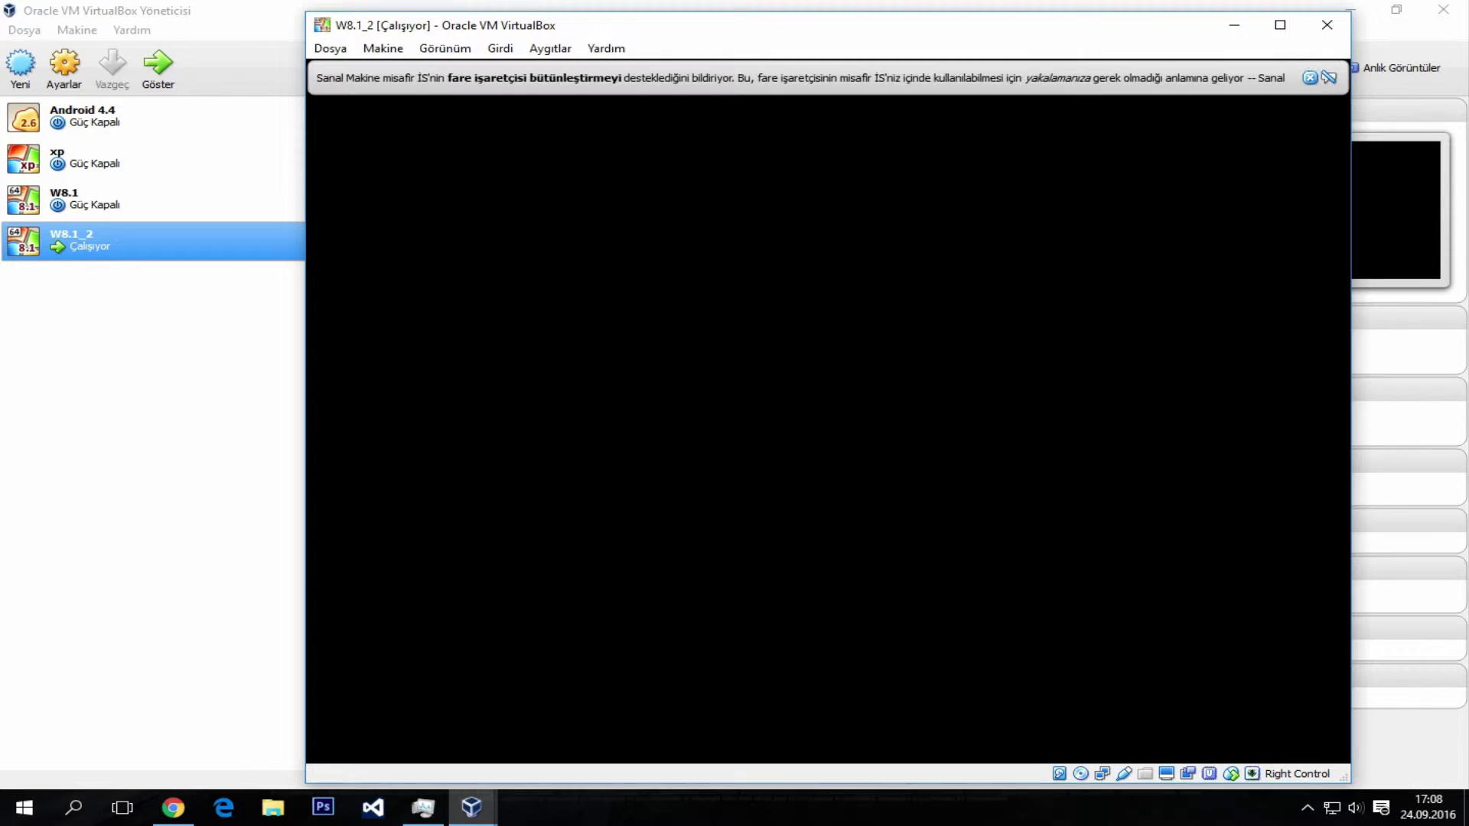
{"action": "left_click", "coordinate": [1309, 76]}
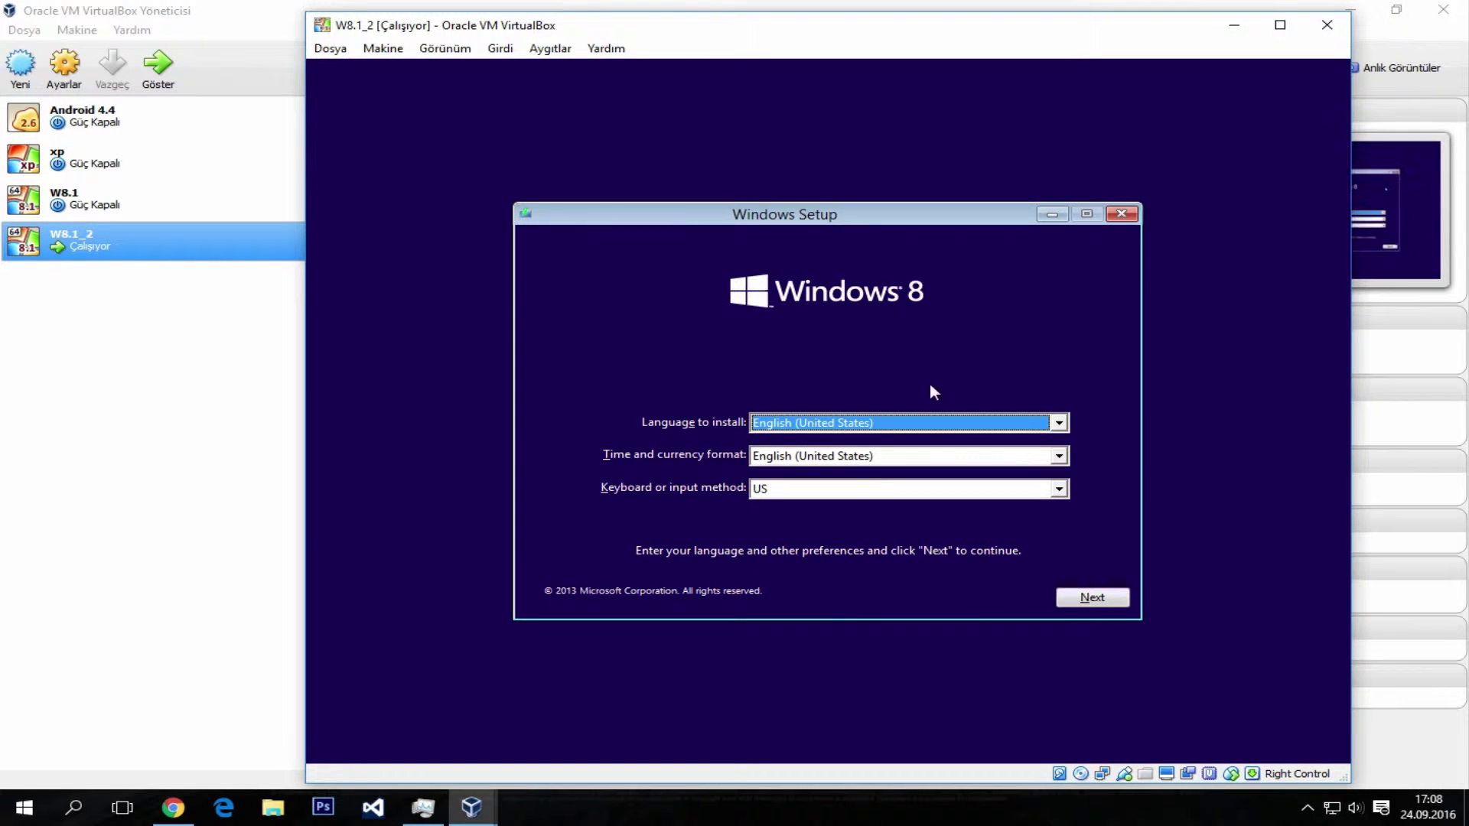
Accept English (United States) for language and formats with the US keyboard in Windows Setup, and start the installation.
{"action": "left_click", "coordinate": [810, 488]}
{"action": "left_click", "coordinate": [865, 422]}
{"action": "left_click", "coordinate": [865, 422]}
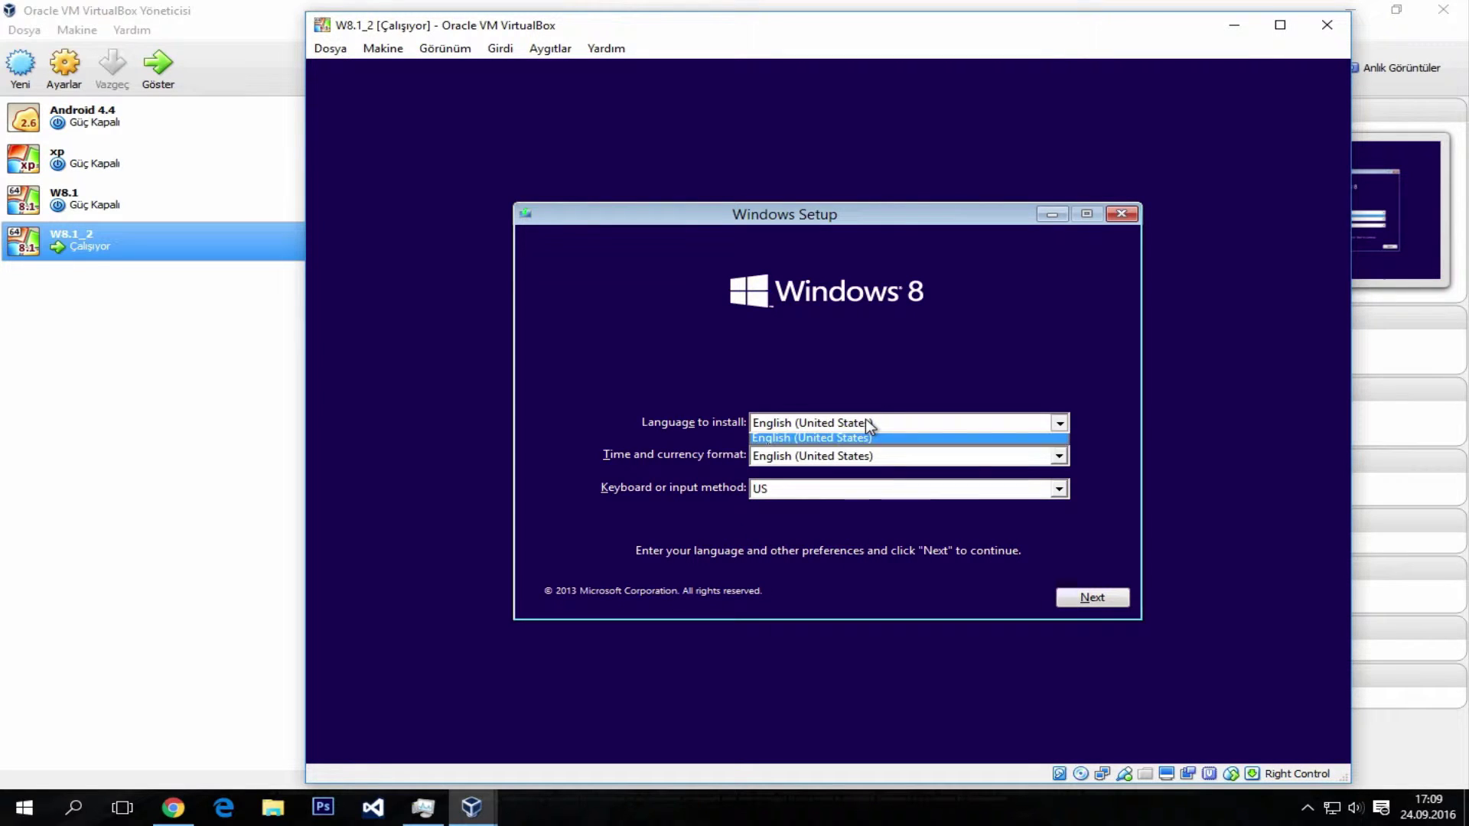
{"action": "left_click", "coordinate": [865, 423]}
{"action": "double_click", "coordinate": [846, 454]}
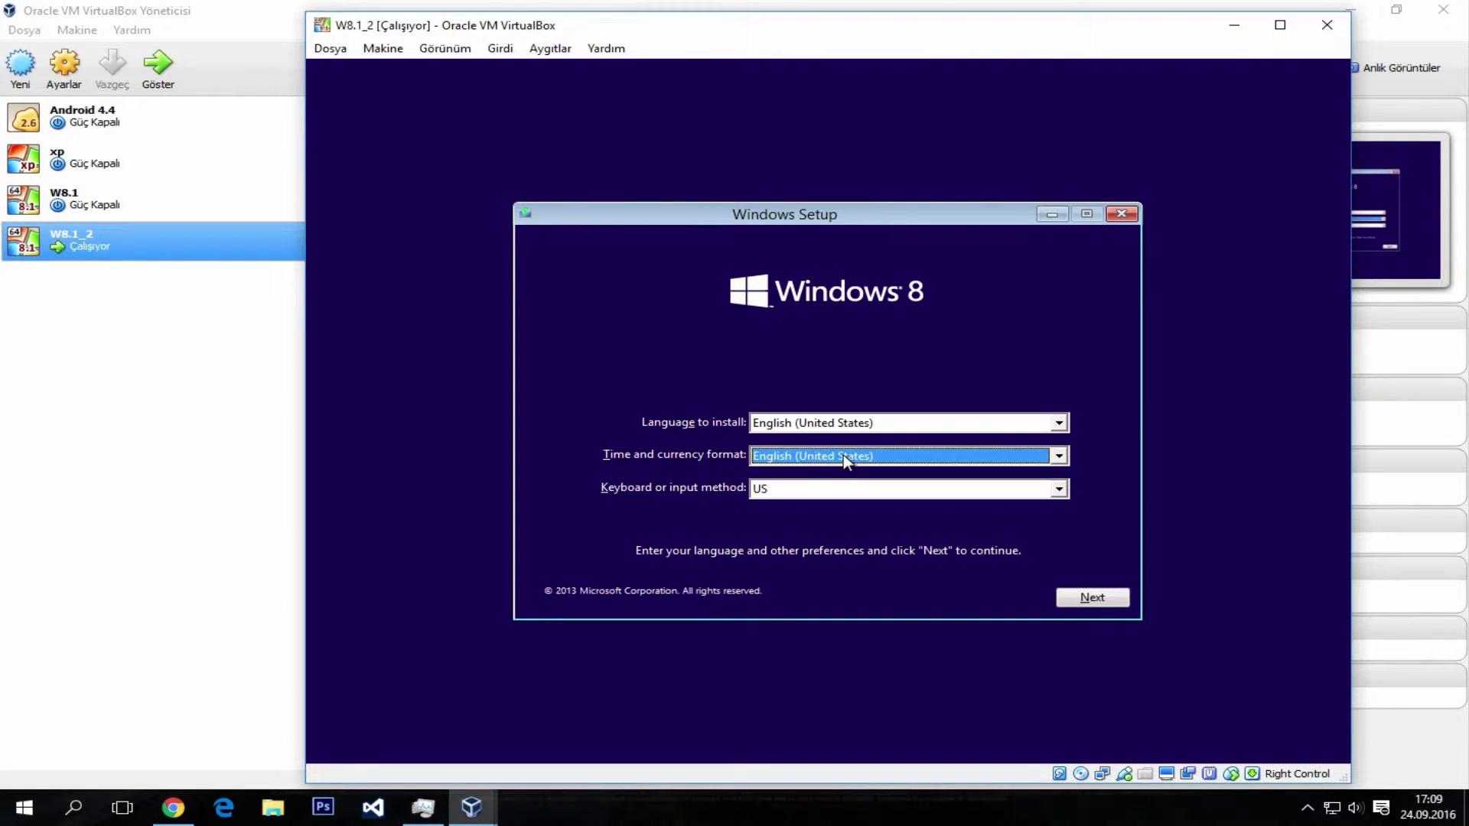
{"action": "left_click", "coordinate": [853, 489]}
{"action": "scroll", "coordinate": [842, 513], "scroll_direction": "down", "scroll_amount": 1}
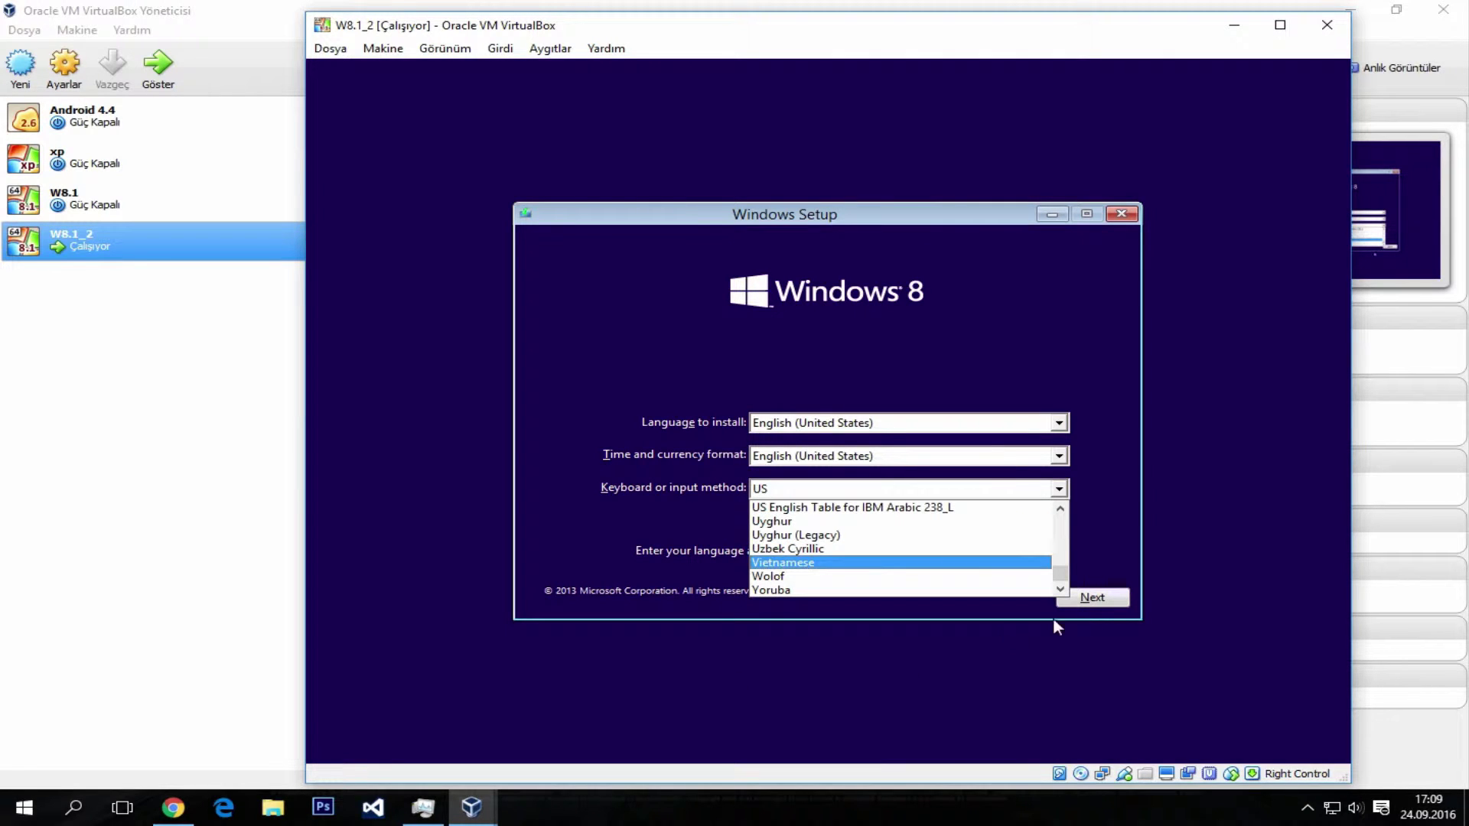
{"action": "left_click", "coordinate": [1121, 606]}
{"action": "left_click", "coordinate": [1121, 606]}
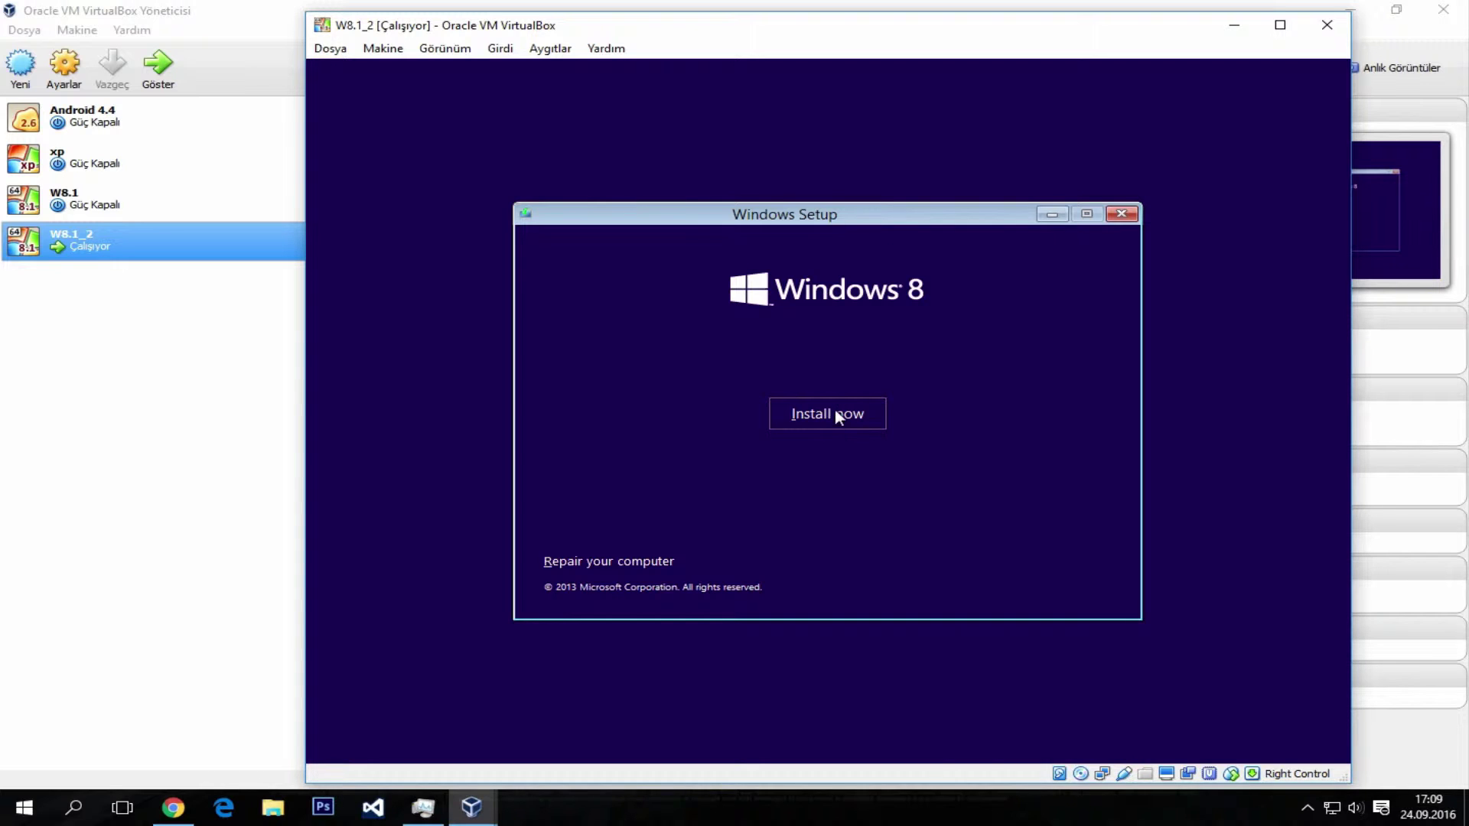
{"action": "left_click", "coordinate": [836, 415]}
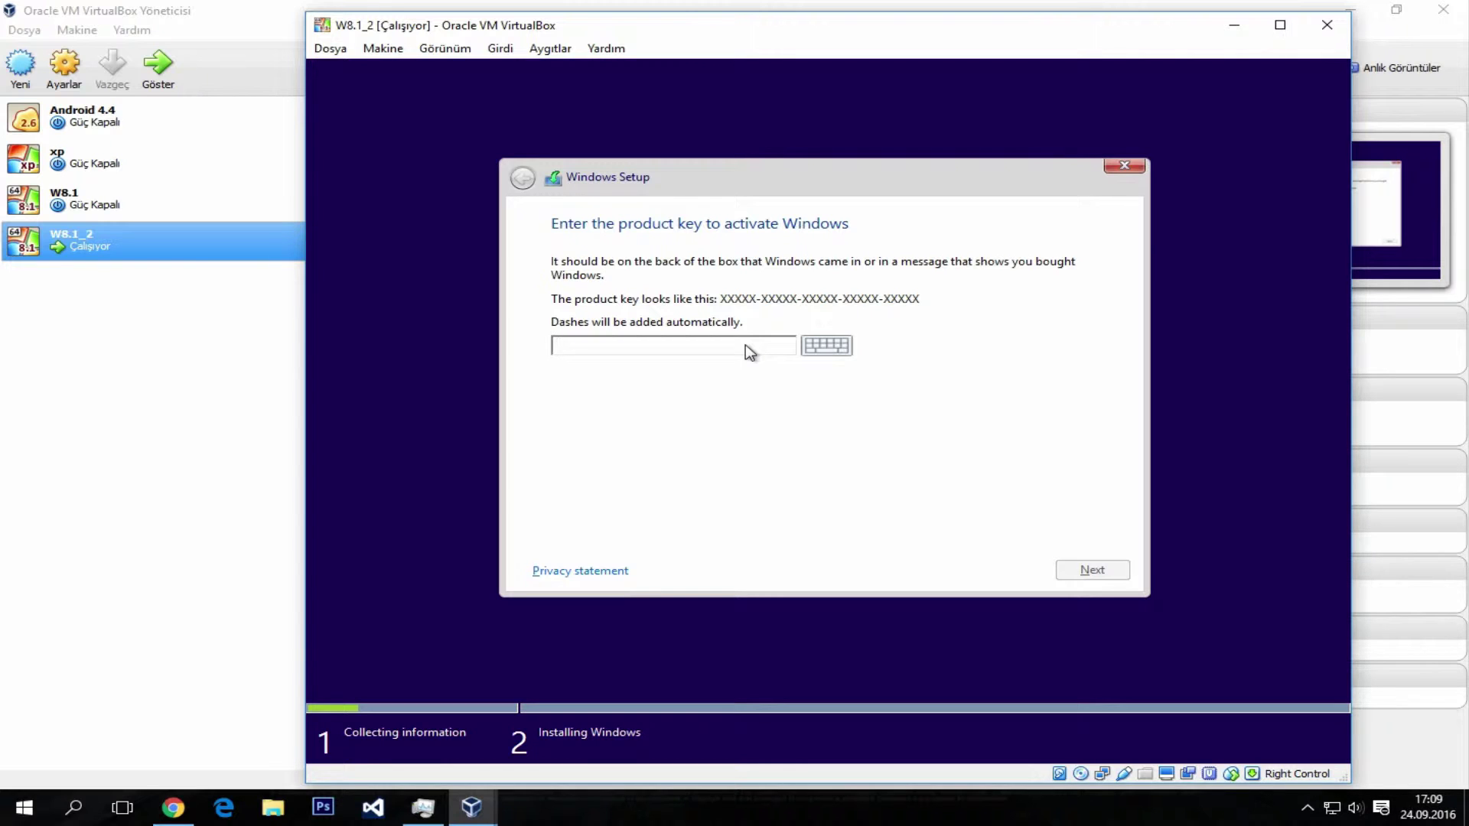
Close the running W8.1_2 virtual machine by powering it off at the product key page of Windows Setup.
{"action": "left_click", "coordinate": [1327, 25]}
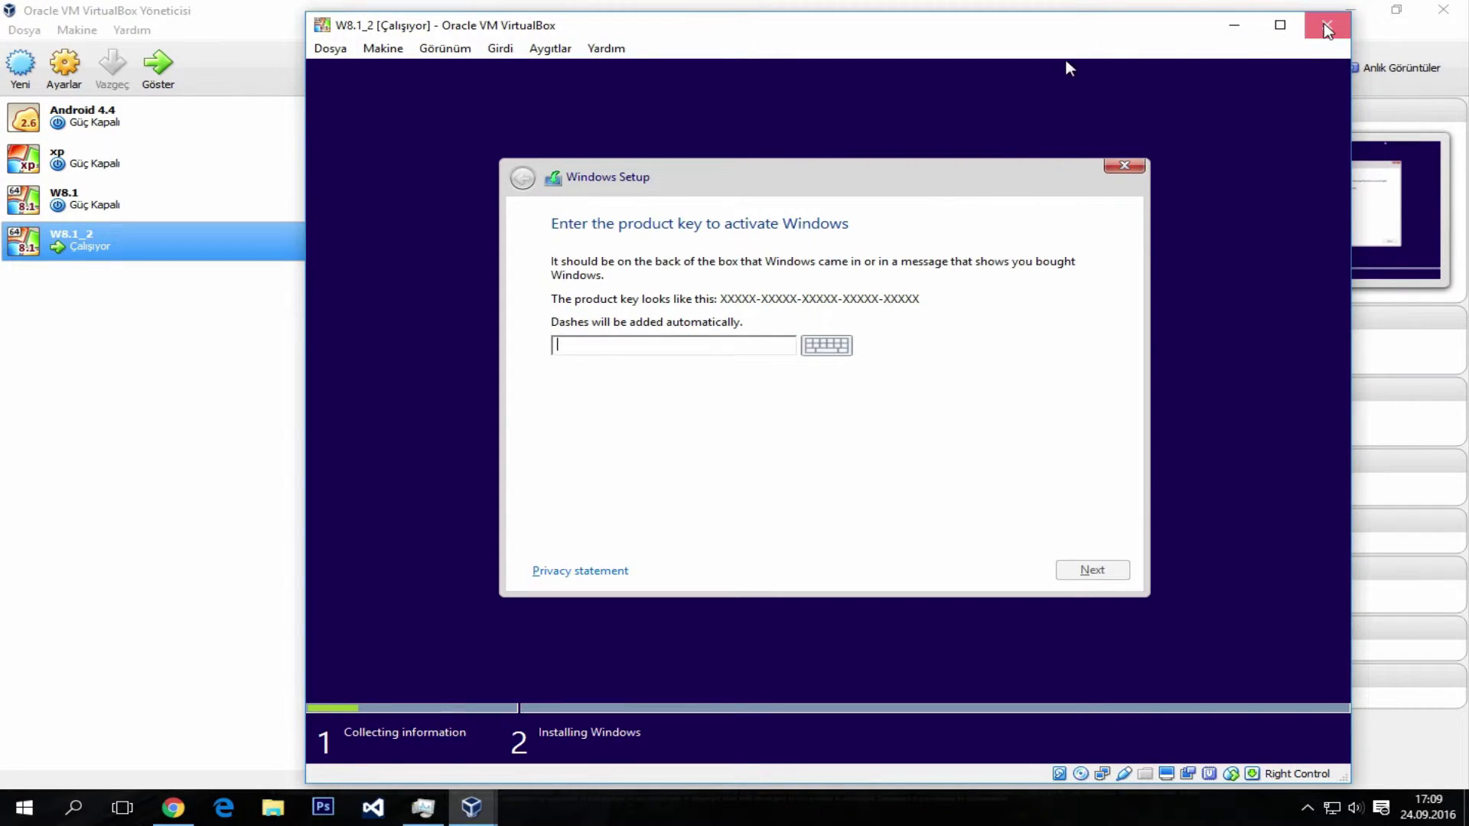
{"action": "left_click", "coordinate": [789, 422]}
{"action": "left_click", "coordinate": [768, 461]}
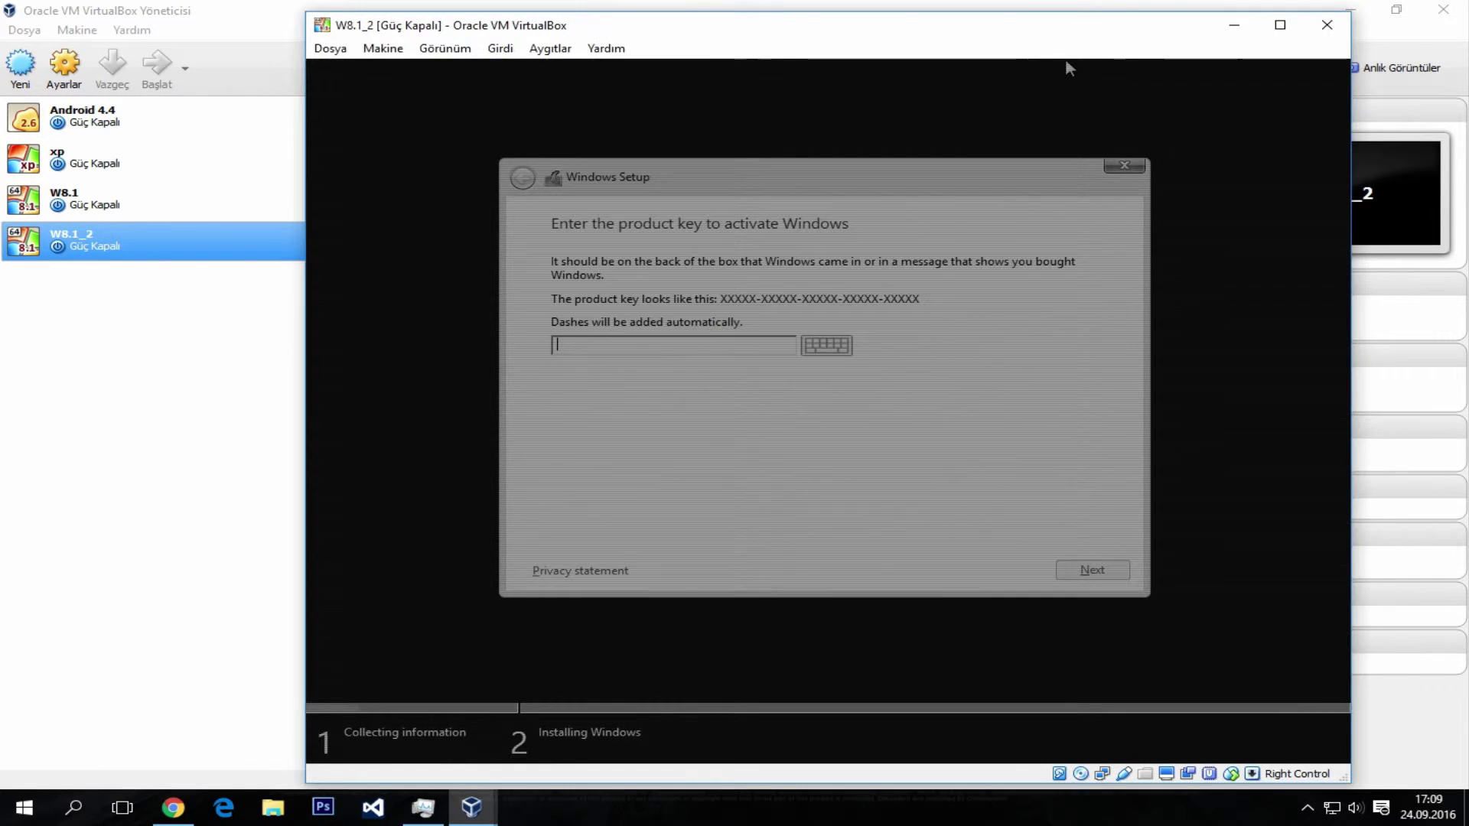
Start the existing W8.1 virtual machine, dismissing its keyboard capture message, and open the Windows desktop from the Start screen.
{"action": "left_click", "coordinate": [284, 204]}
{"action": "left_click", "coordinate": [153, 81]}
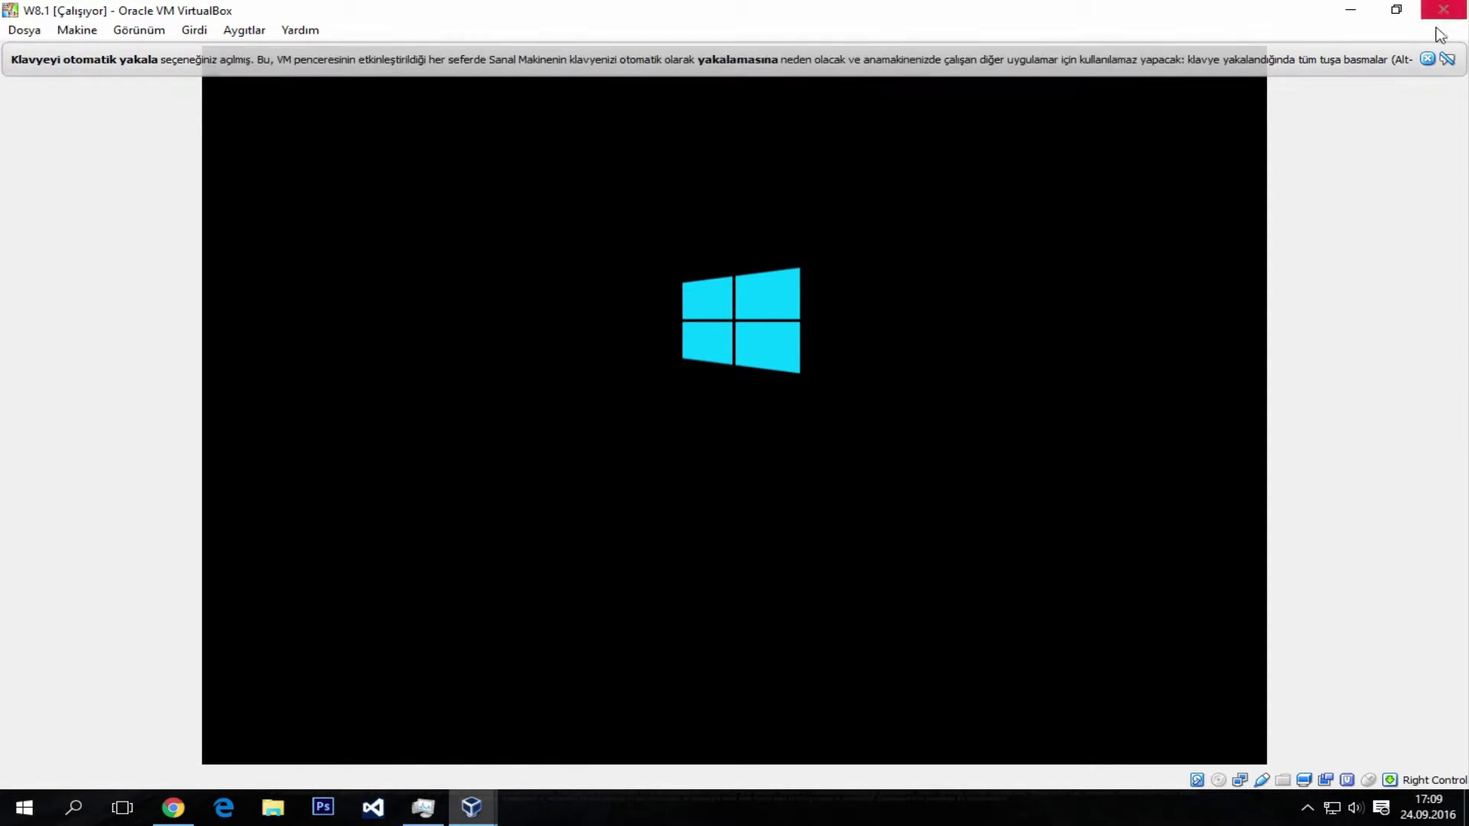
{"action": "left_click", "coordinate": [1427, 59]}
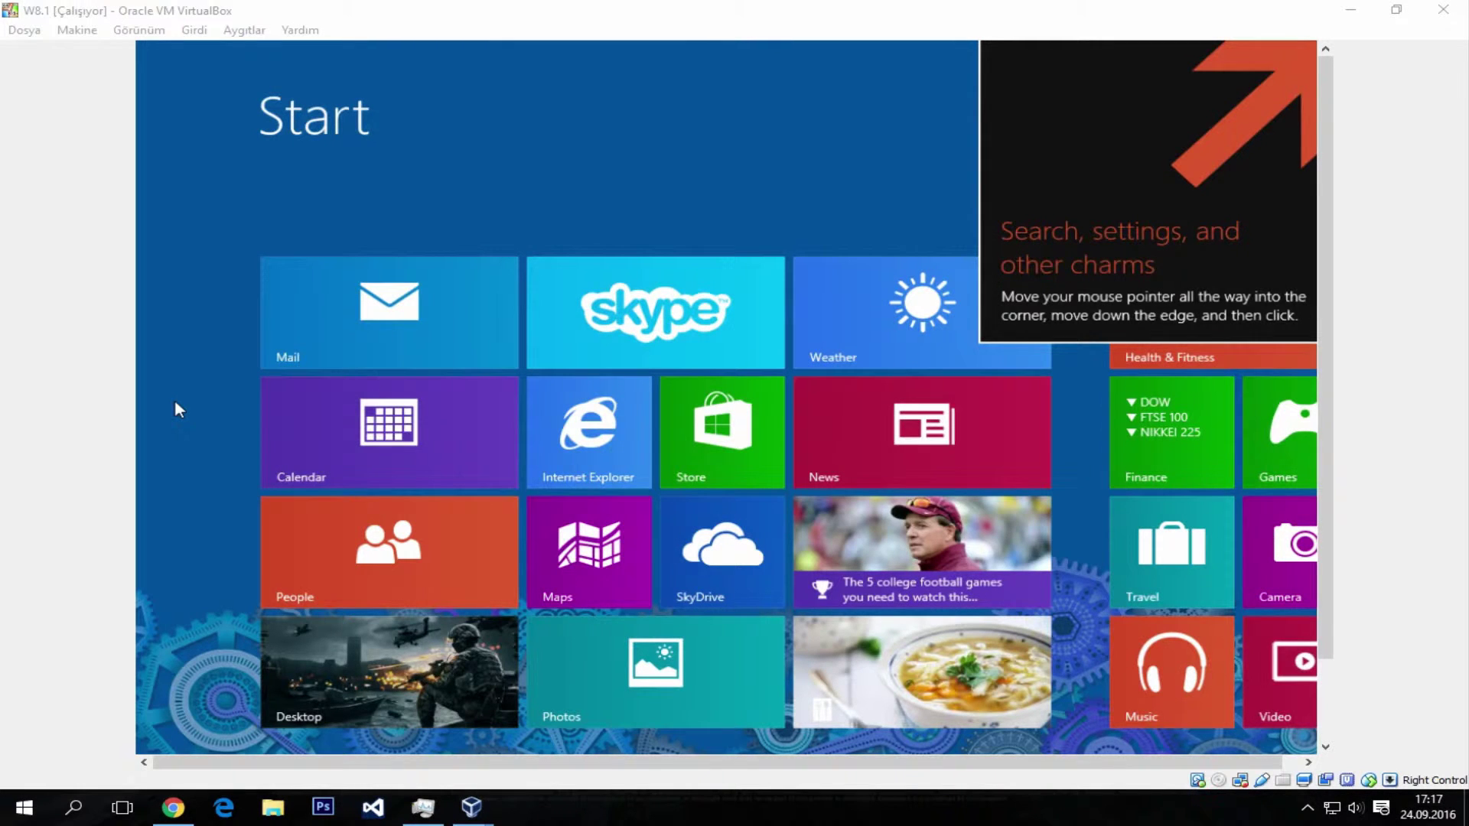
{"action": "left_click", "coordinate": [469, 634]}
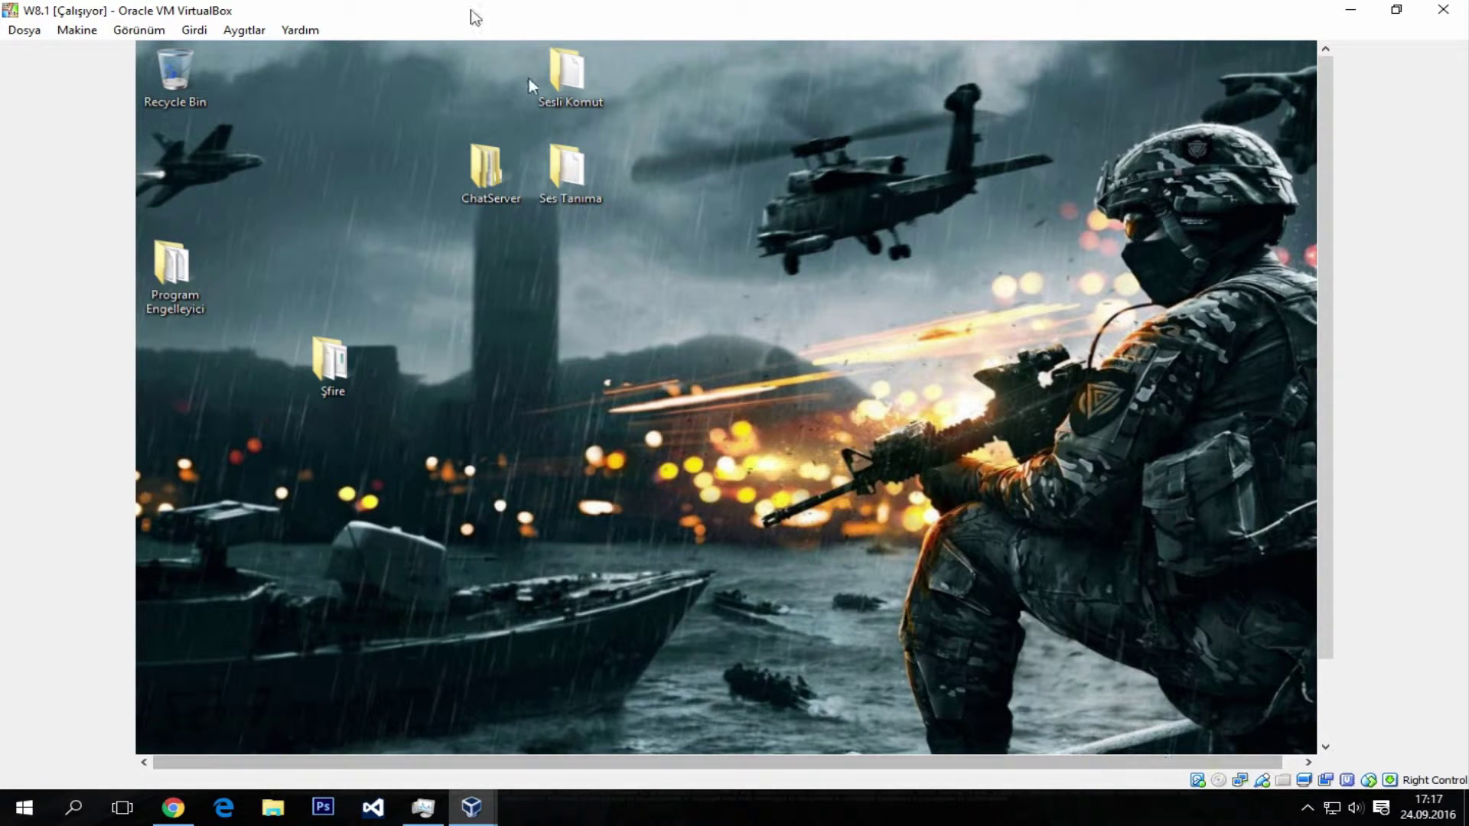
Set the display scale factor of the running W8.1 machine to 100% and save its settings.
{"action": "left_click", "coordinate": [260, 29]}
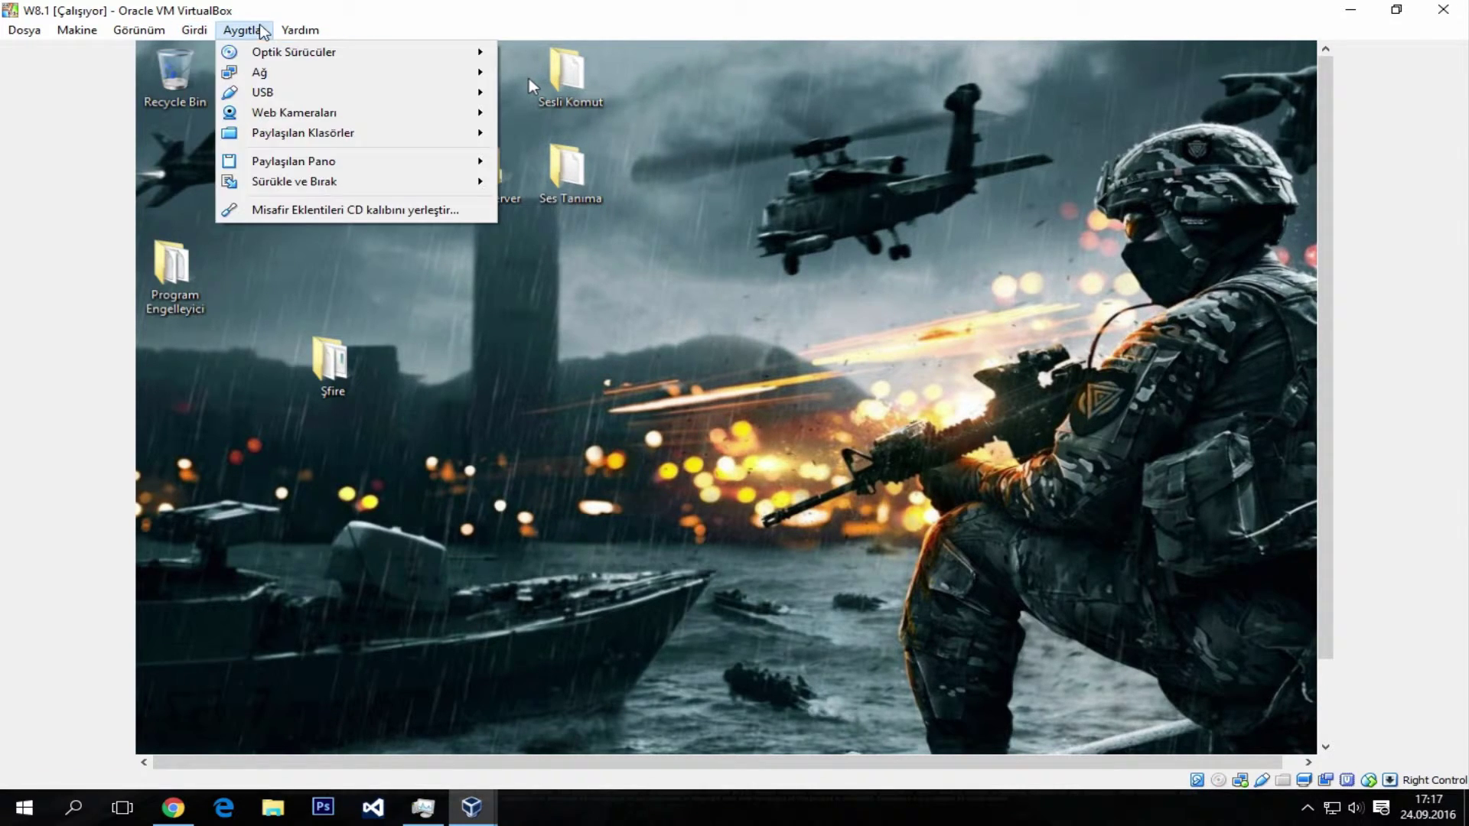
{"action": "left_click", "coordinate": [76, 30]}
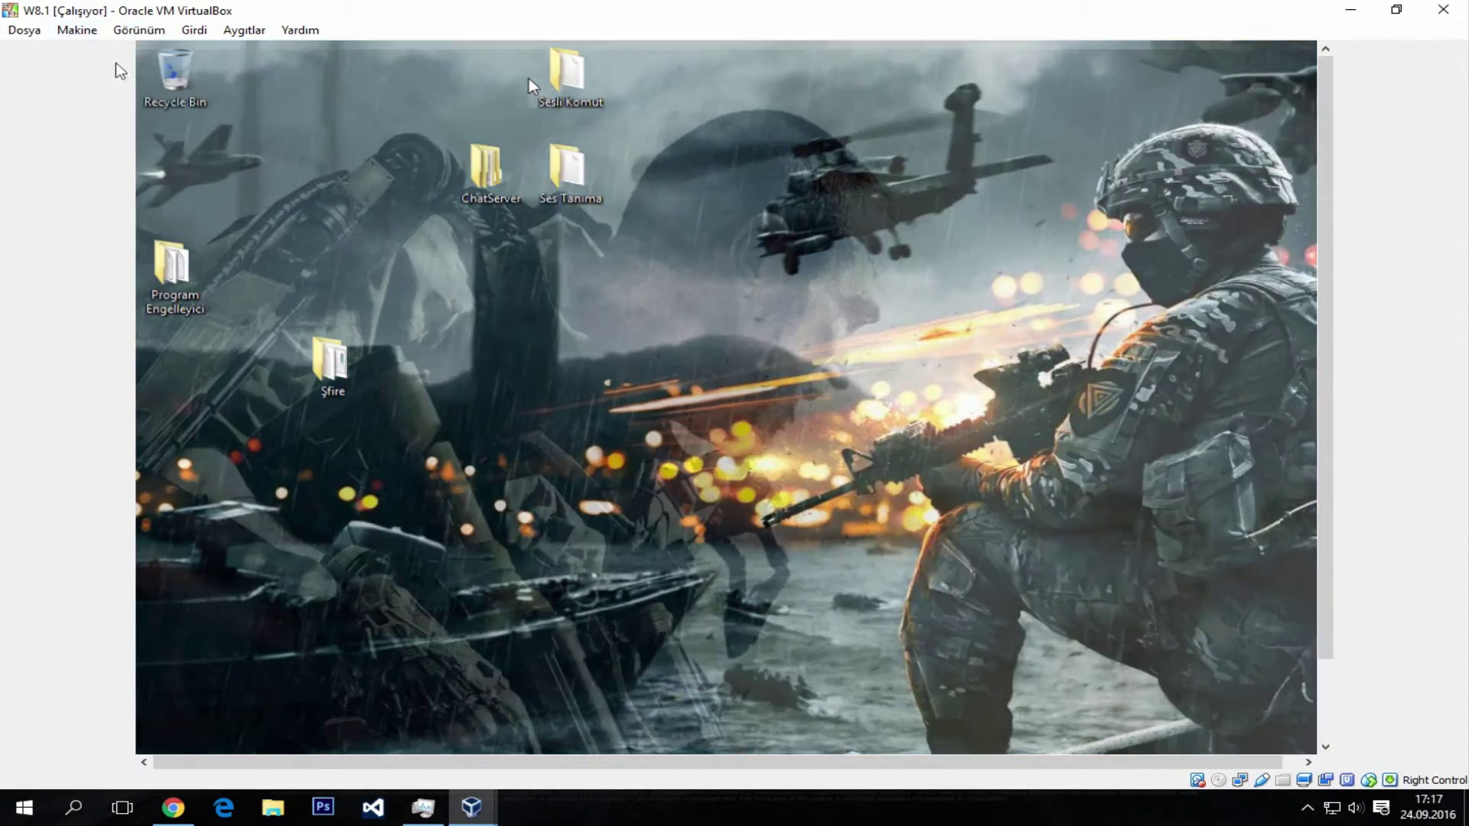
{"action": "left_click", "coordinate": [448, 281]}
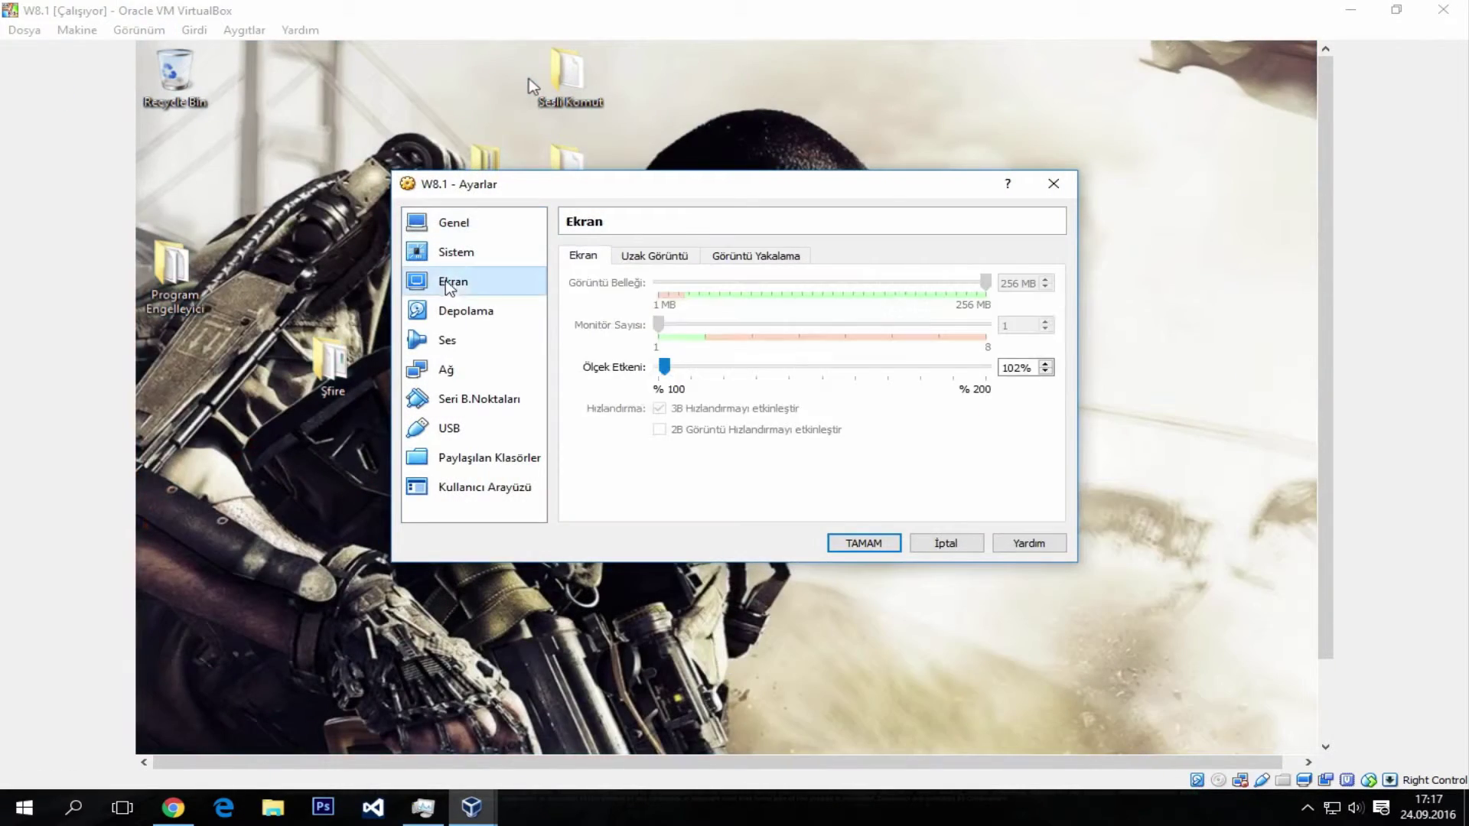
{"action": "left_click", "coordinate": [672, 264]}
{"action": "left_click", "coordinate": [748, 257]}
{"action": "left_click", "coordinate": [580, 254]}
{"action": "left_click_drag", "start_coordinate": [666, 374], "coordinate": [658, 374]}
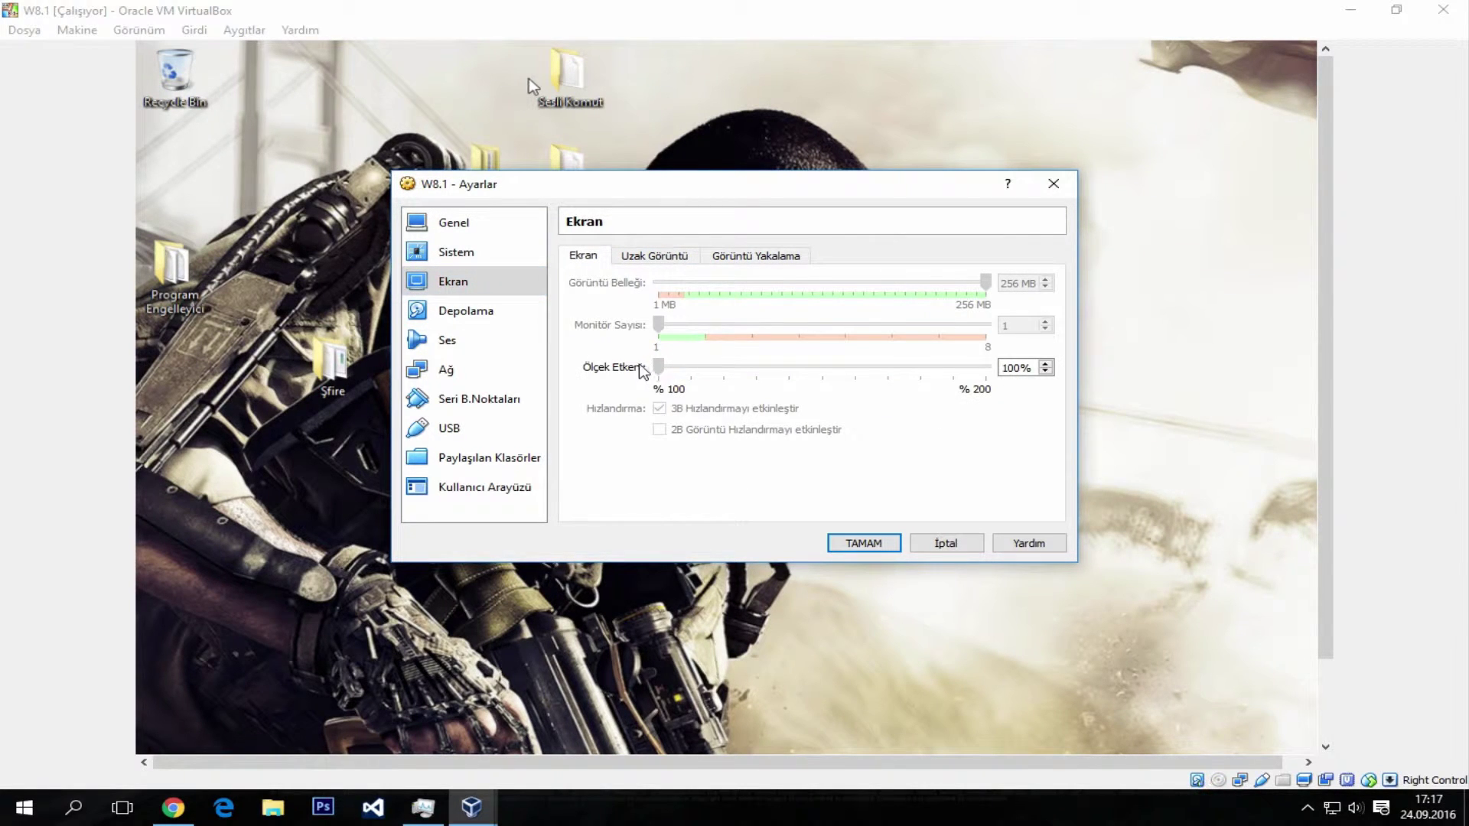
{"action": "left_click", "coordinate": [864, 543]}
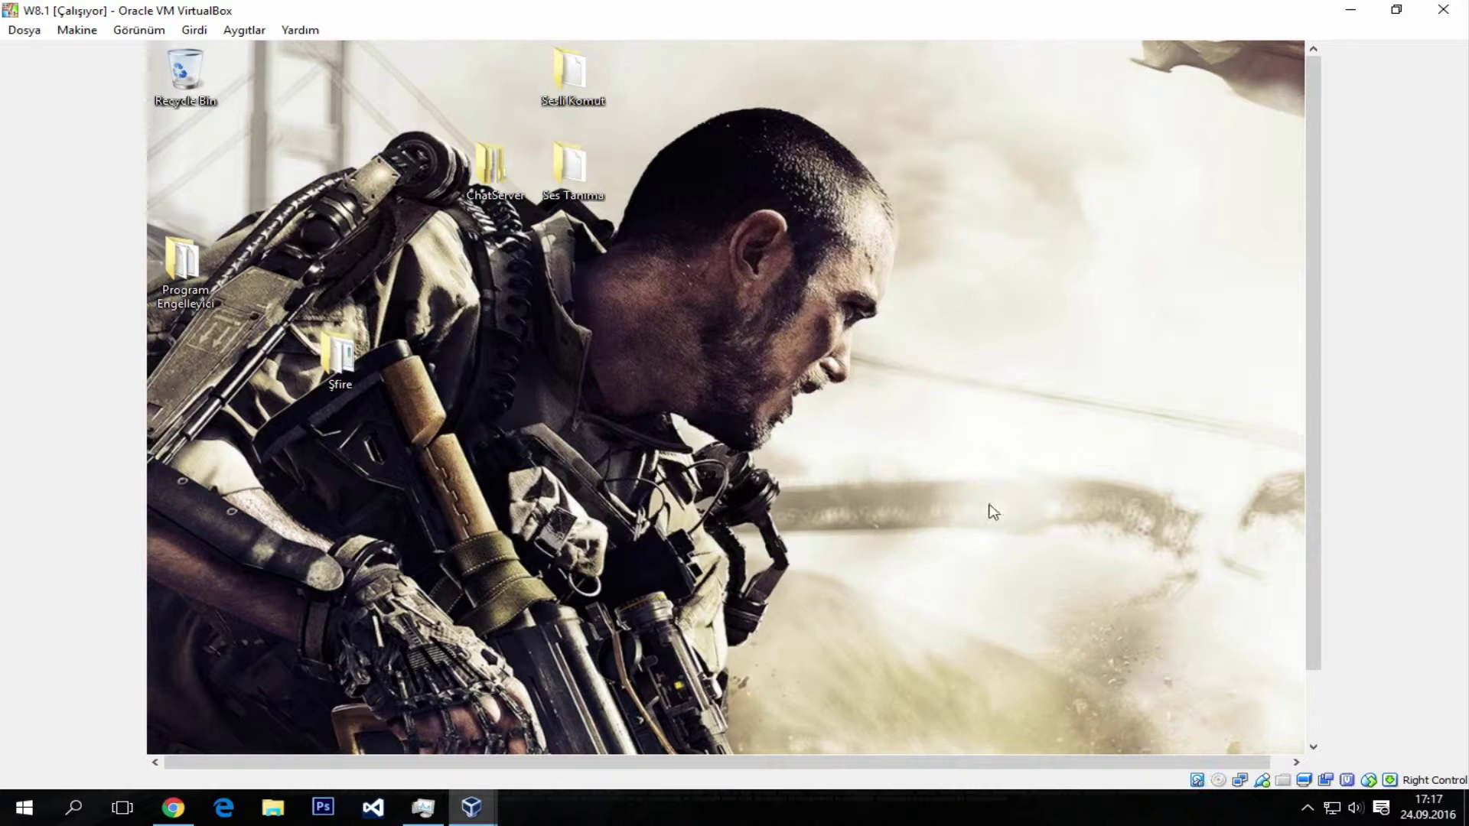
{"action": "left_click", "coordinate": [194, 29]}
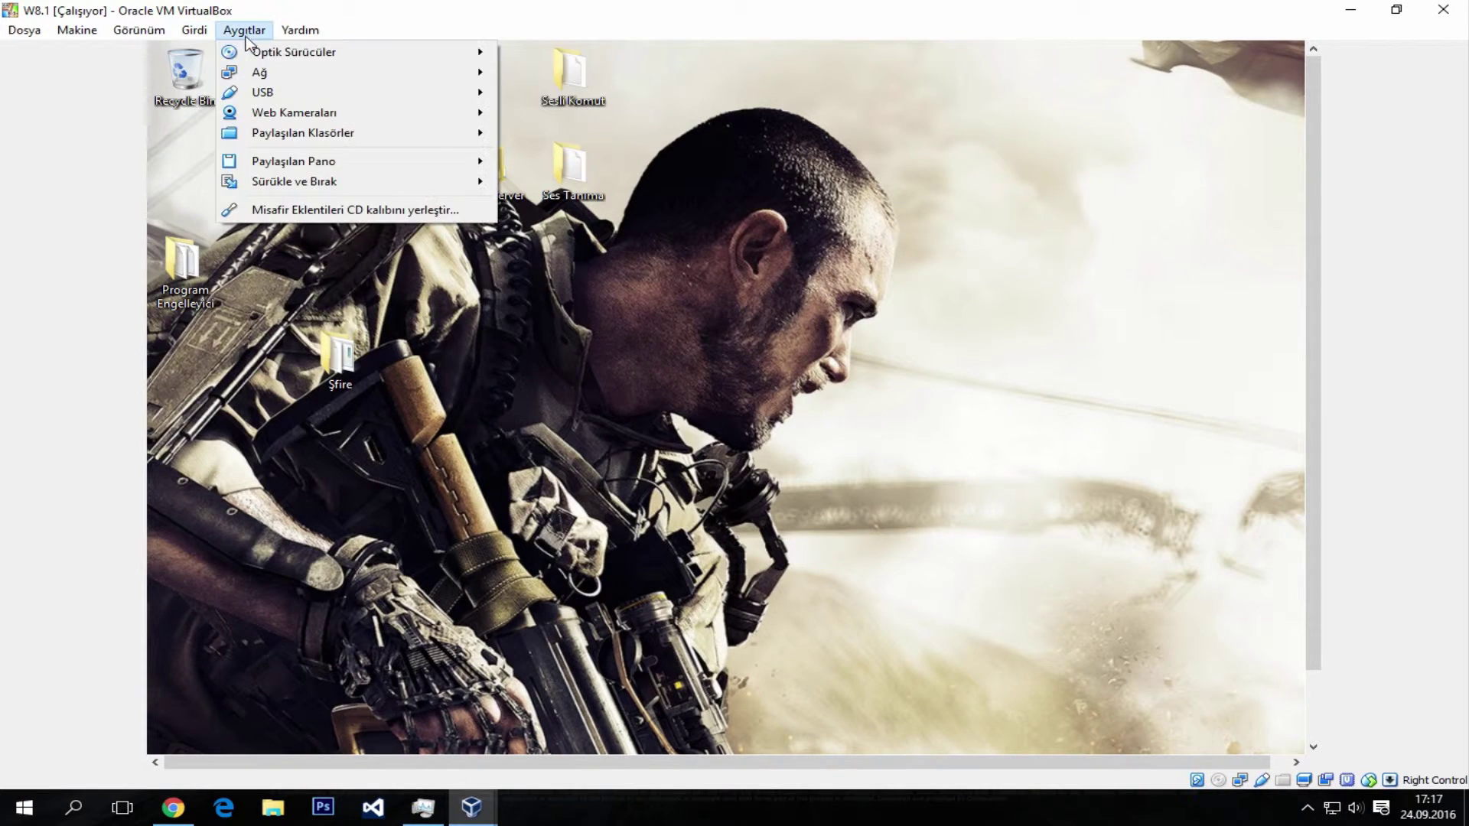
{"action": "mouse_move", "coordinate": [266, 77]}
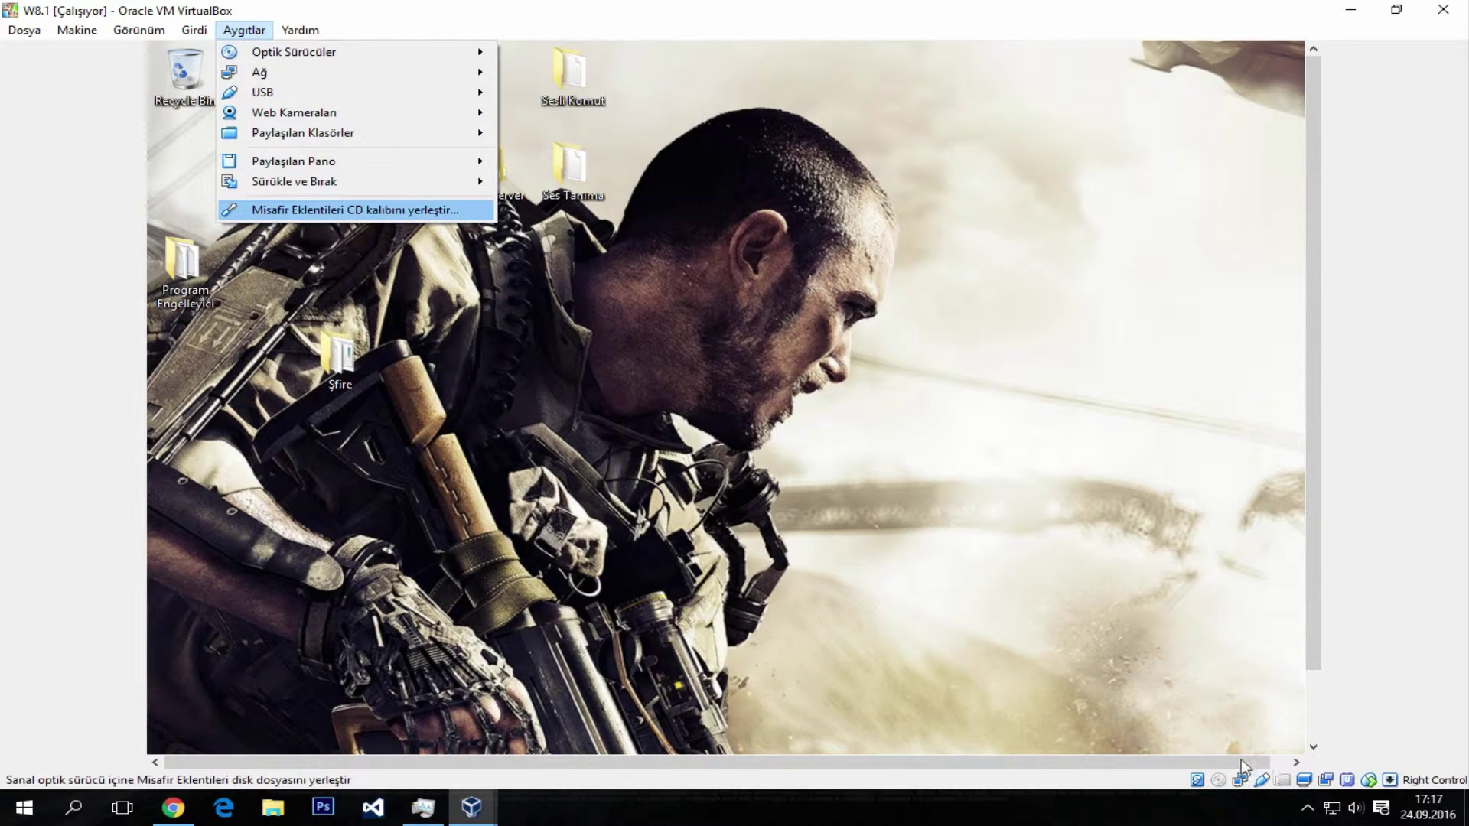
{"action": "left_click", "coordinate": [1370, 509]}
{"action": "scroll", "coordinate": [1322, 498], "scroll_direction": "down", "scroll_amount": 2}
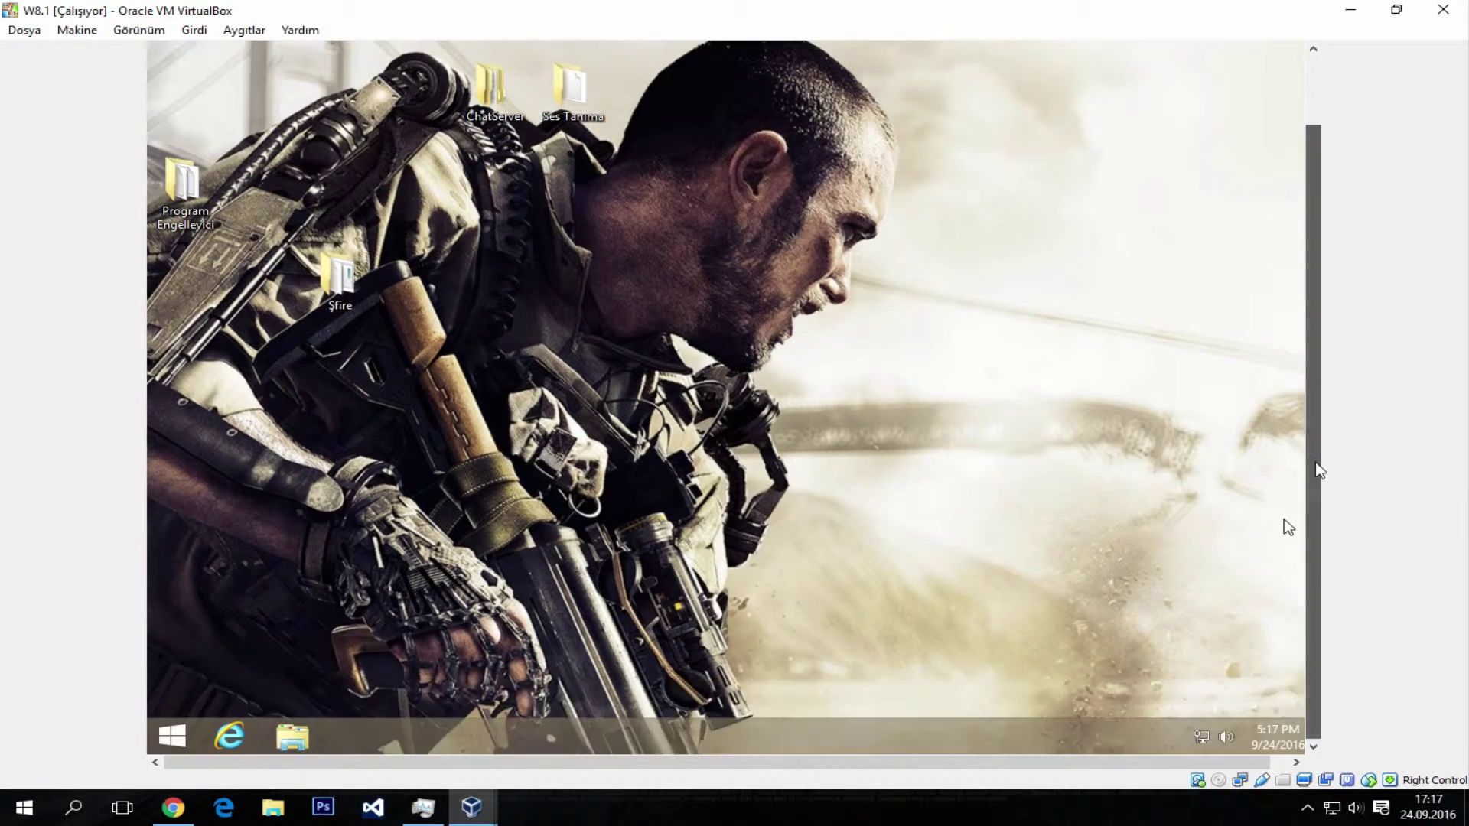
Switch the W8.1 machine to full screen mode and close the guest desktop's context menu.
{"action": "right_click", "coordinate": [860, 470]}
{"action": "left_click", "coordinate": [195, 30]}
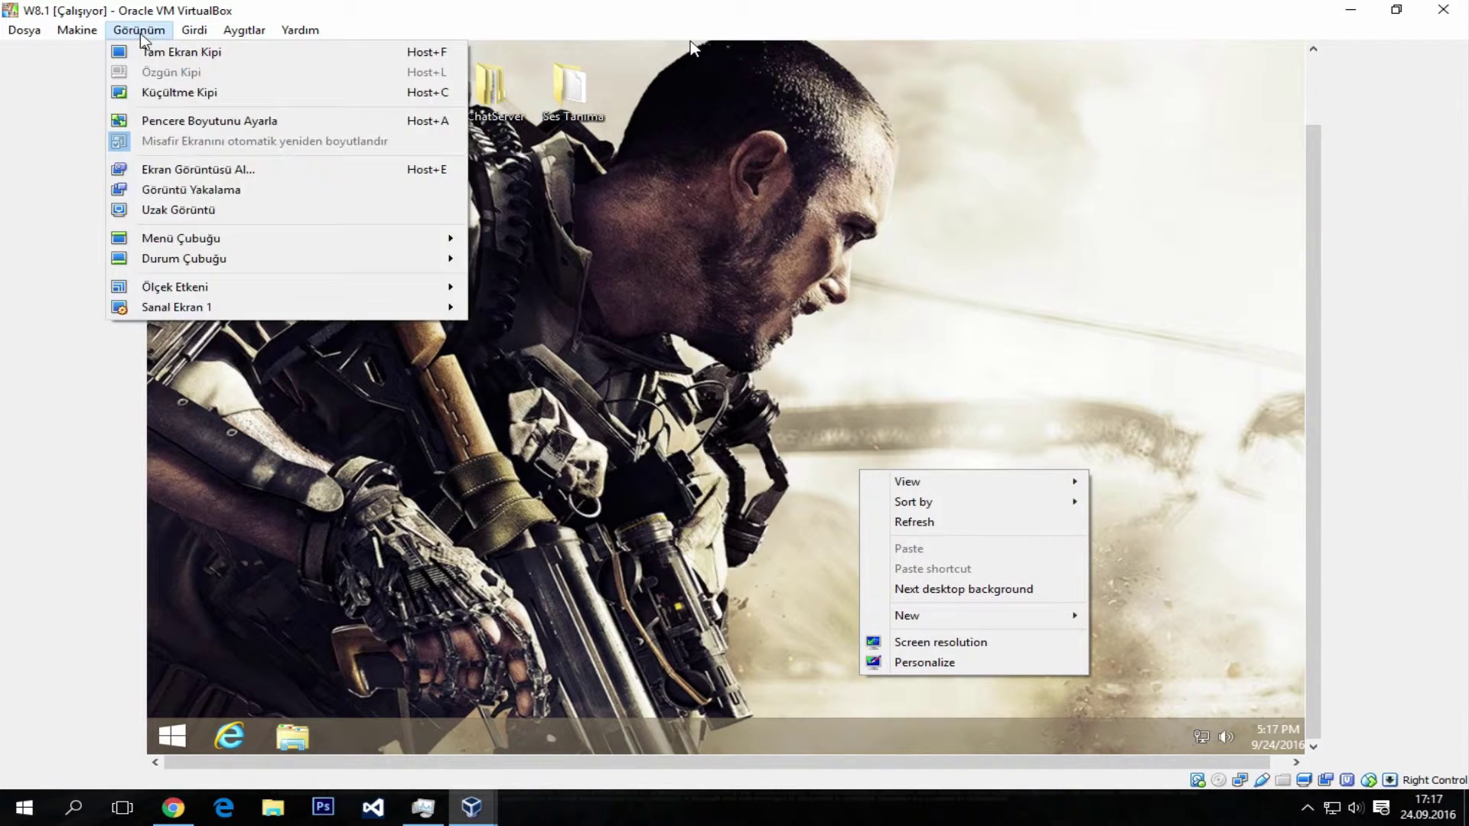
{"action": "left_click", "coordinate": [142, 51]}
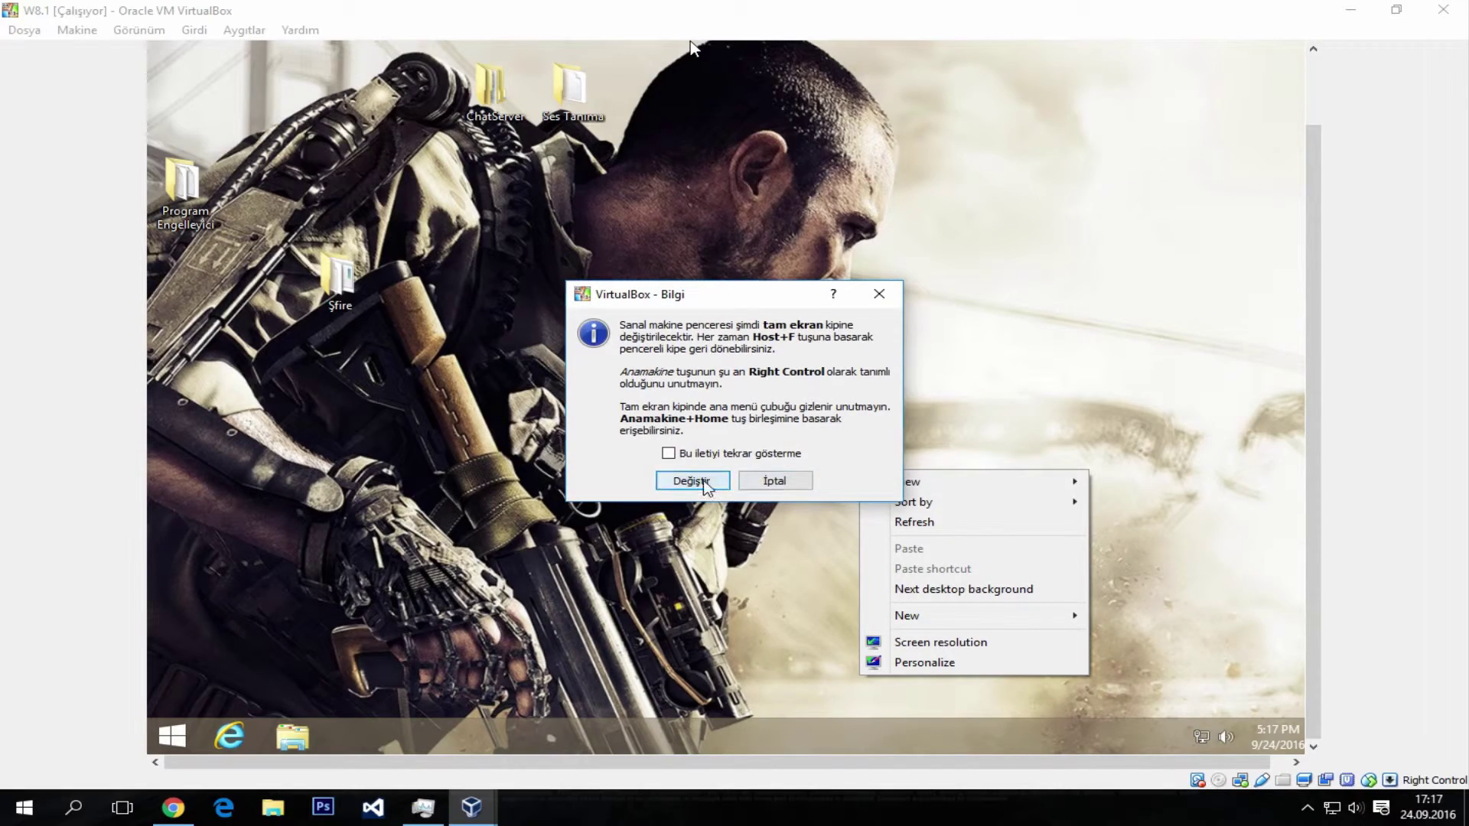
{"action": "left_click", "coordinate": [690, 482]}
{"action": "left_click", "coordinate": [647, 252]}
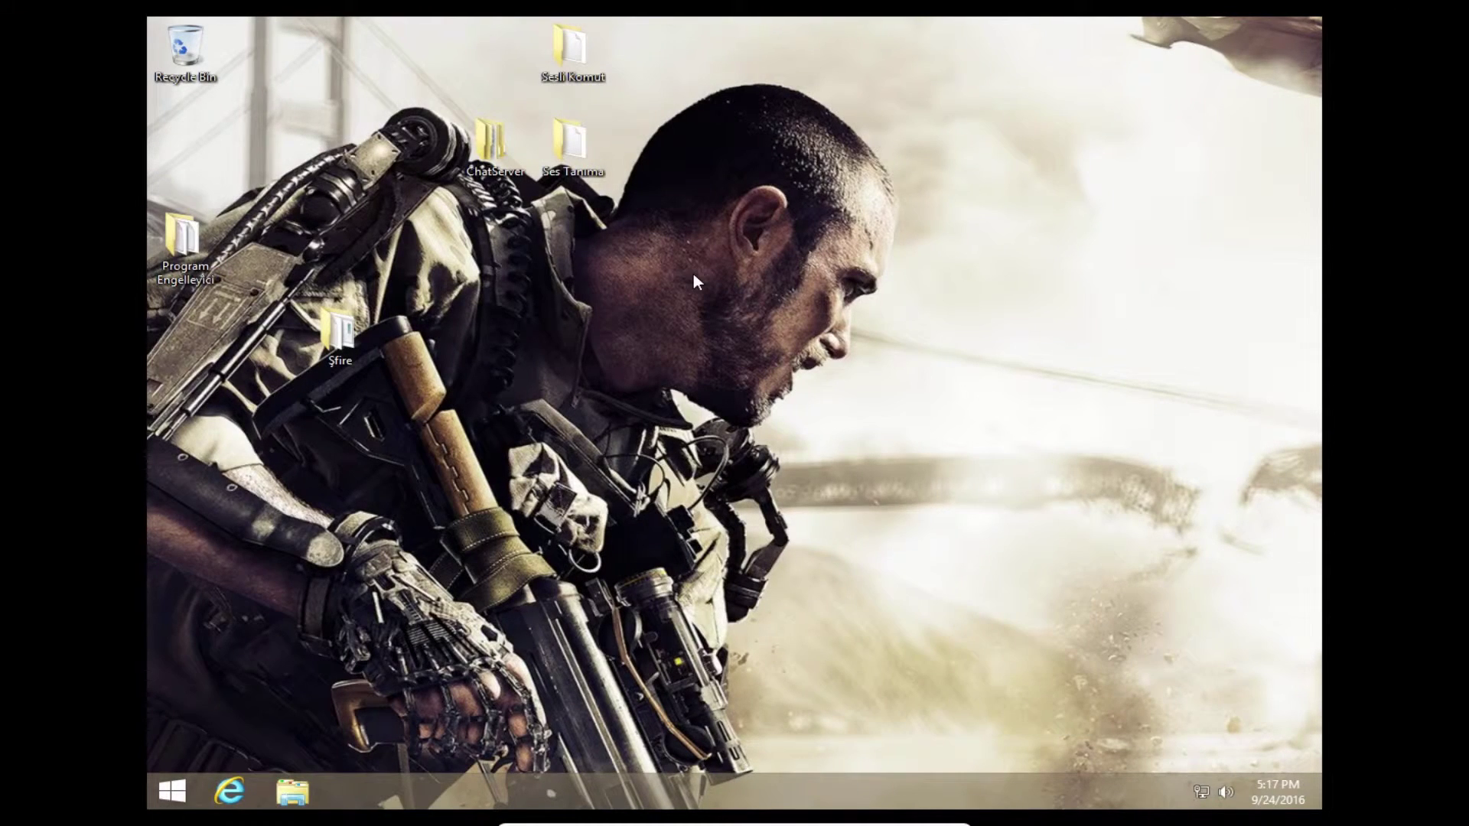
{"action": "left_click_drag", "start_coordinate": [735, 278], "coordinate": [576, 606]}
{"action": "right_click", "coordinate": [678, 540]}
{"action": "left_click", "coordinate": [458, 660]}
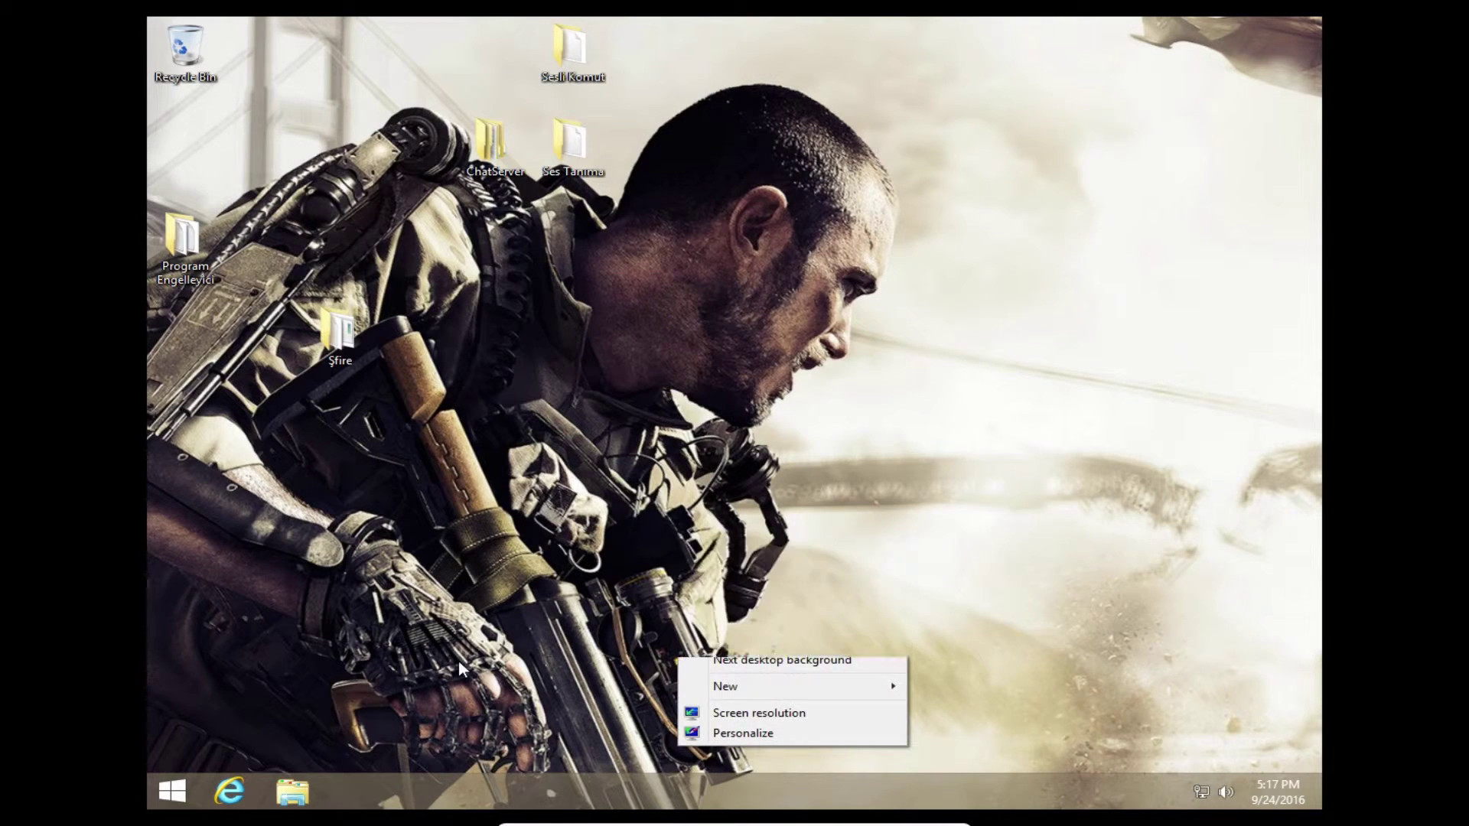
{"action": "right_click", "coordinate": [623, 376]}
{"action": "mouse_move", "coordinate": [651, 393]}
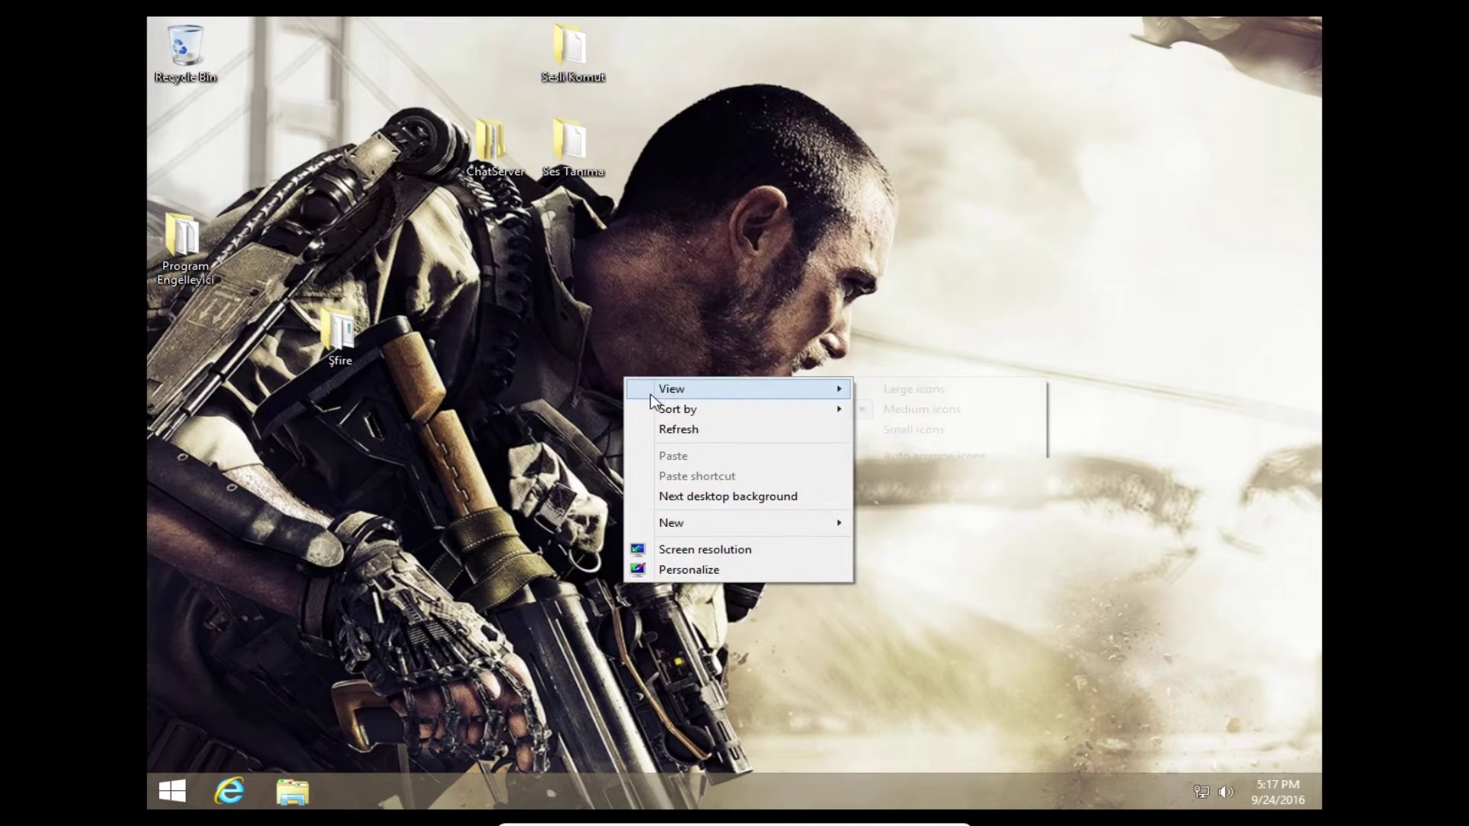
{"action": "left_click", "coordinate": [384, 555]}
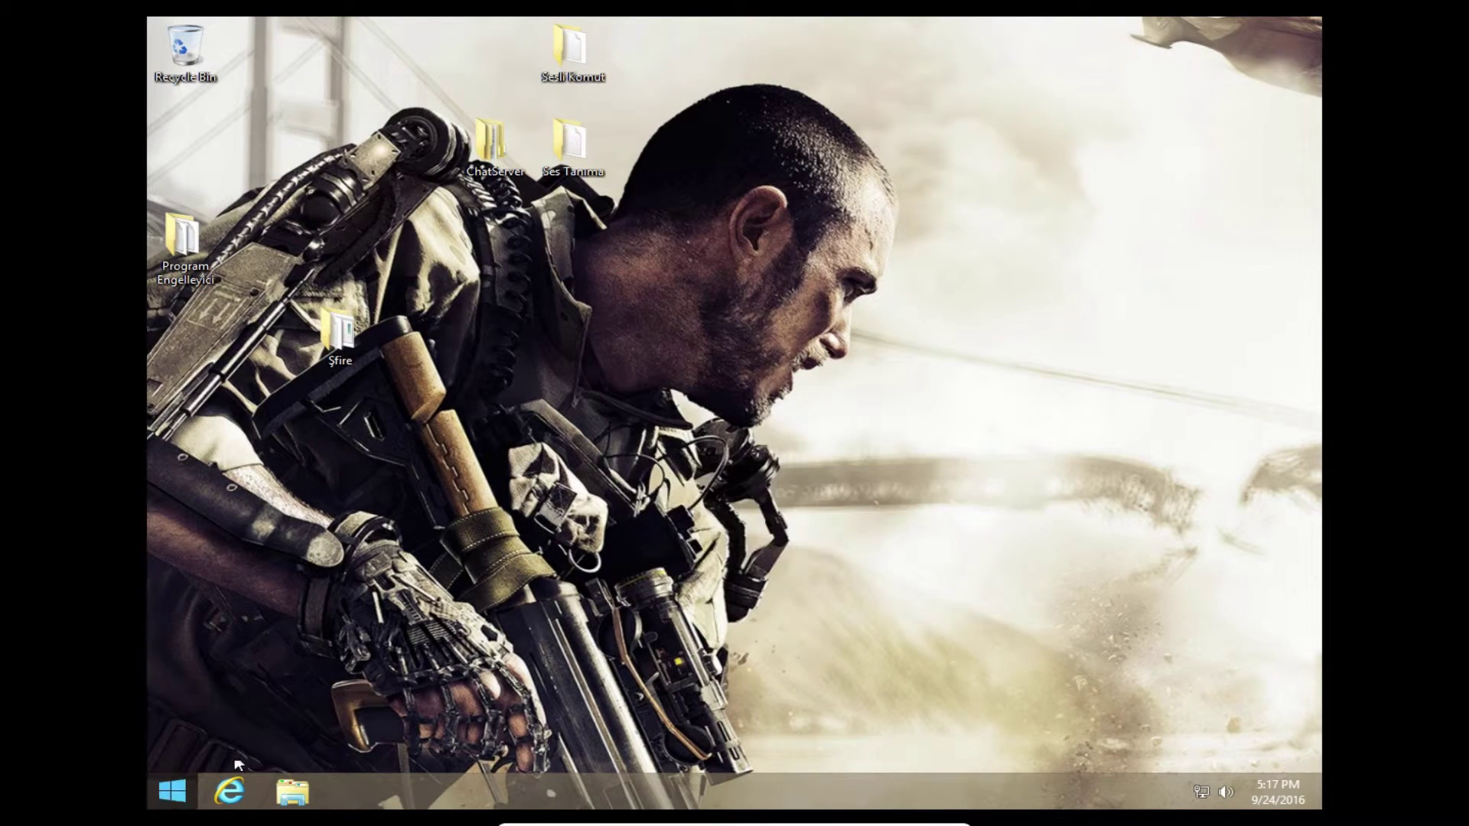
{"action": "left_click", "coordinate": [167, 794]}
{"action": "left_click", "coordinate": [333, 666]}
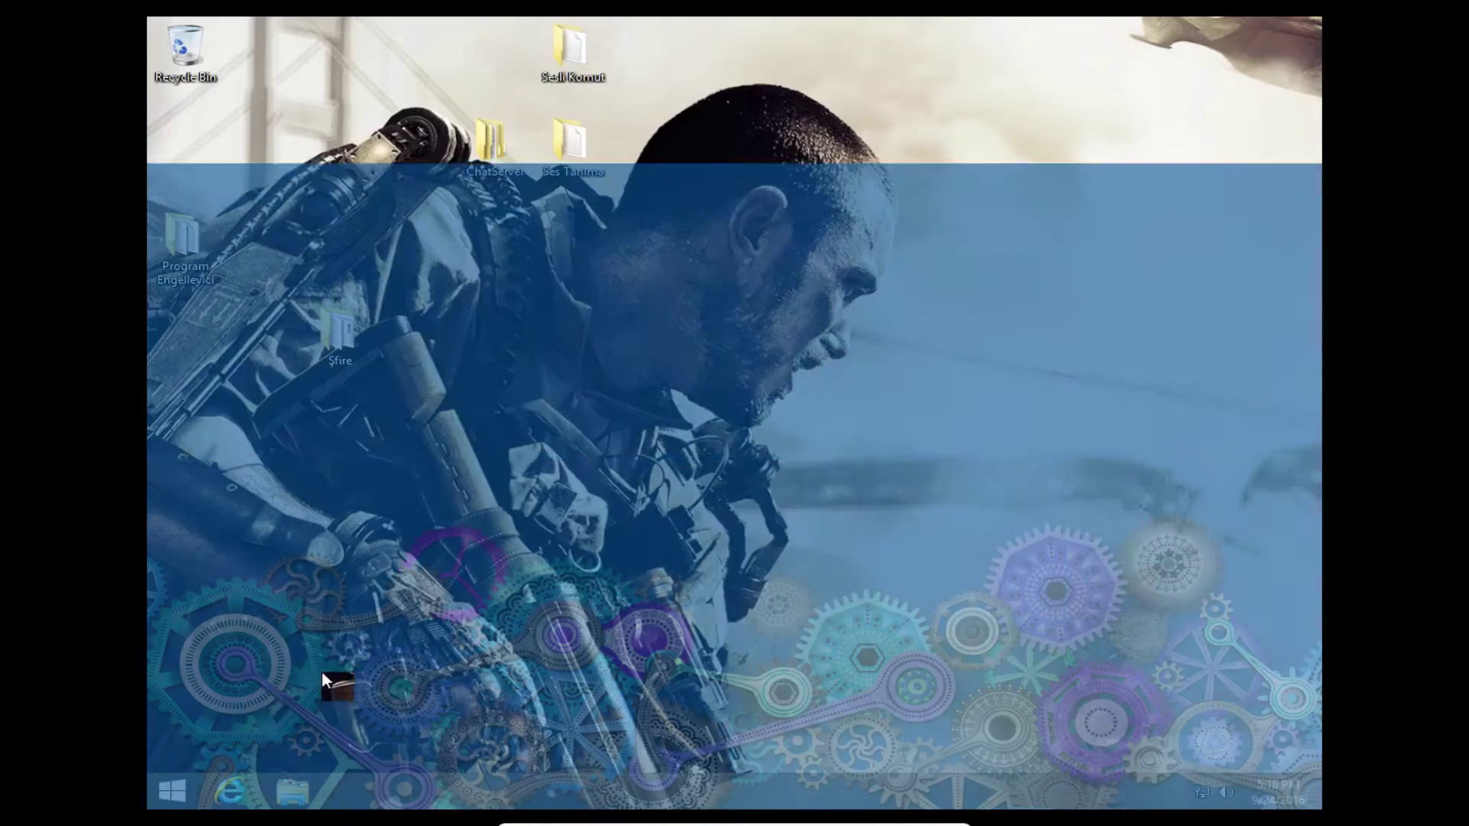
{"action": "right_click", "coordinate": [354, 577]}
Shut down Windows inside the W8.1 virtual machine.
{"action": "right_click", "coordinate": [176, 796]}
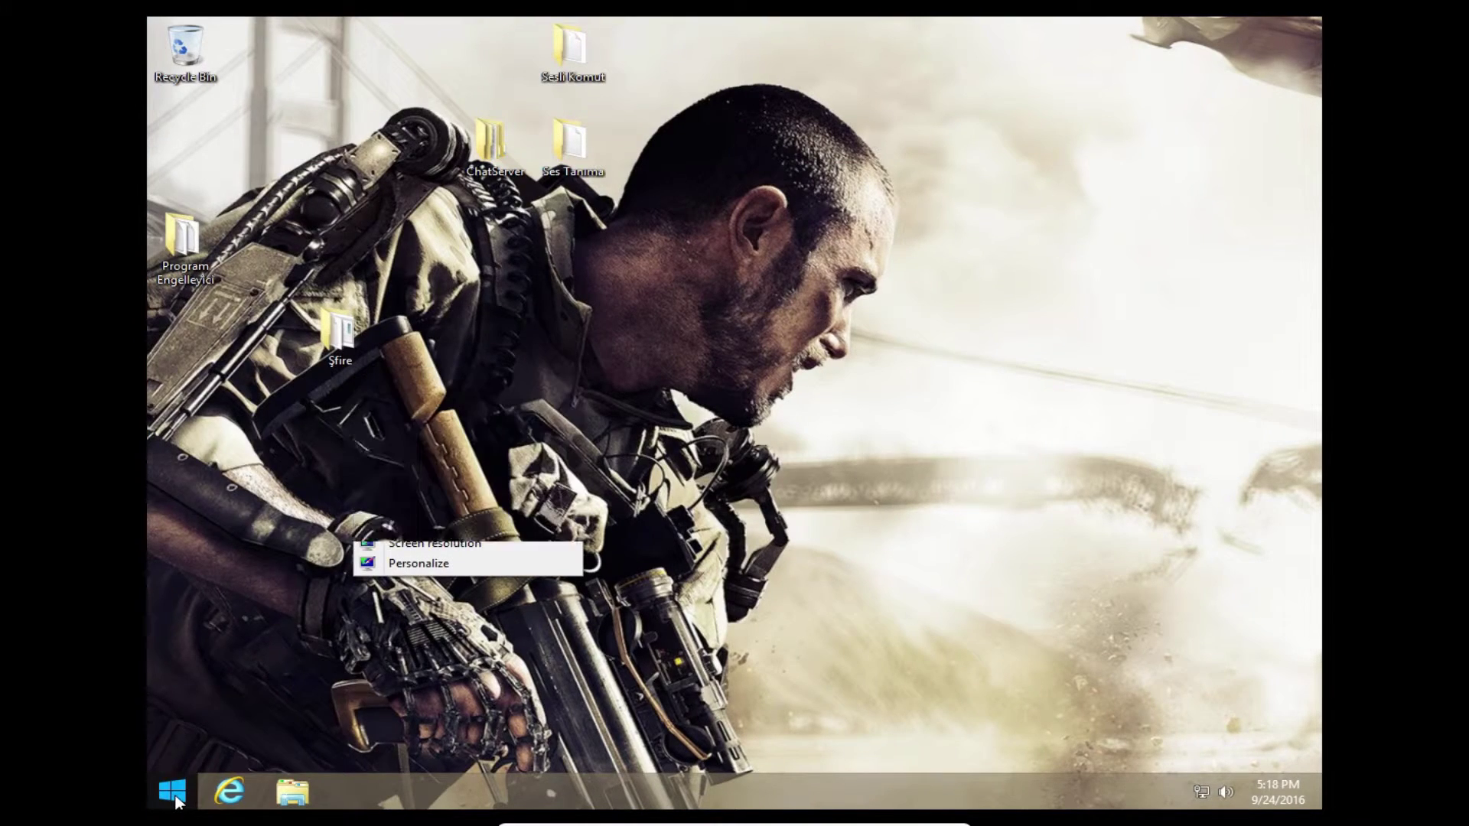
{"action": "mouse_move", "coordinate": [229, 762]}
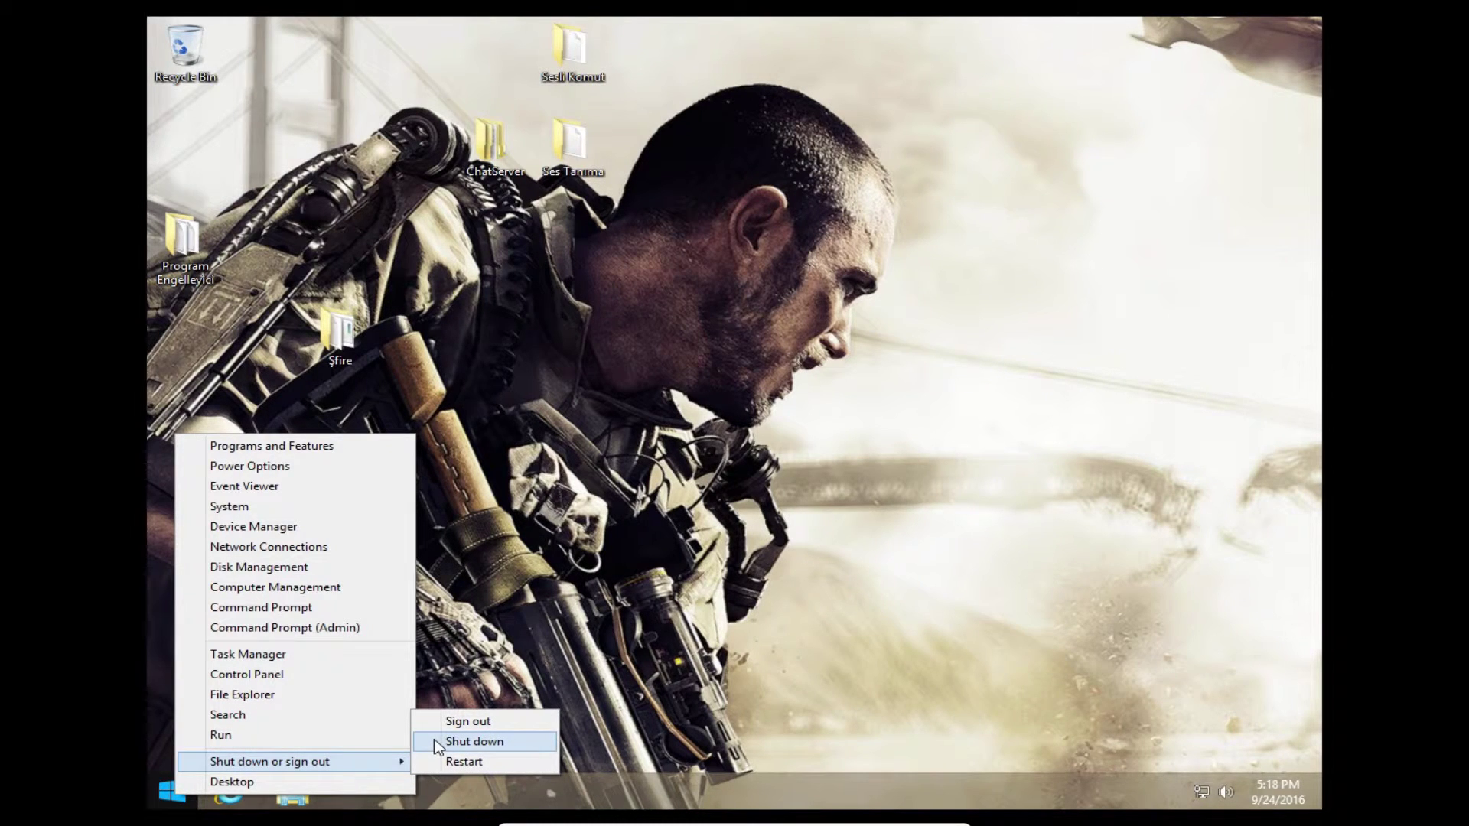
{"action": "left_click", "coordinate": [434, 739]}
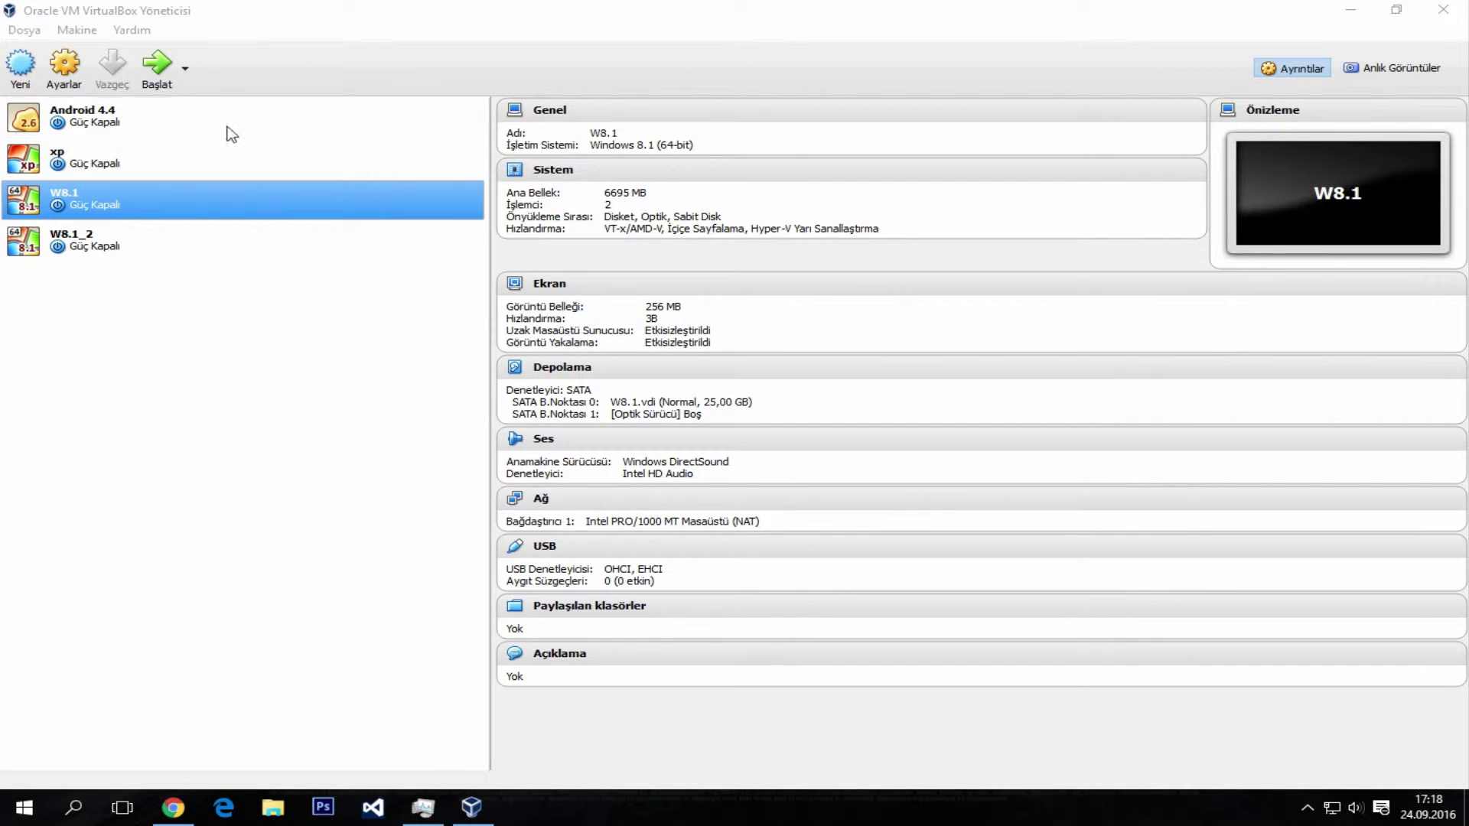
Open the settings of the W8.1 machine and view the disk image choices for its empty optical drive.
{"action": "left_click", "coordinate": [182, 175]}
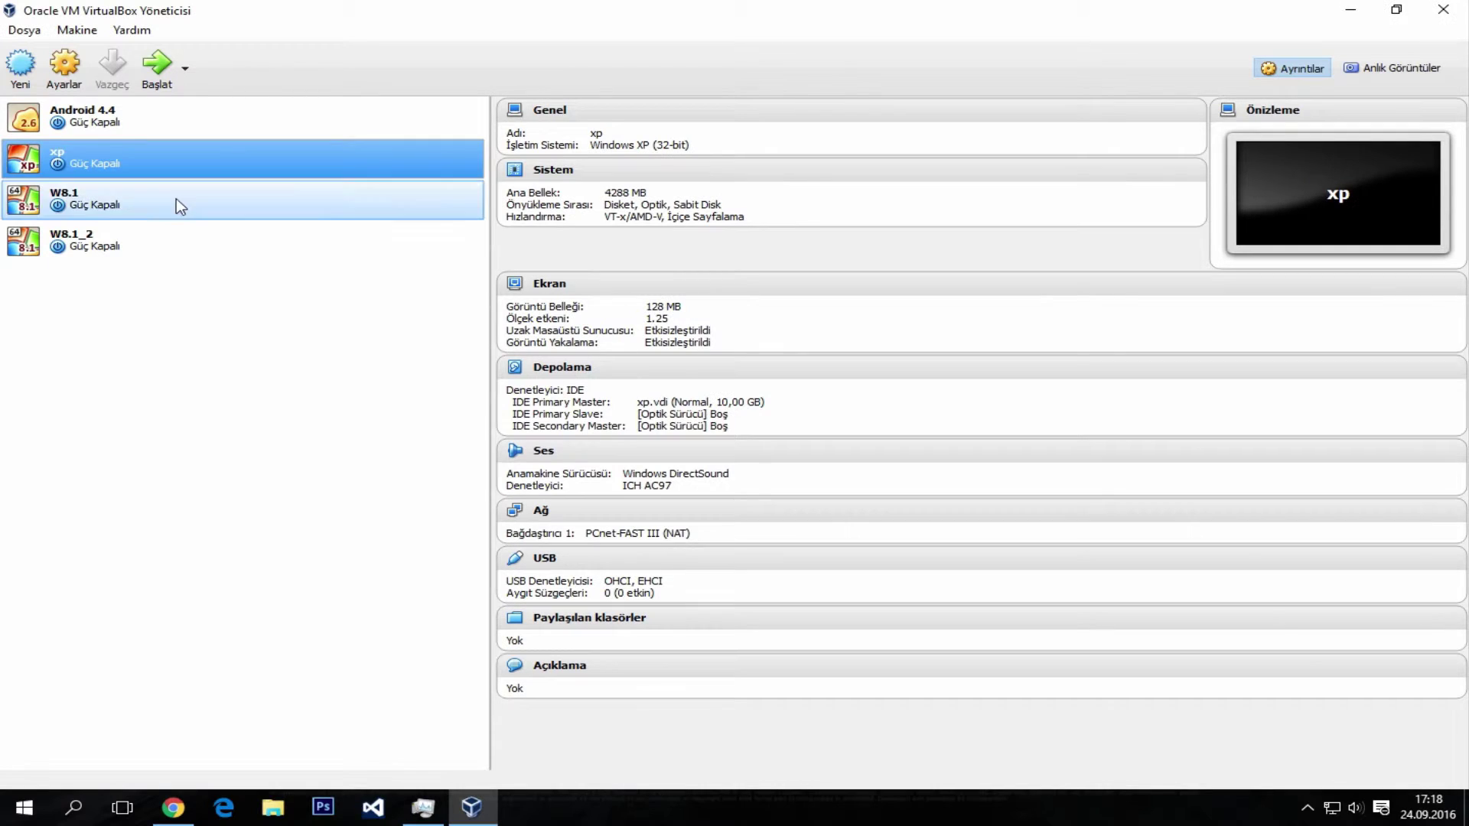
{"action": "left_click", "coordinate": [176, 199]}
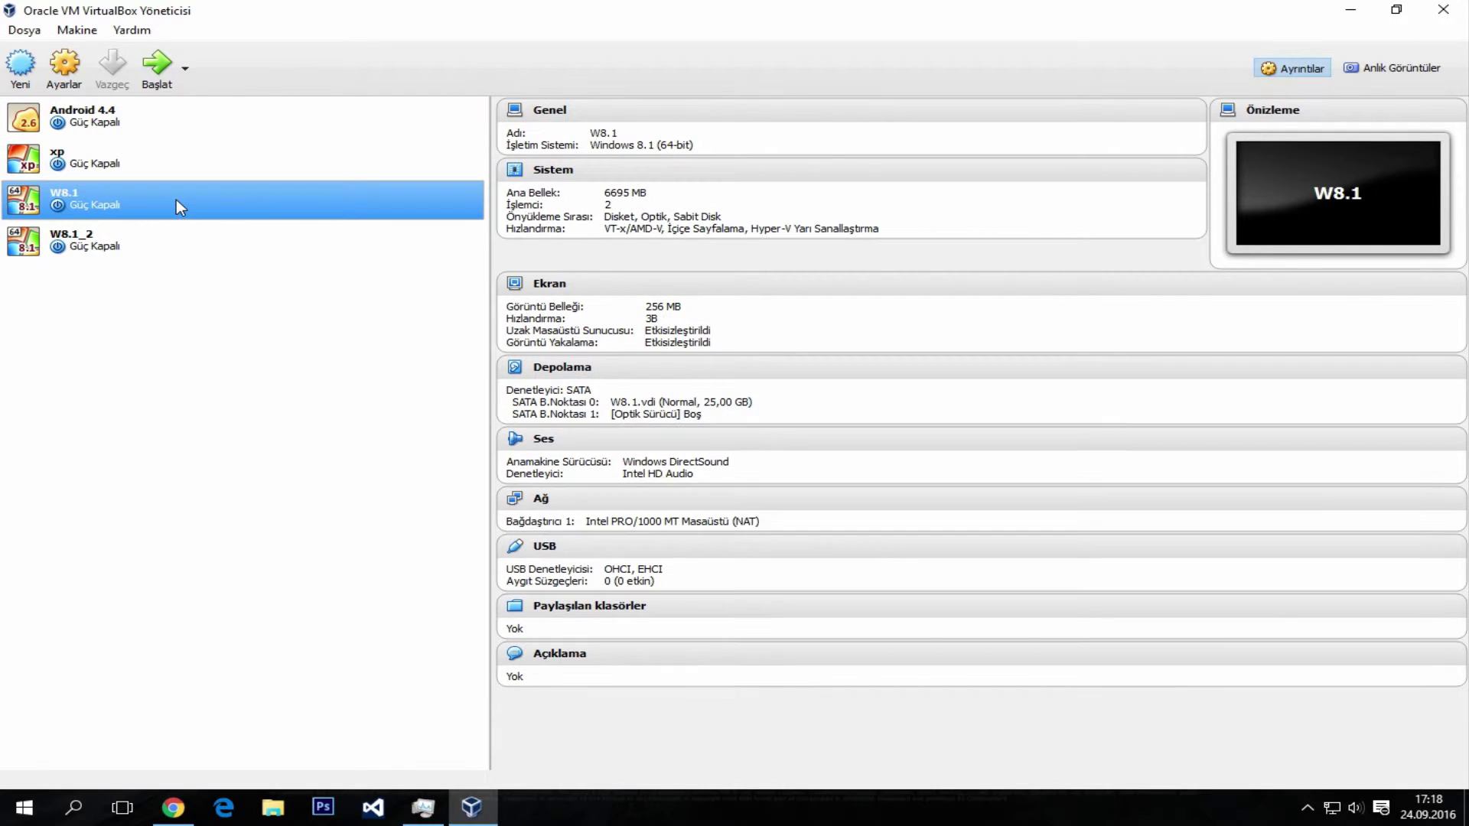
{"action": "left_click", "coordinate": [65, 67]}
{"action": "left_click_drag", "start_coordinate": [455, 185], "coordinate": [505, 181]}
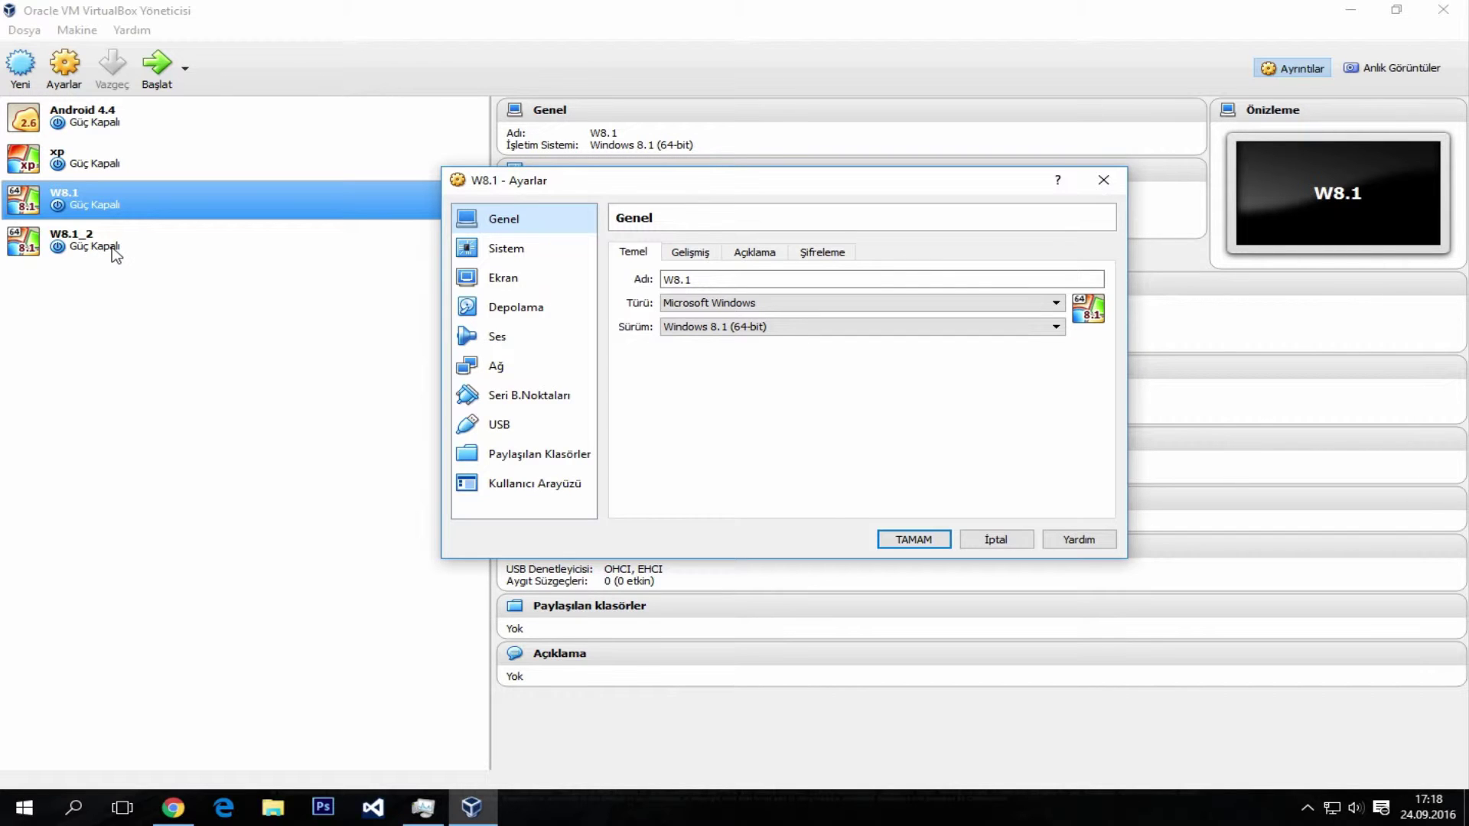
{"action": "left_click", "coordinate": [506, 310]}
{"action": "left_click", "coordinate": [666, 317]}
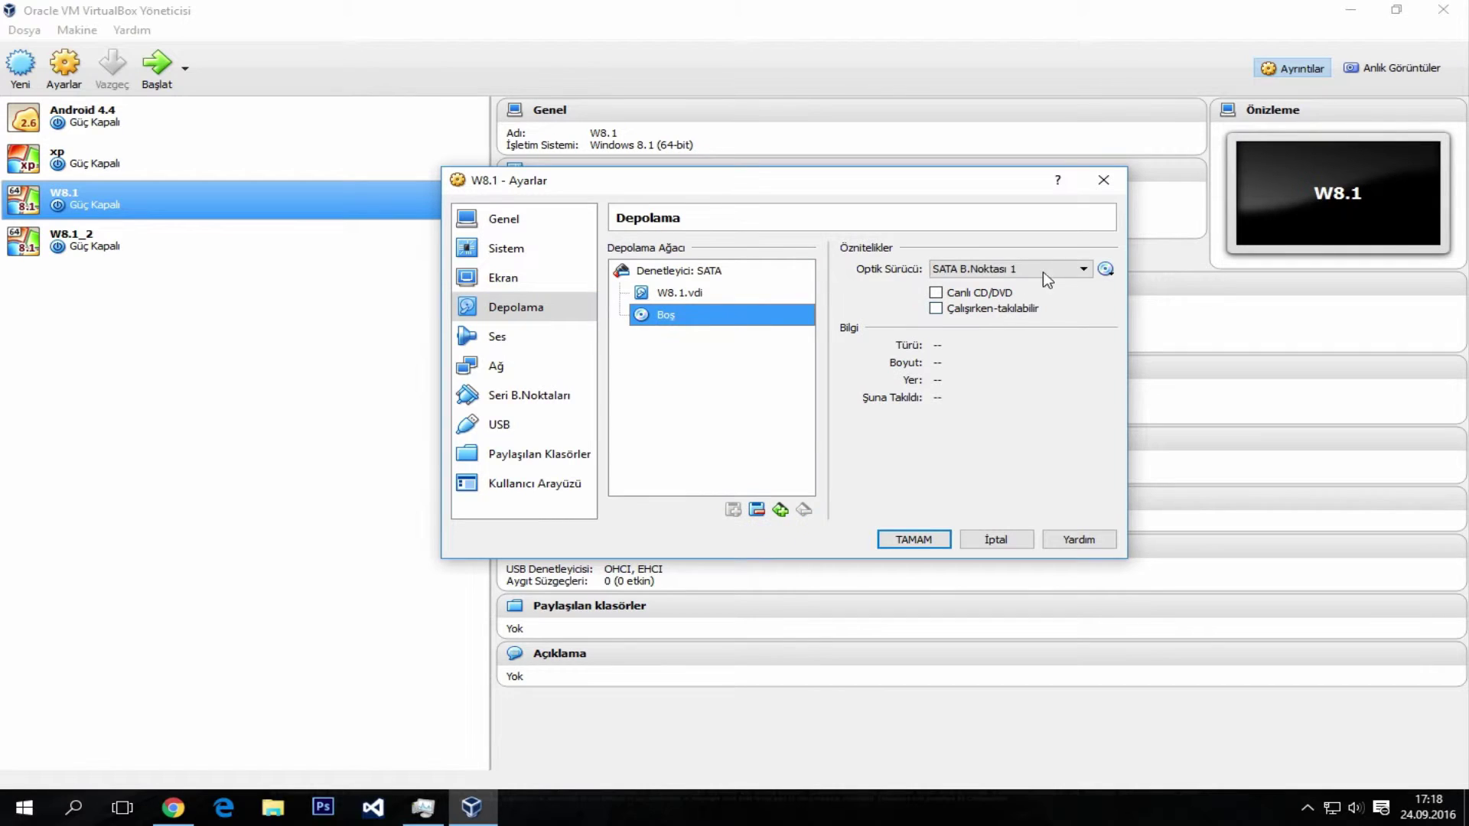
{"action": "left_click", "coordinate": [1105, 269]}
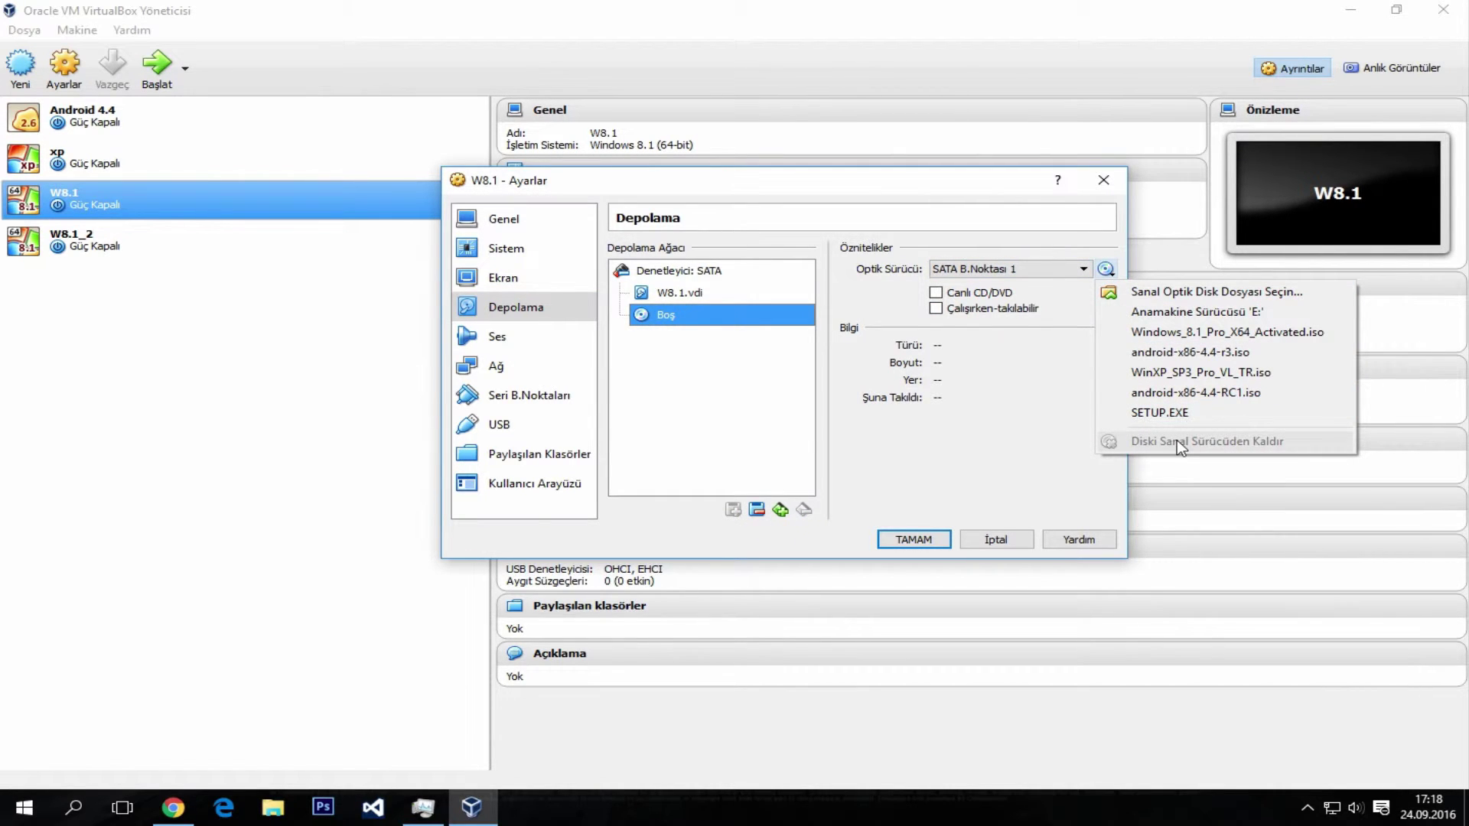
{"action": "key", "text": "Escape"}
Look through the basic, advanced, description and encryption sections of the W8.1 machine's general settings.
{"action": "left_click", "coordinate": [525, 230]}
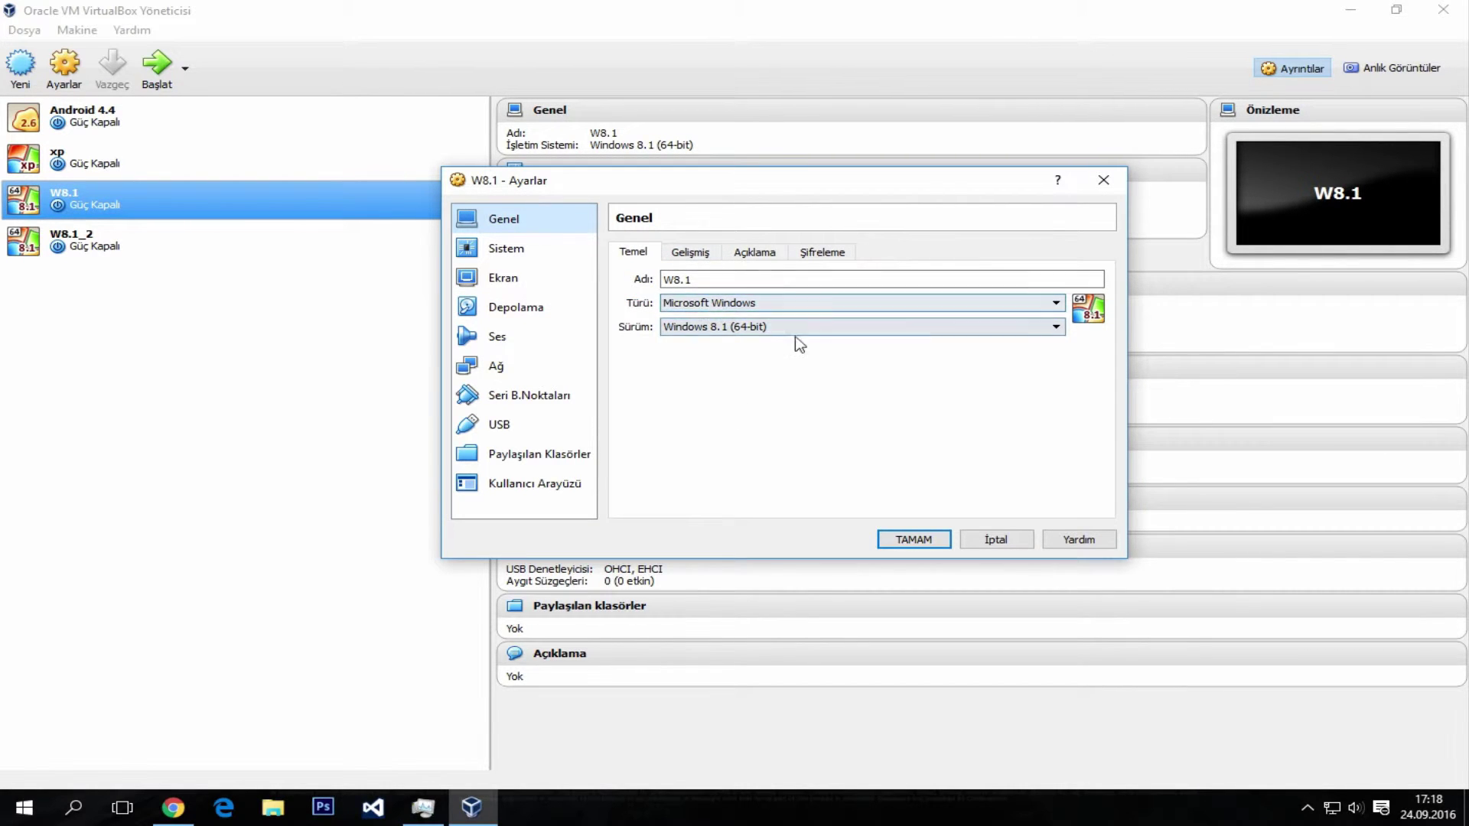
{"action": "left_click", "coordinate": [690, 252]}
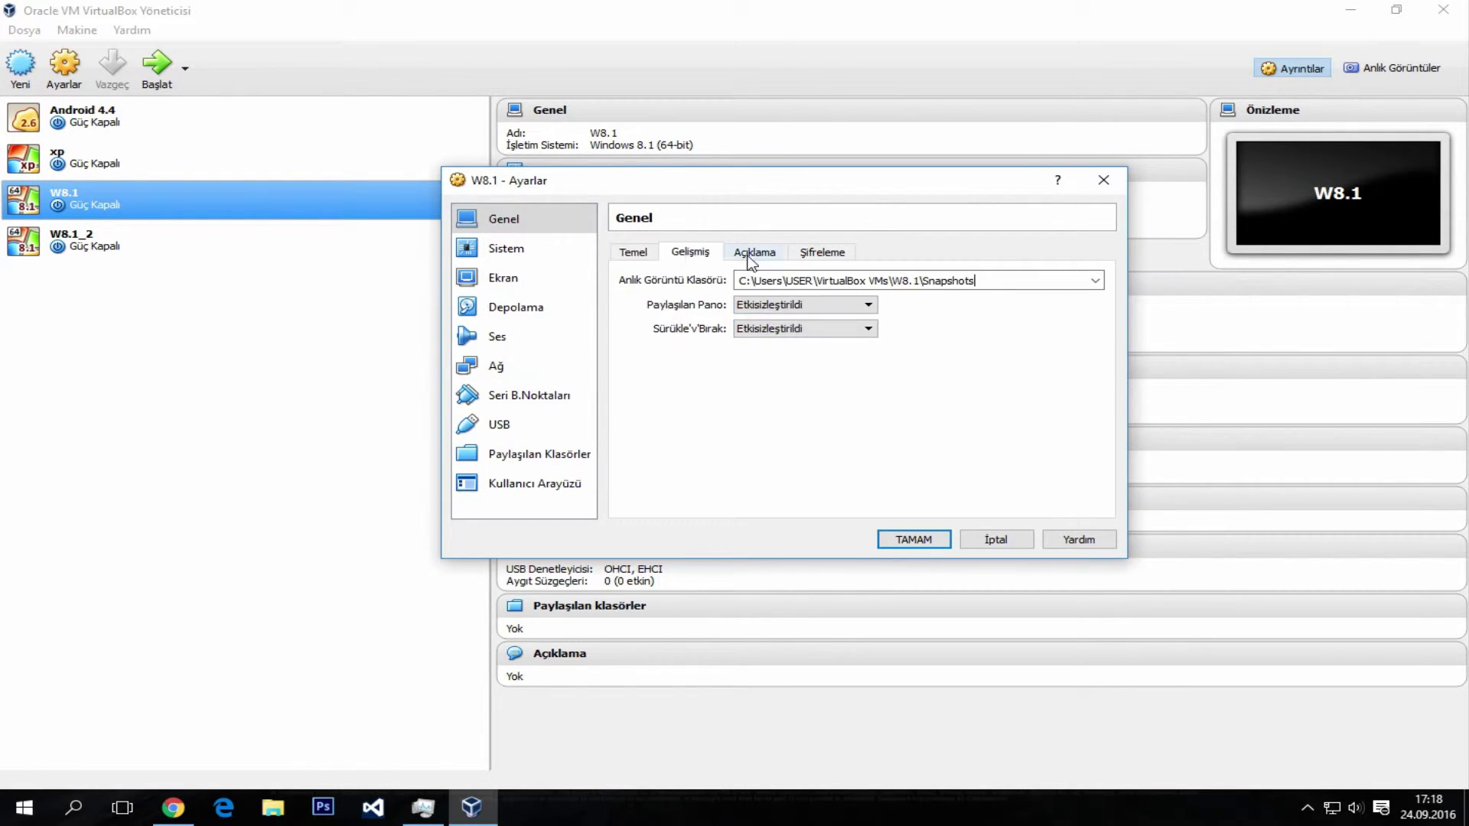
{"action": "left_click", "coordinate": [754, 253]}
{"action": "left_click", "coordinate": [820, 252]}
{"action": "left_click", "coordinate": [634, 252]}
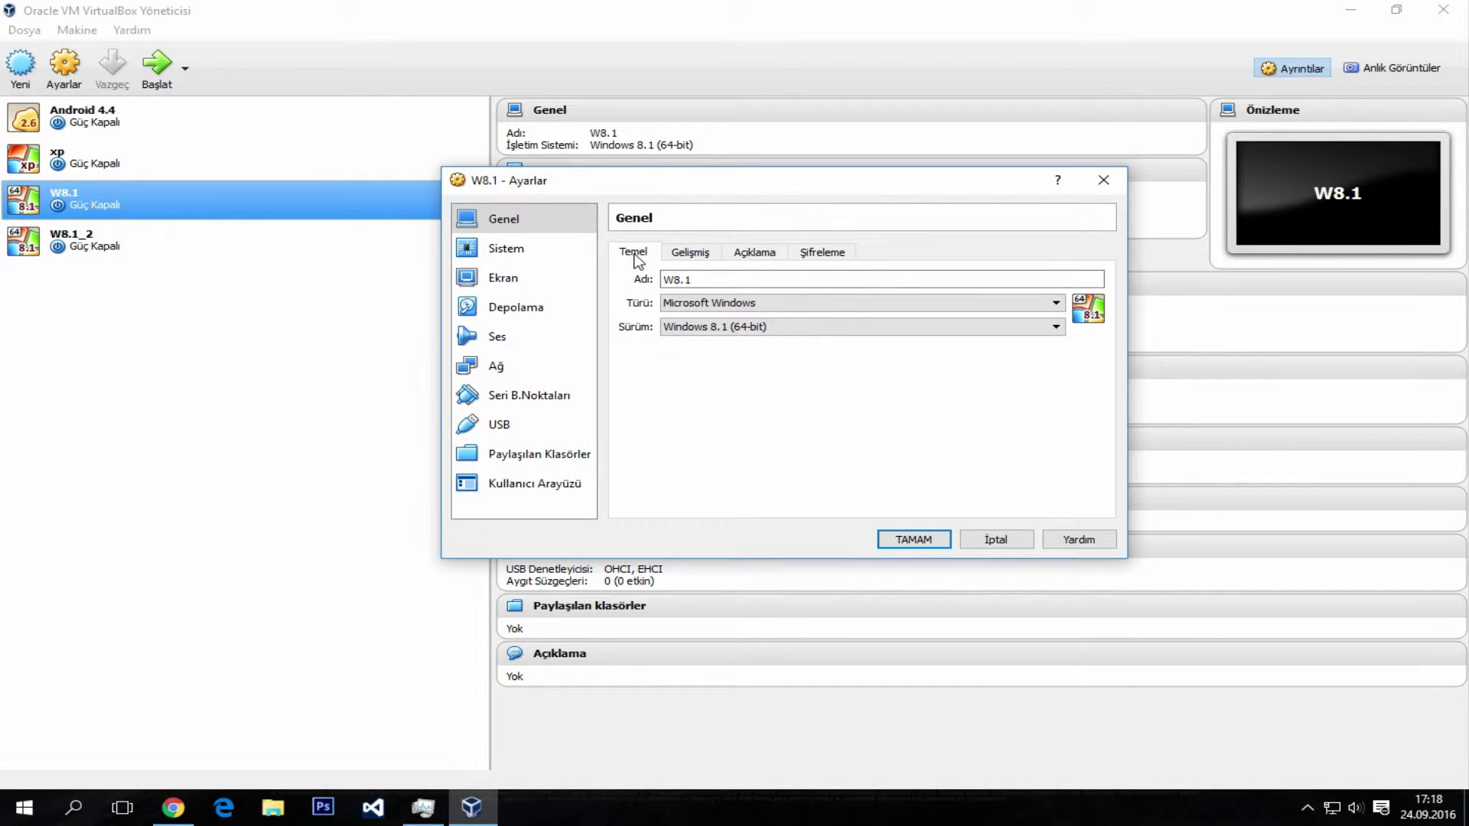
Set the W8.1 machine's base memory to 6988 MB and check the floppy, optical and hard disk entries in its boot order.
{"action": "left_click", "coordinate": [516, 248]}
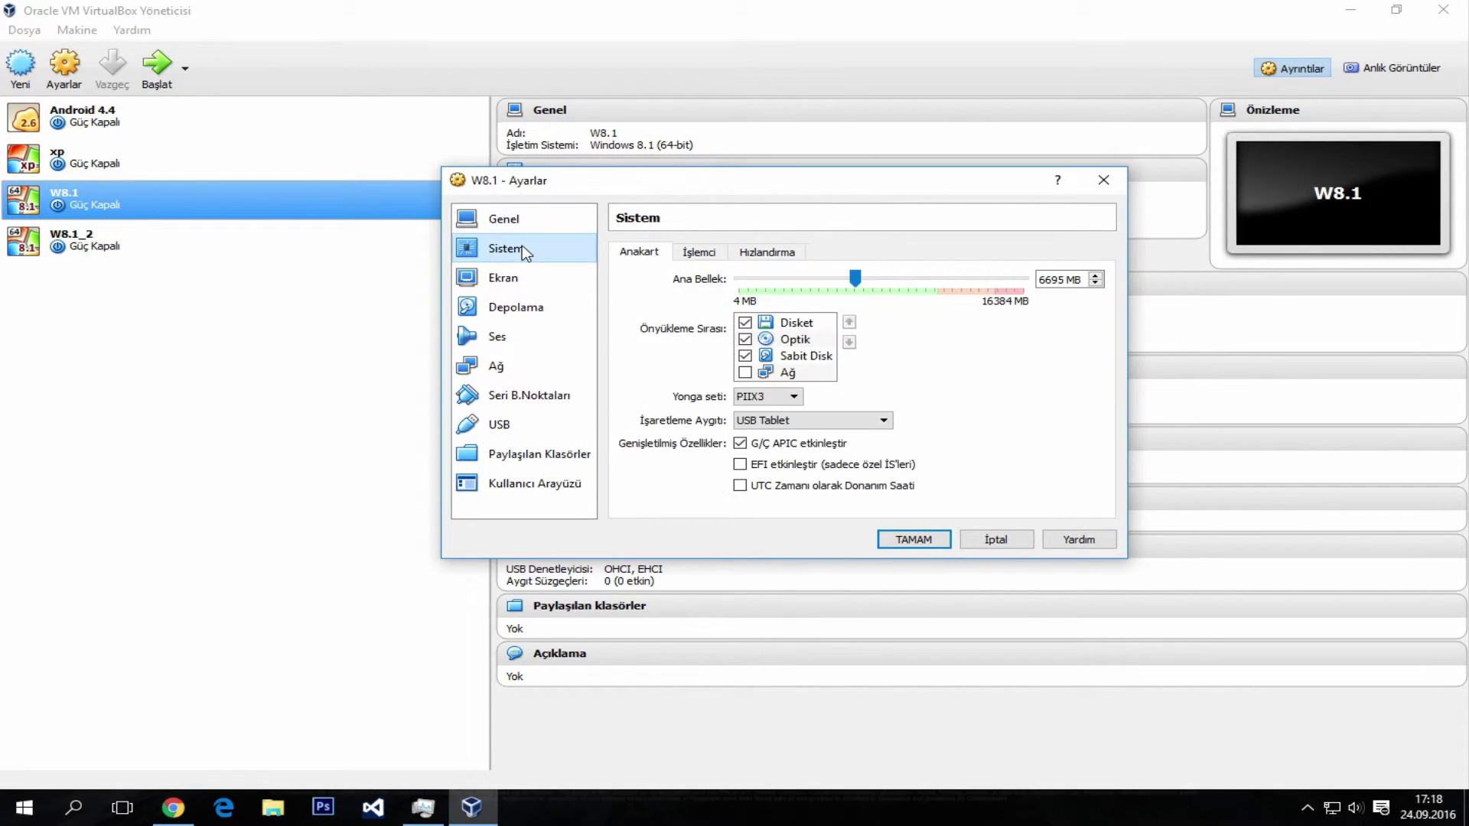
{"action": "left_click", "coordinate": [857, 280]}
{"action": "left_click_drag", "start_coordinate": [856, 277], "coordinate": [862, 280]}
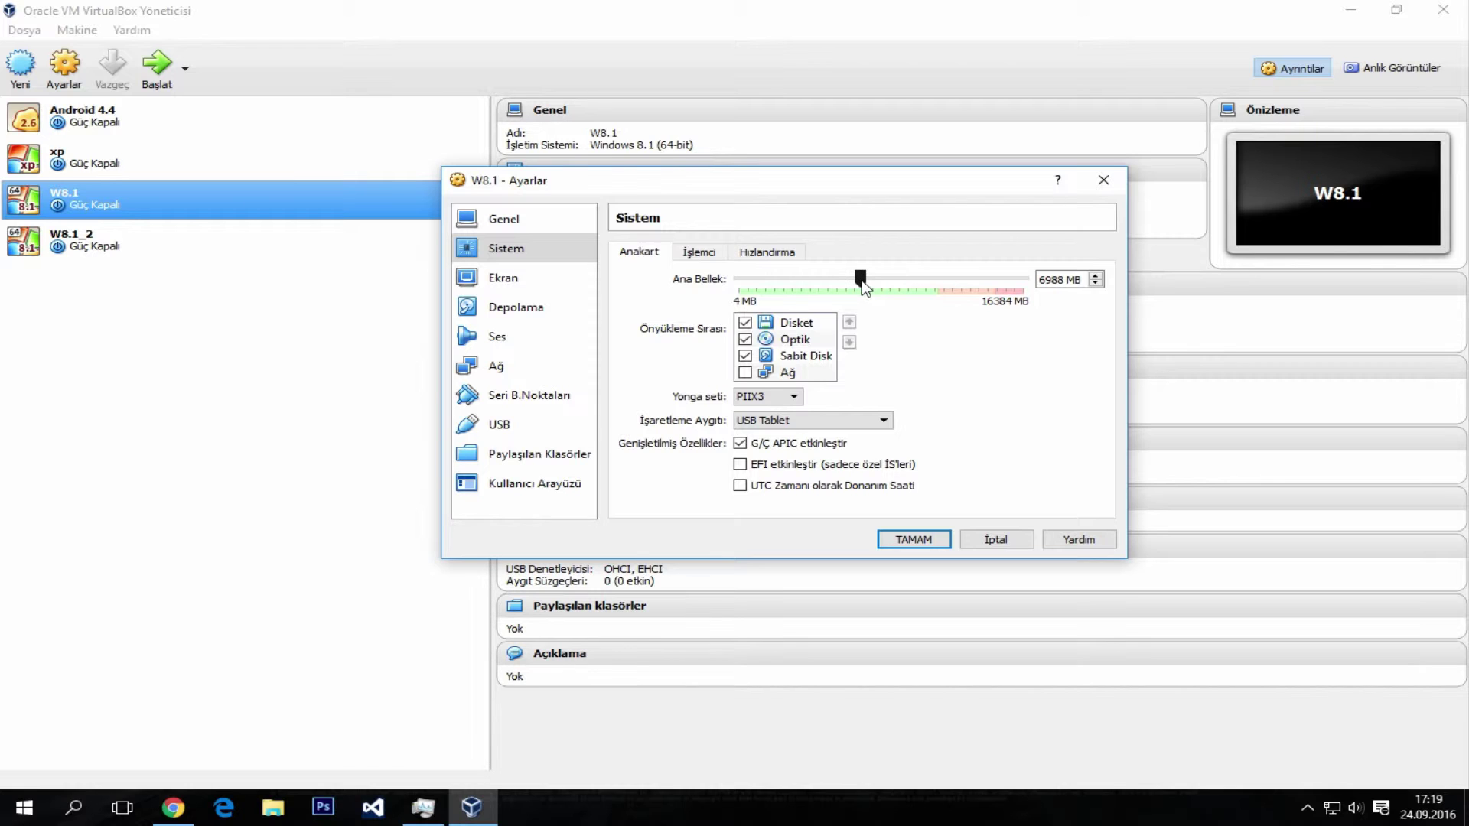
{"action": "left_click", "coordinate": [802, 340]}
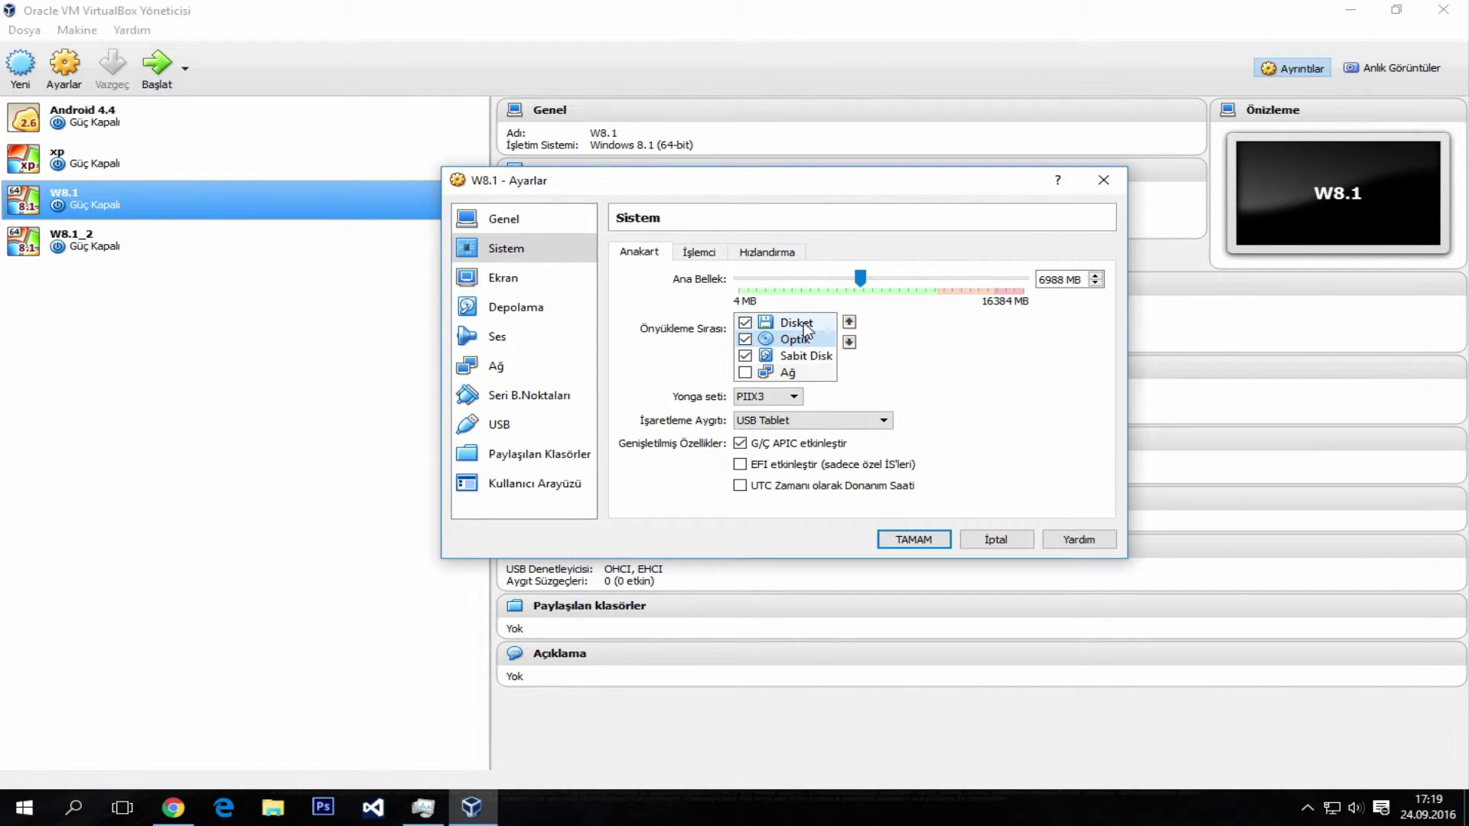
{"action": "left_click", "coordinate": [803, 325]}
{"action": "left_click", "coordinate": [802, 356]}
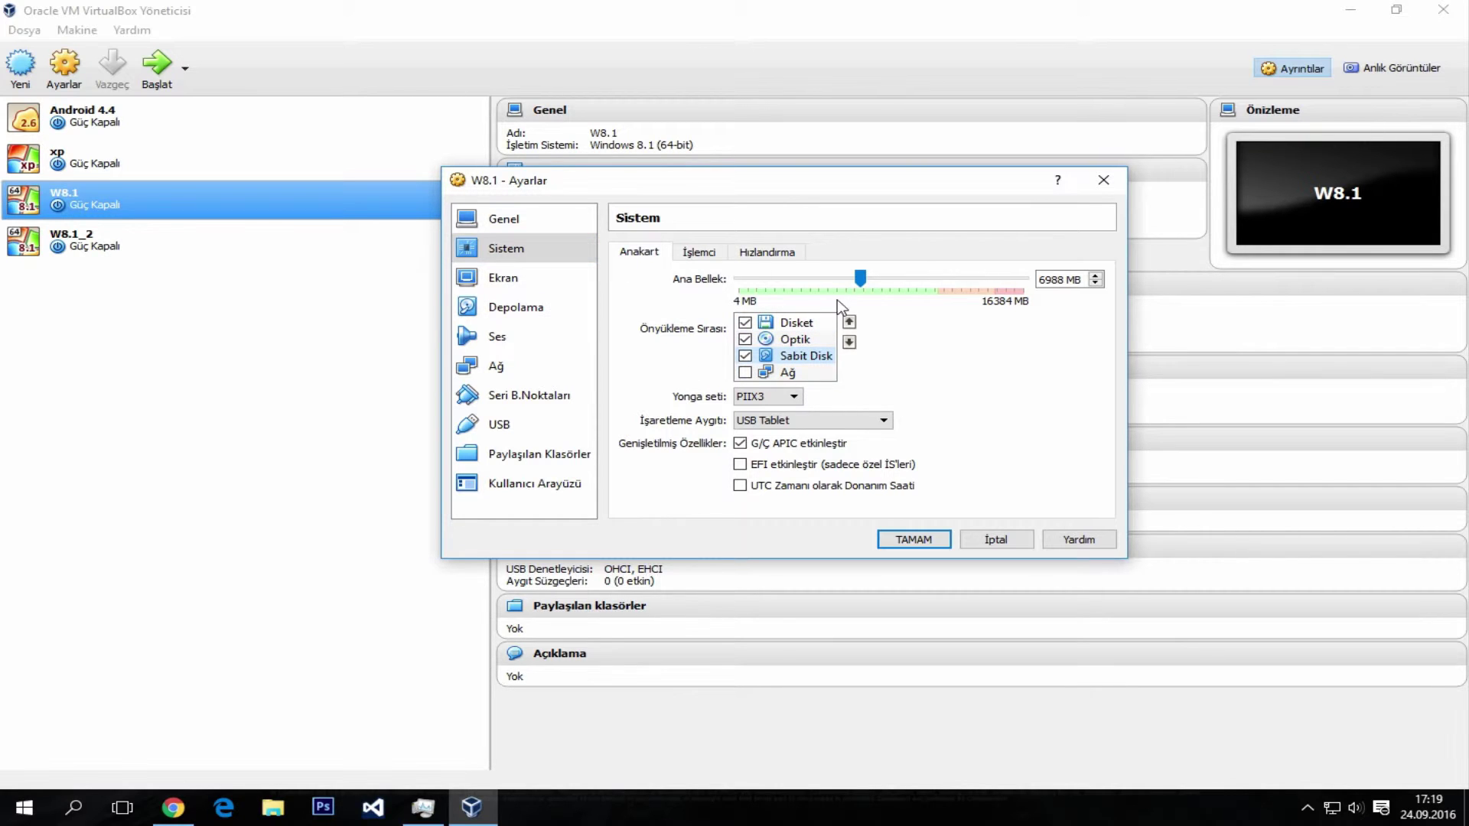
Try processor counts of 4, 6 and 1 for the W8.1 machine and an execution cap of 6%, restoring the cap to 100%.
{"action": "left_click", "coordinate": [694, 253]}
{"action": "left_click_drag", "start_coordinate": [782, 280], "coordinate": [893, 289]}
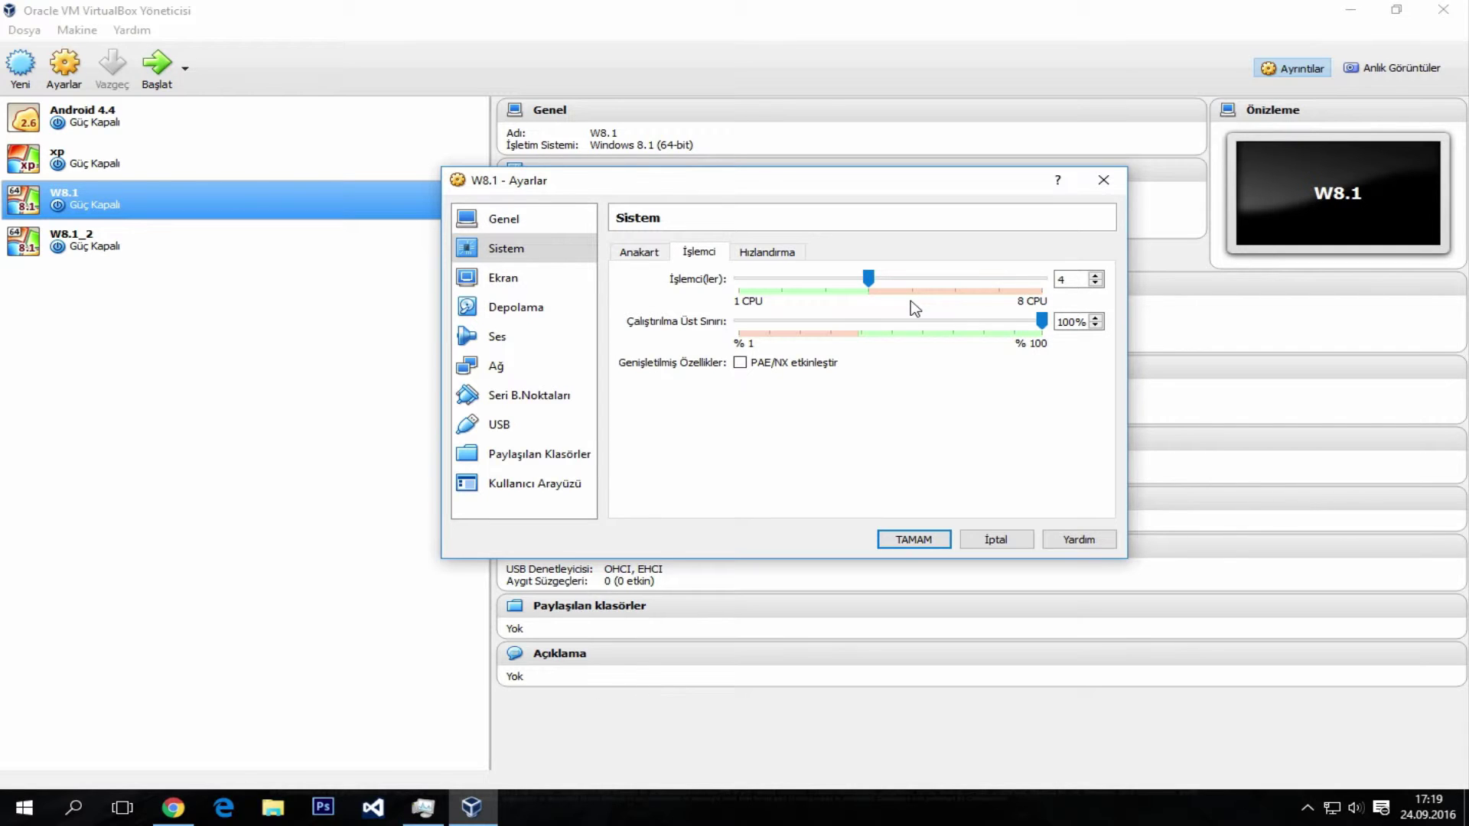
{"action": "left_click_drag", "start_coordinate": [870, 280], "coordinate": [955, 280]}
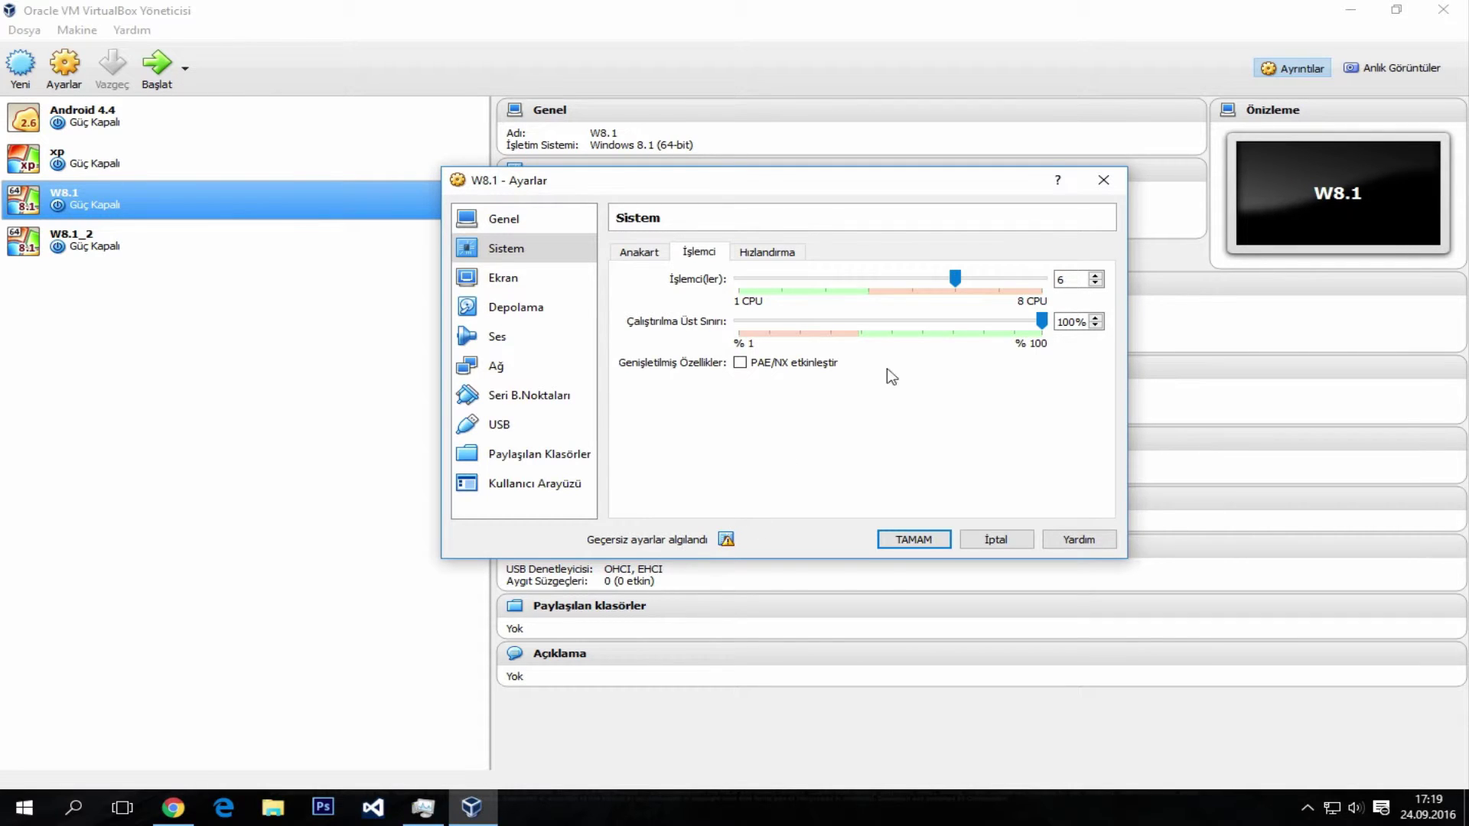
{"action": "mouse_move", "coordinate": [728, 540]}
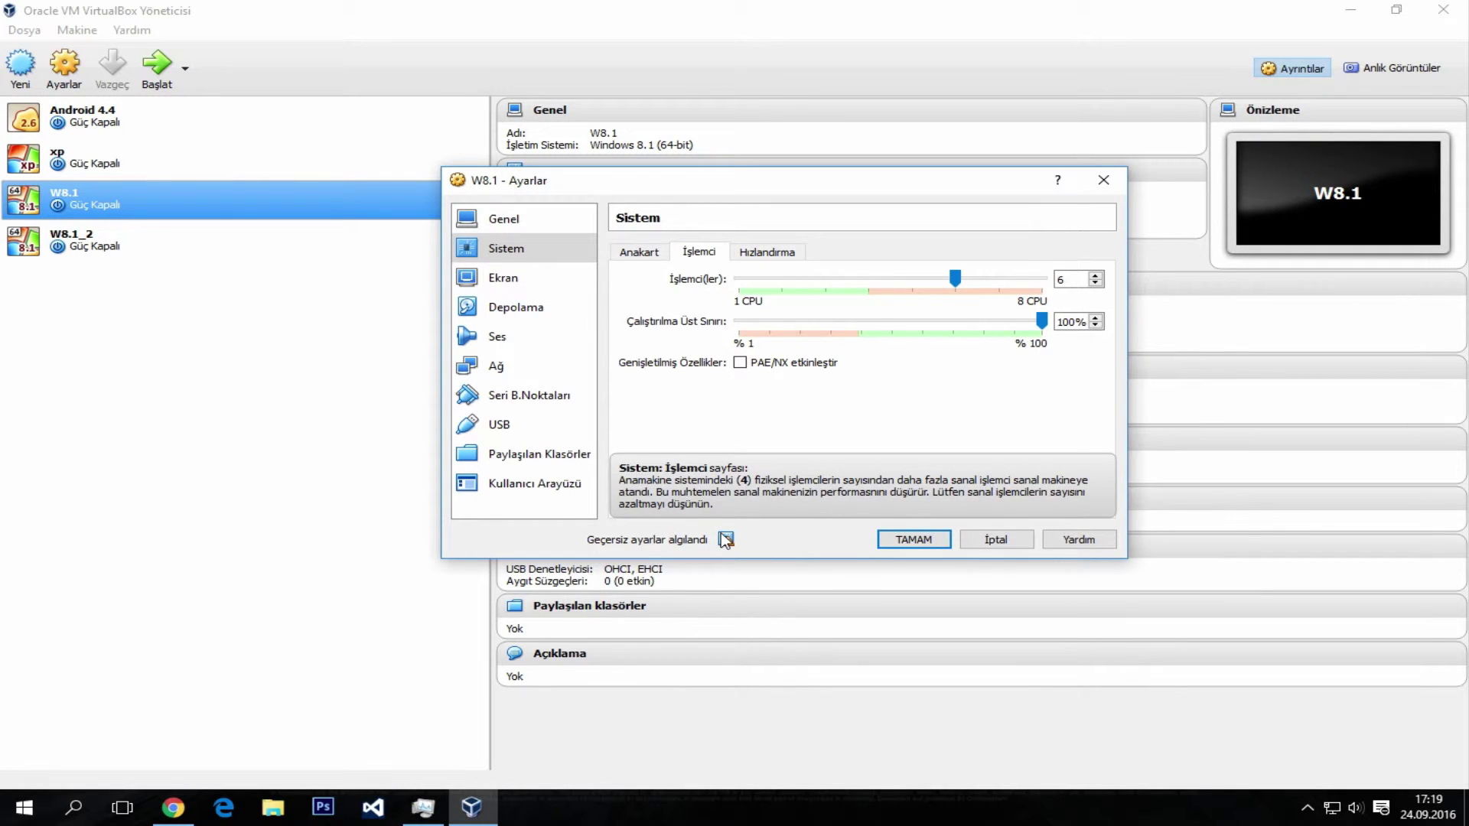
{"action": "left_click_drag", "start_coordinate": [956, 280], "coordinate": [754, 290]}
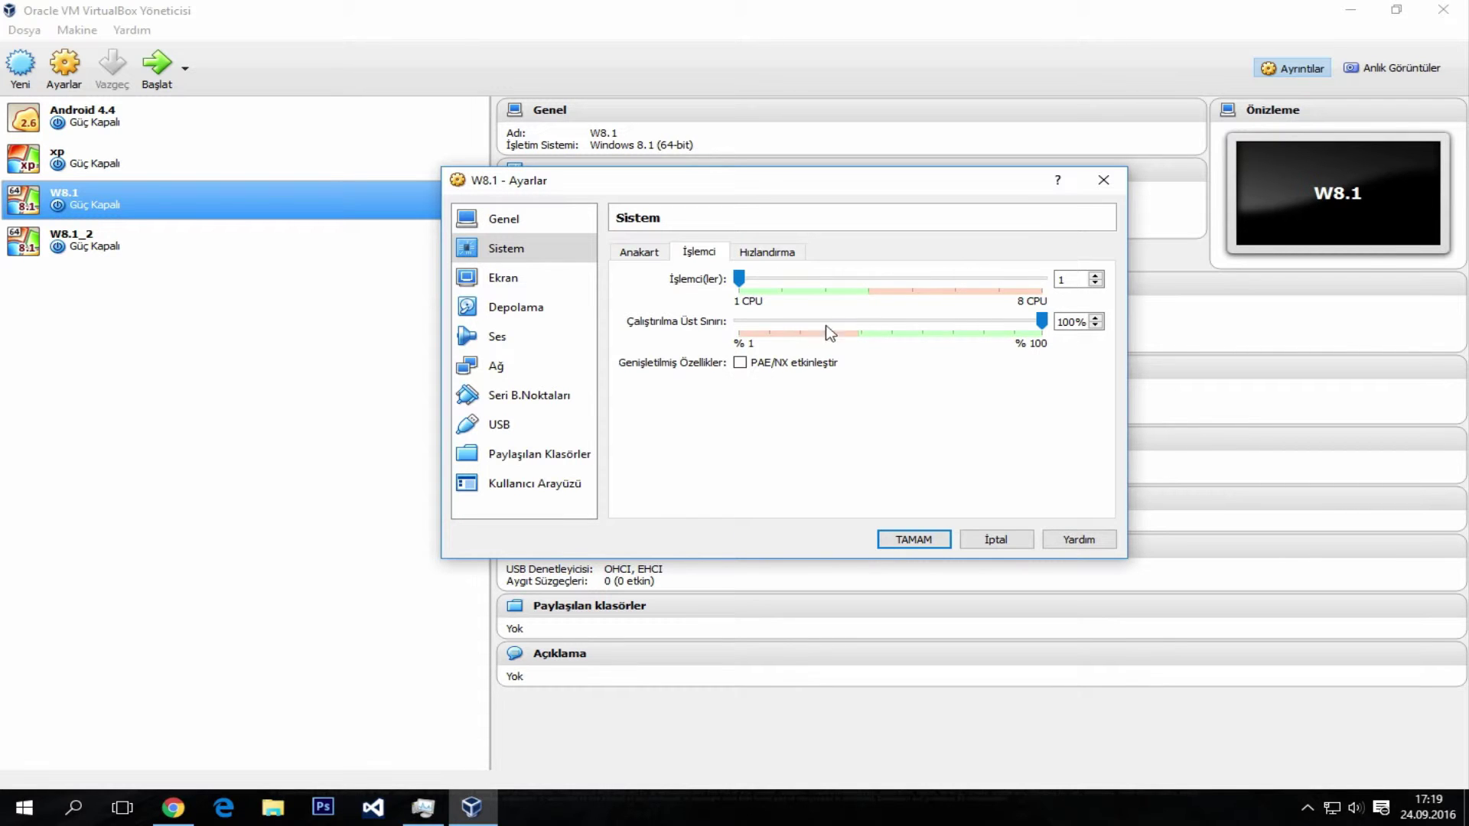
{"action": "left_click_drag", "start_coordinate": [1039, 324], "coordinate": [755, 321]}
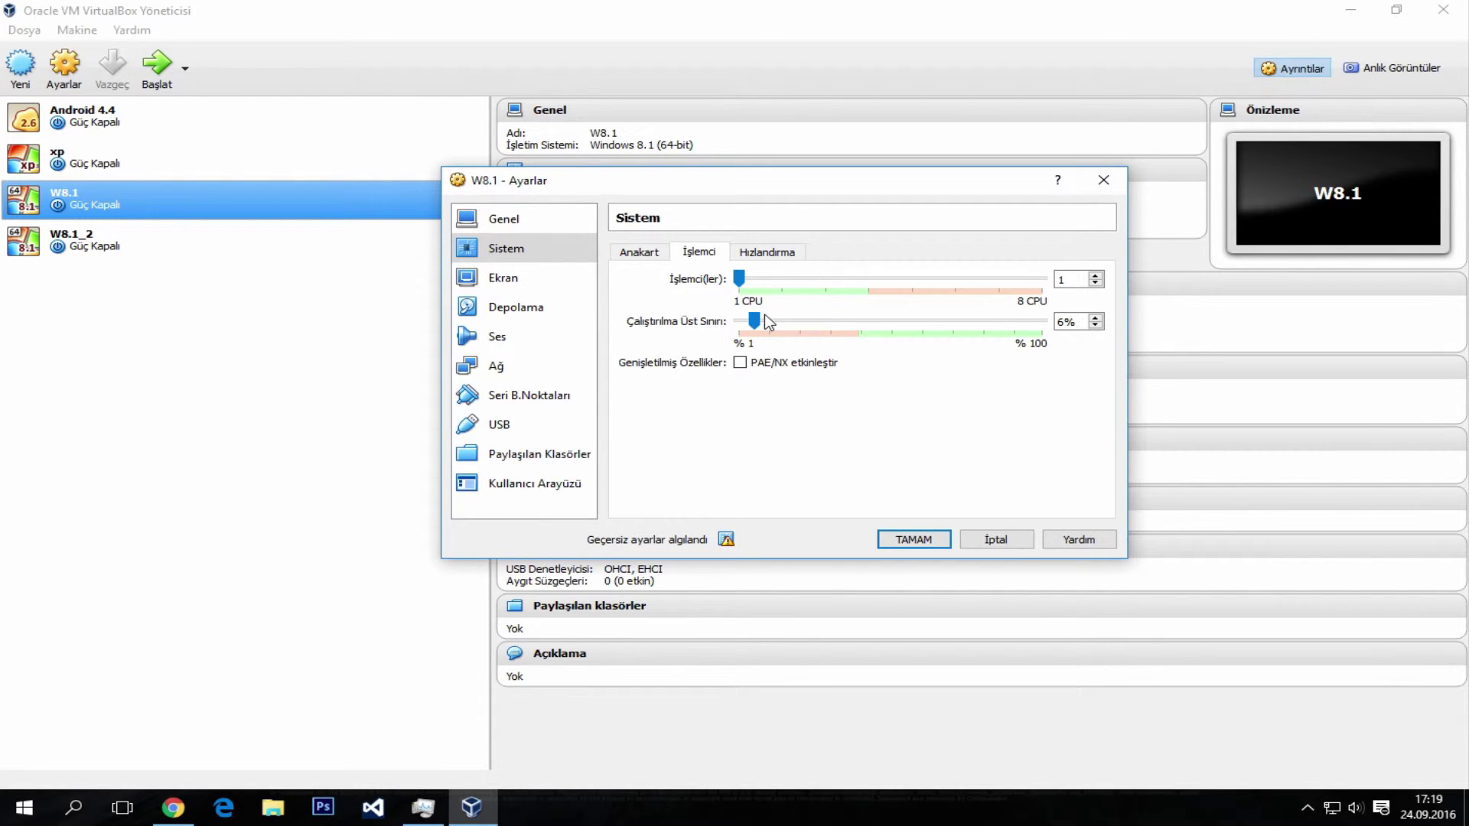
{"action": "left_click_drag", "start_coordinate": [768, 322], "coordinate": [1048, 321]}
Look at the paravirtualization interface choices in the W8.1 machine's acceleration settings.
{"action": "left_click", "coordinate": [756, 254]}
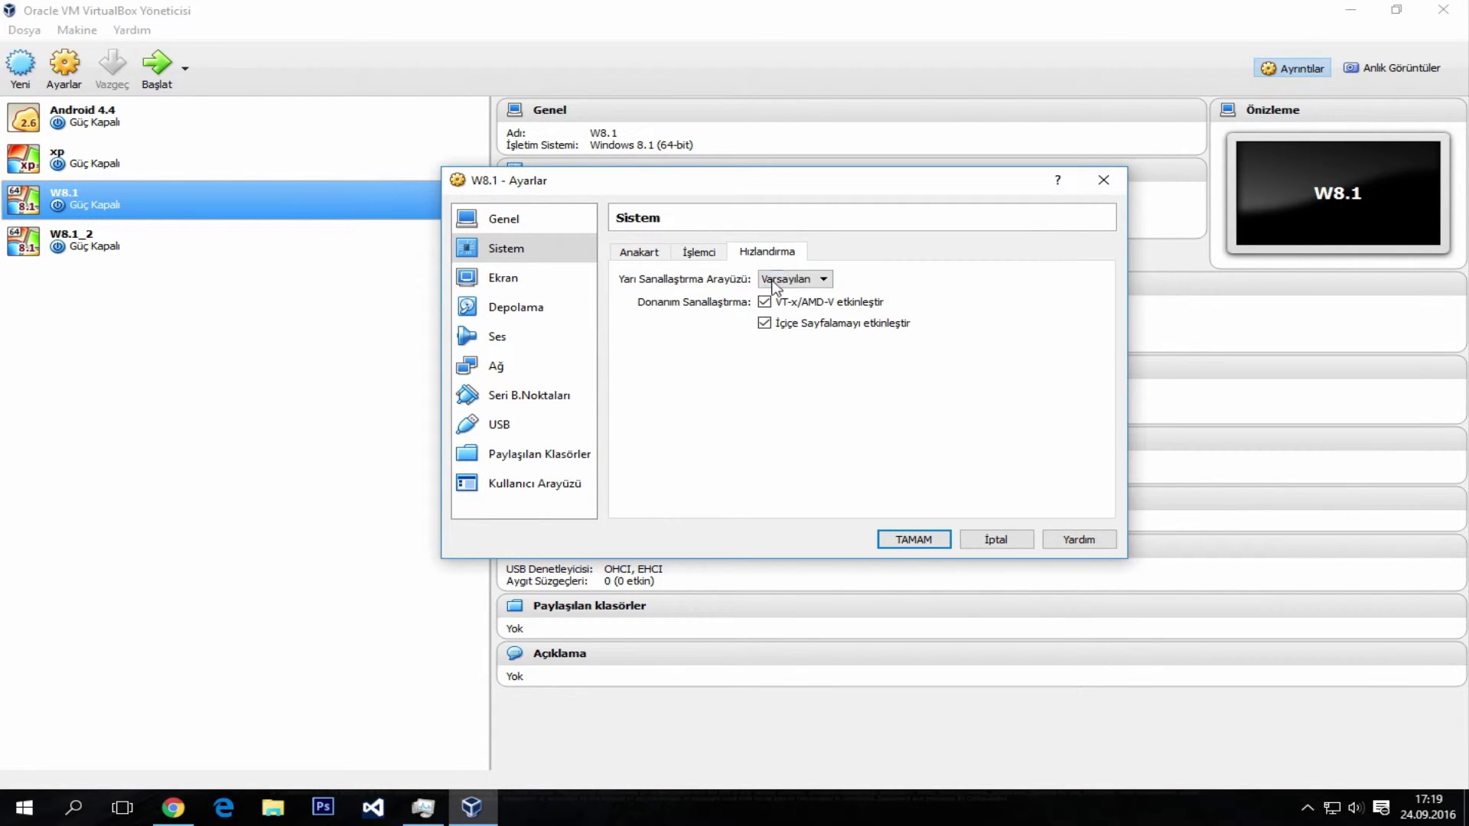
{"action": "left_click", "coordinate": [774, 286]}
{"action": "left_click", "coordinate": [788, 310]}
Try out the video memory and 3D acceleration options in the W8.1 machine's display settings, and discard all its changed settings.
{"action": "left_click", "coordinate": [534, 285]}
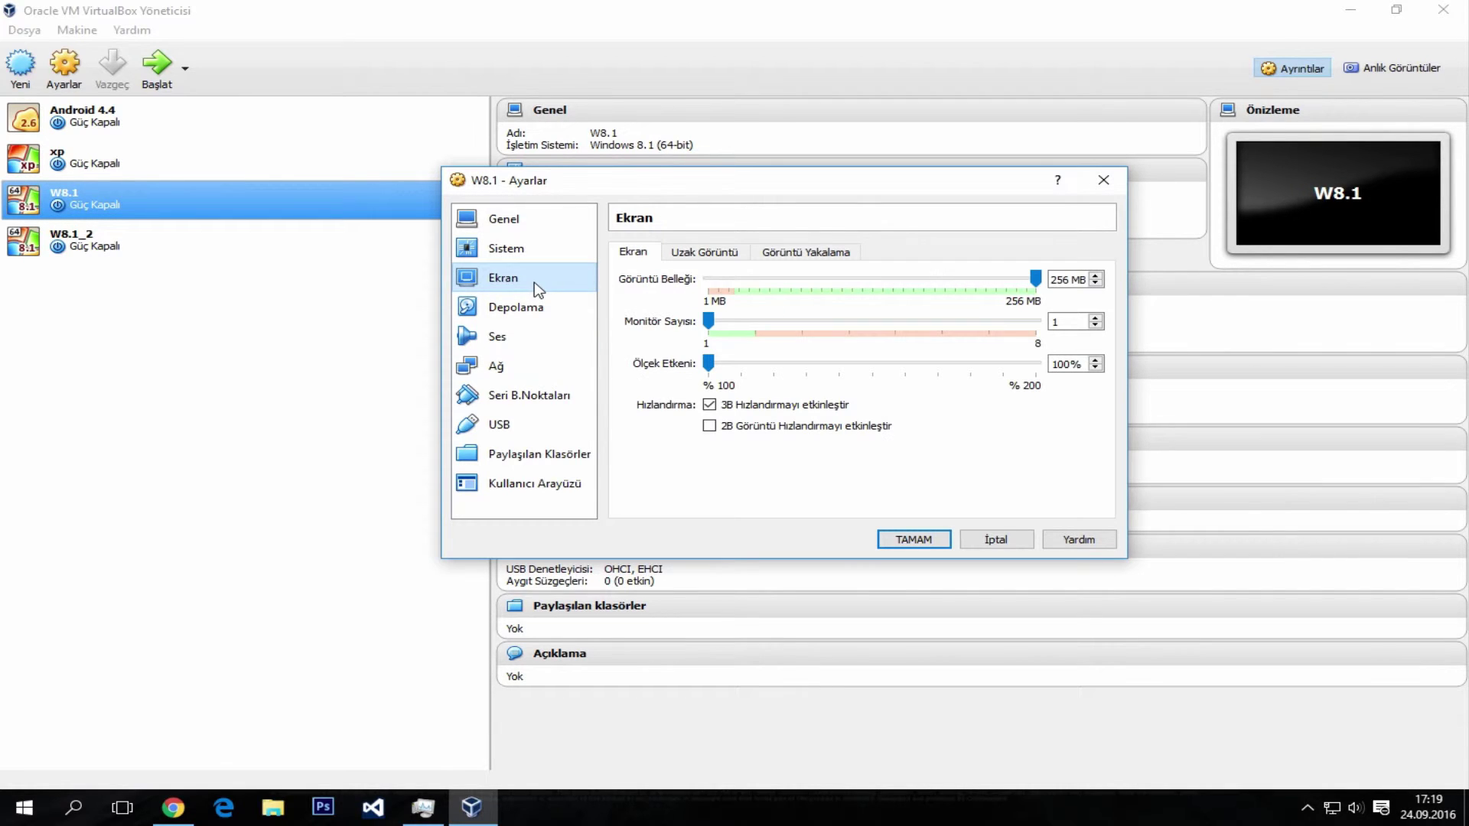
{"action": "left_click", "coordinate": [1039, 279]}
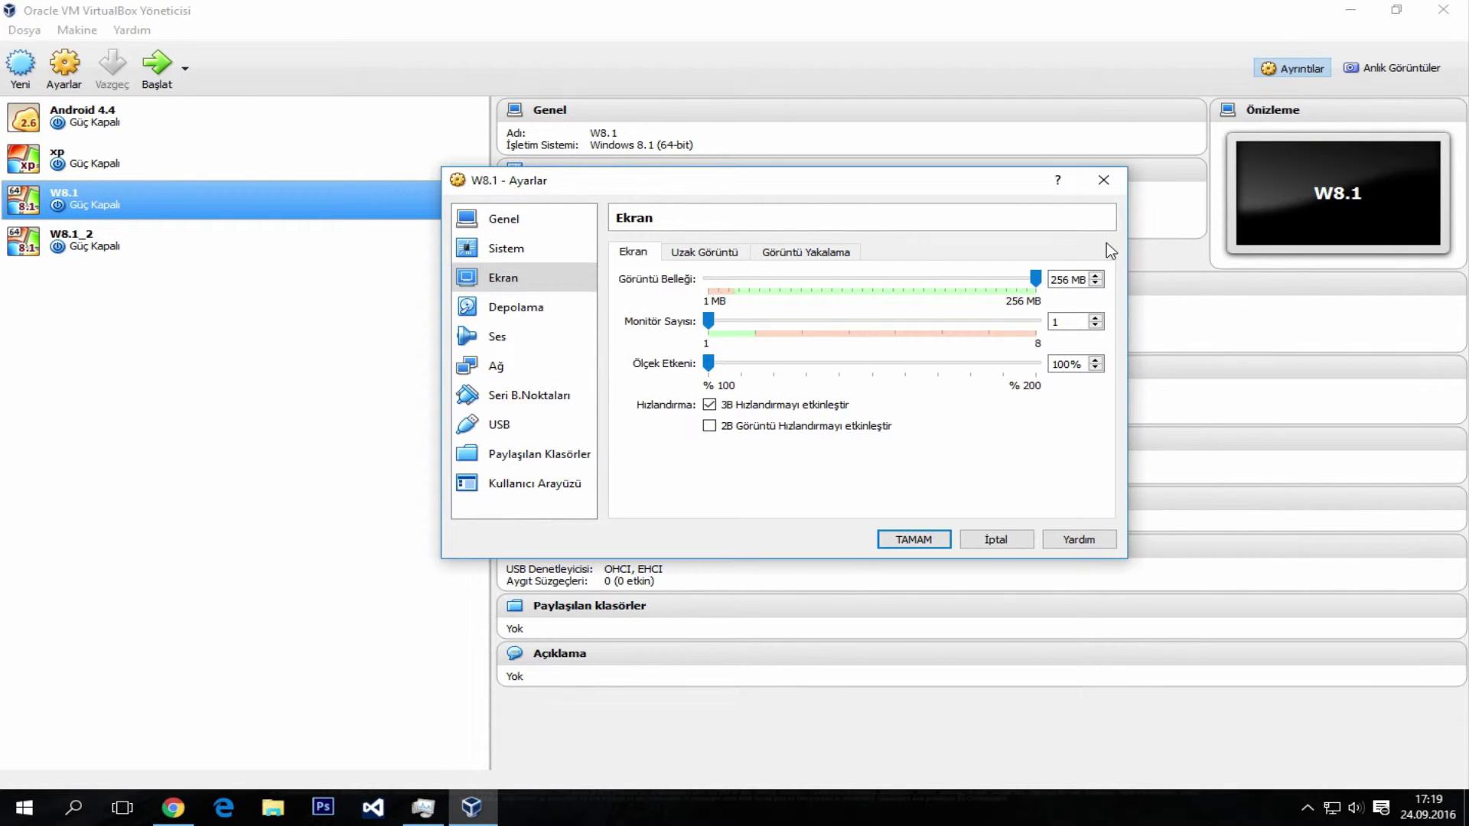
{"action": "left_click_drag", "start_coordinate": [1067, 279], "coordinate": [1050, 279]}
{"action": "left_click", "coordinate": [810, 407]}
{"action": "left_click", "coordinate": [809, 407]}
{"action": "left_click", "coordinate": [788, 408]}
{"action": "left_click", "coordinate": [789, 411]}
{"action": "left_click", "coordinate": [788, 413]}
{"action": "left_click_drag", "start_coordinate": [1035, 280], "coordinate": [1140, 288]}
{"action": "left_click", "coordinate": [825, 413]}
{"action": "left_click", "coordinate": [817, 413]}
{"action": "left_click", "coordinate": [1007, 539]}
Open the settings of the W8.1_2 machine and look through its display, storage and system sections.
{"action": "left_click", "coordinate": [164, 253]}
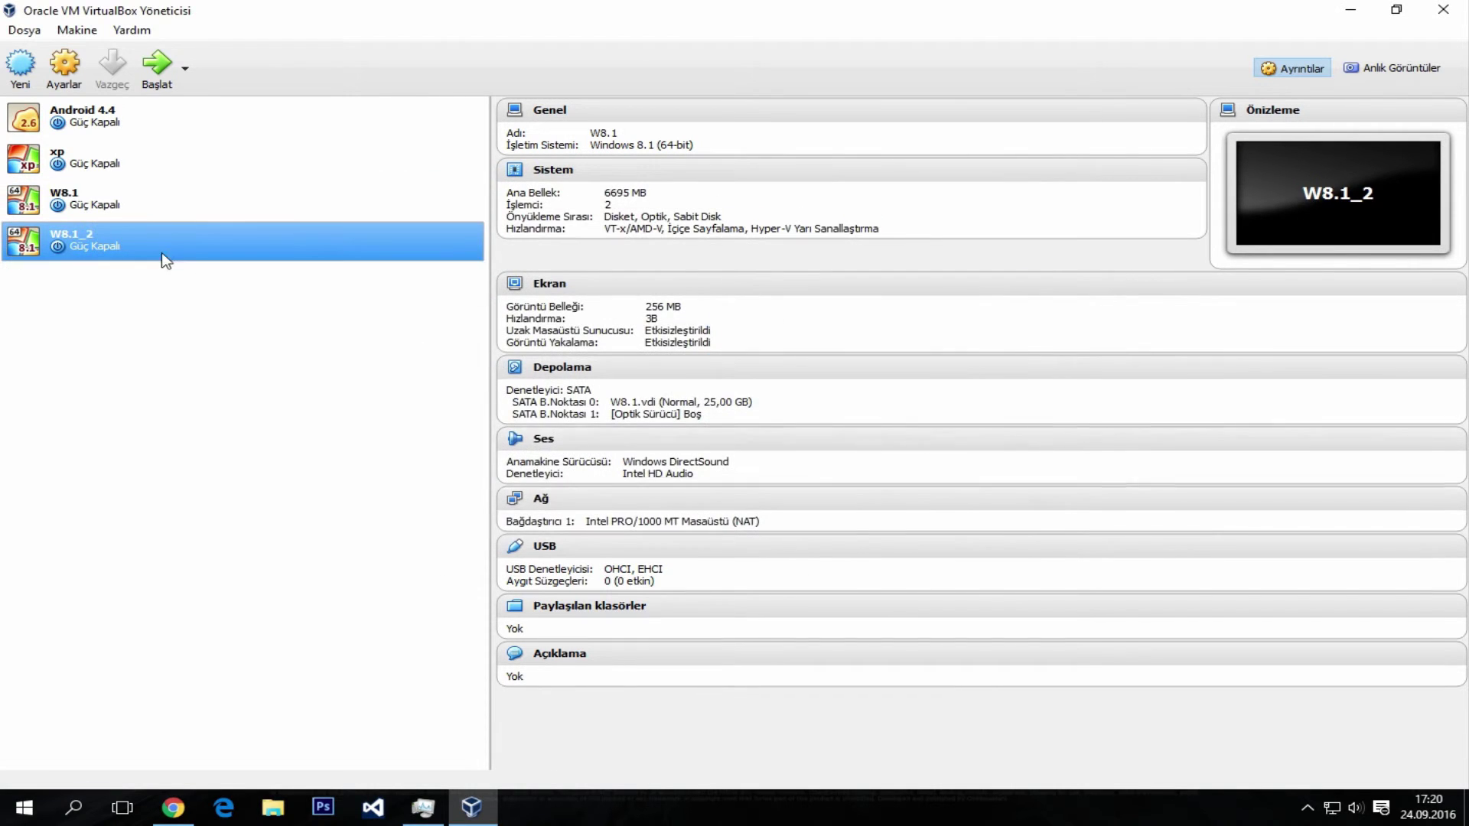
{"action": "left_click", "coordinate": [64, 67]}
{"action": "left_click", "coordinate": [455, 280]}
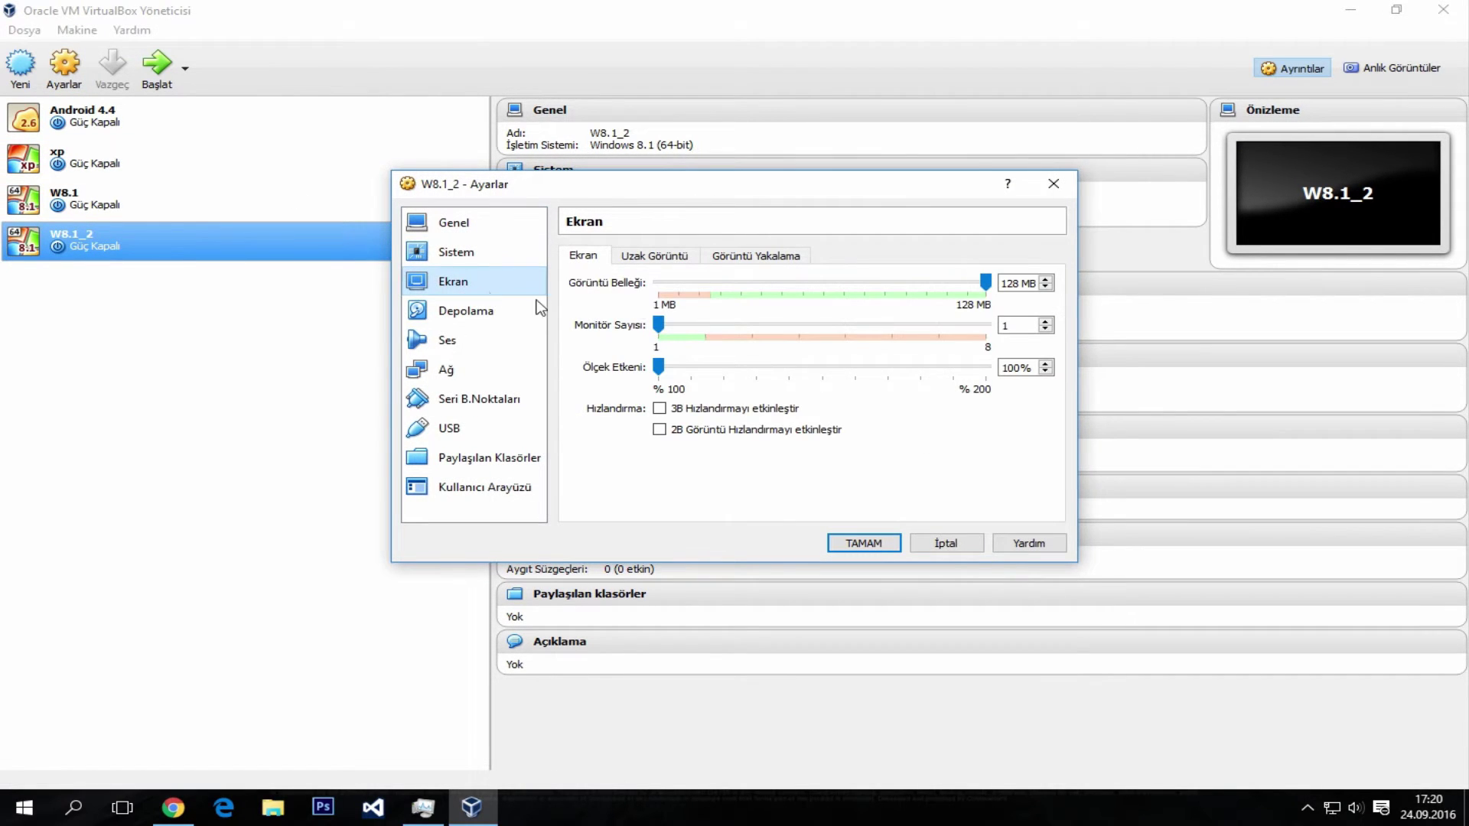
{"action": "left_click", "coordinate": [468, 314]}
{"action": "left_click", "coordinate": [456, 253]}
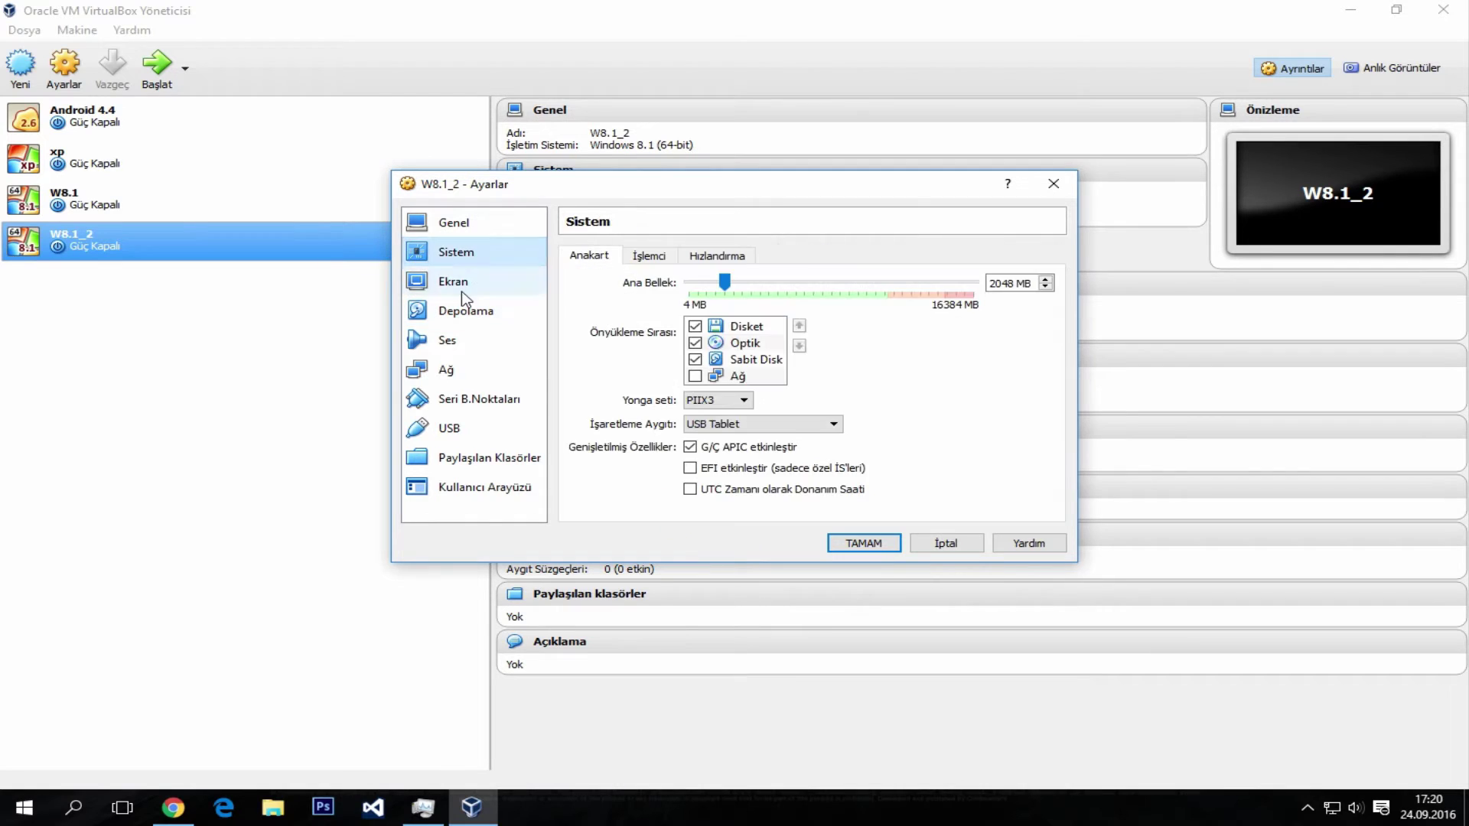
{"action": "left_click", "coordinate": [454, 281]}
{"action": "left_click", "coordinate": [736, 260]}
{"action": "left_click", "coordinate": [575, 257]}
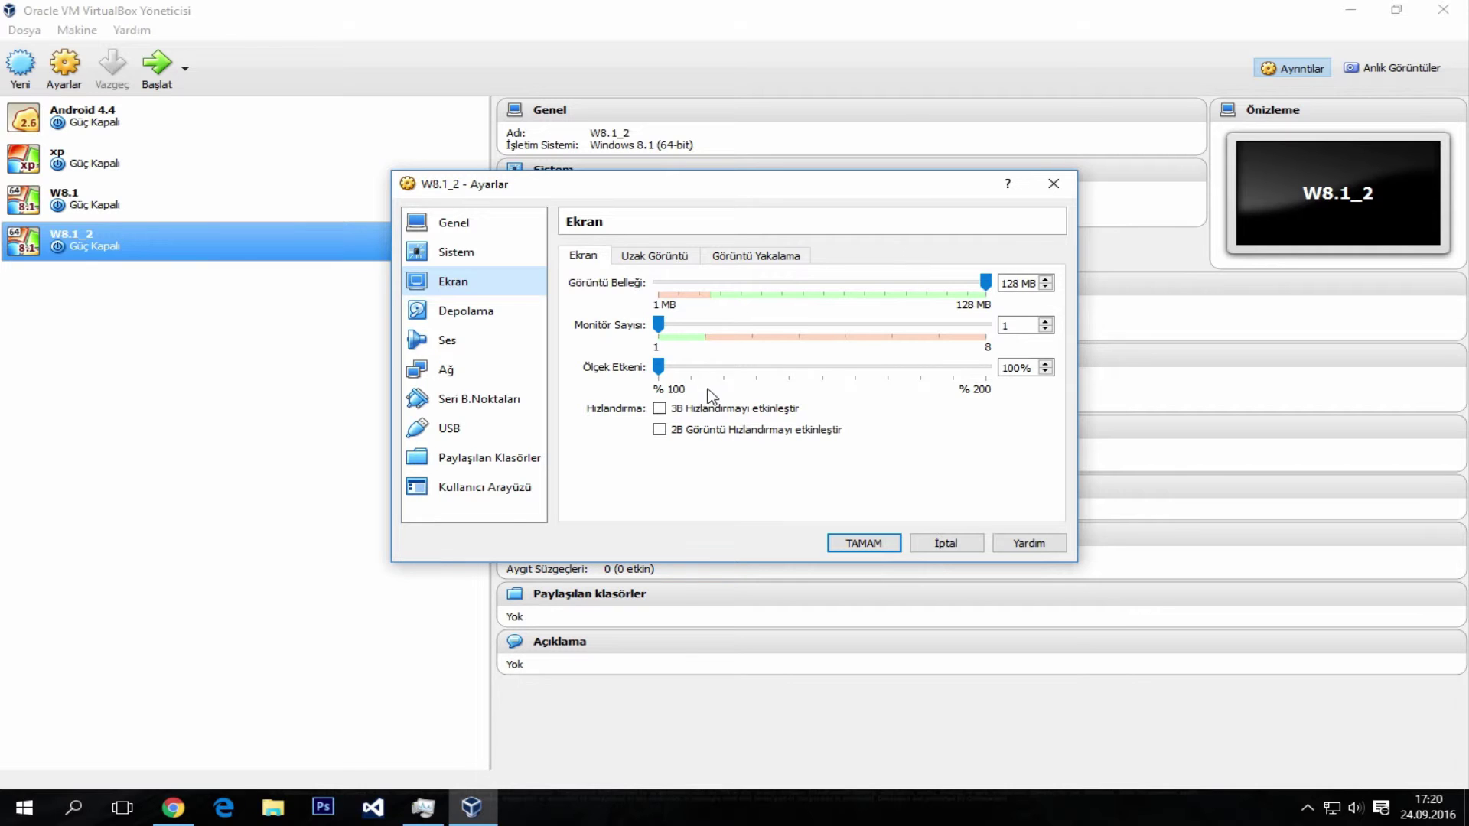
Enable 3D acceleration for the W8.1_2 machine and set its video memory to 256 MB.
{"action": "left_click", "coordinate": [685, 410]}
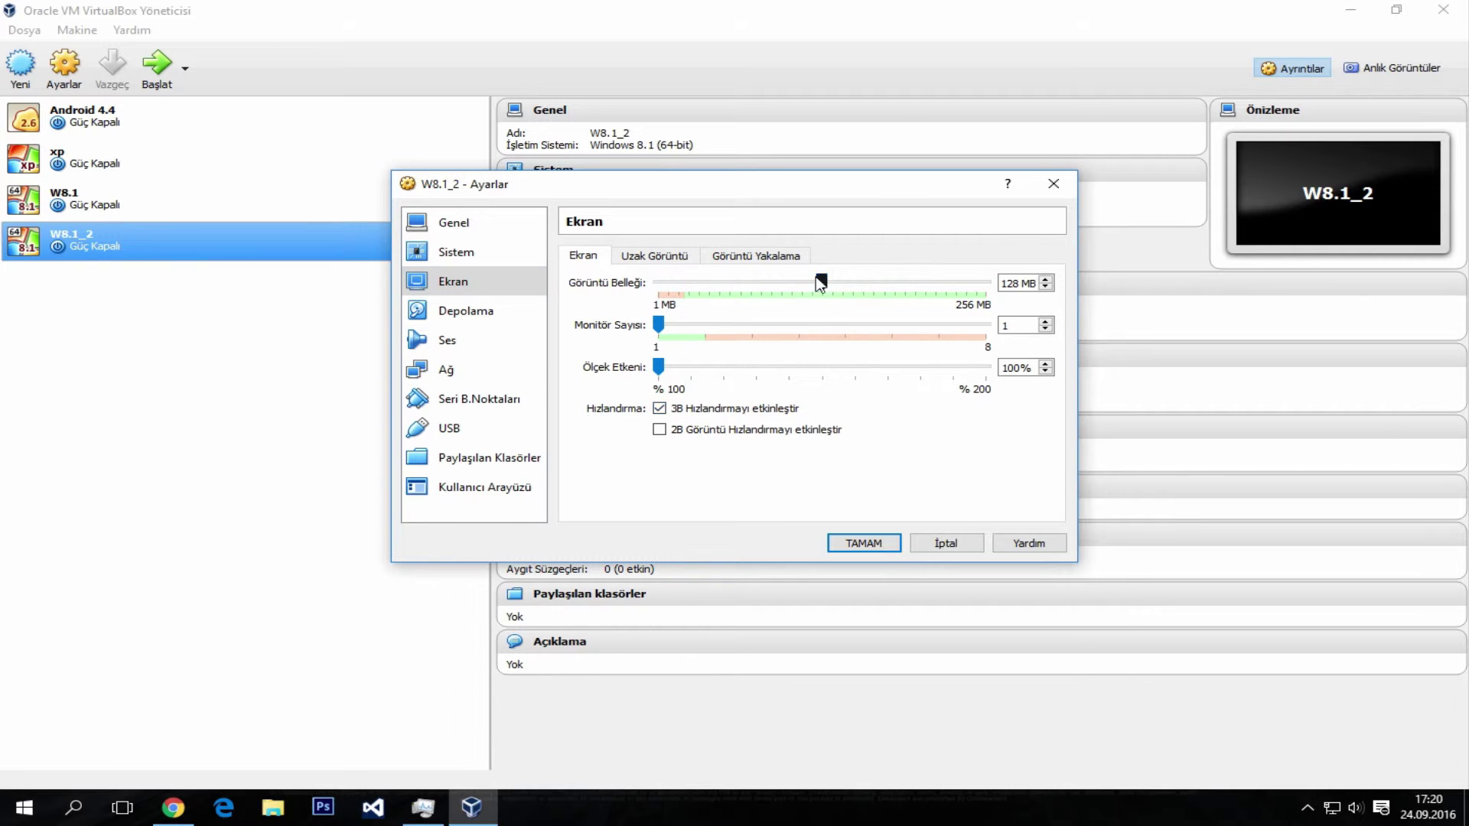
{"action": "left_click_drag", "start_coordinate": [823, 283], "coordinate": [985, 283]}
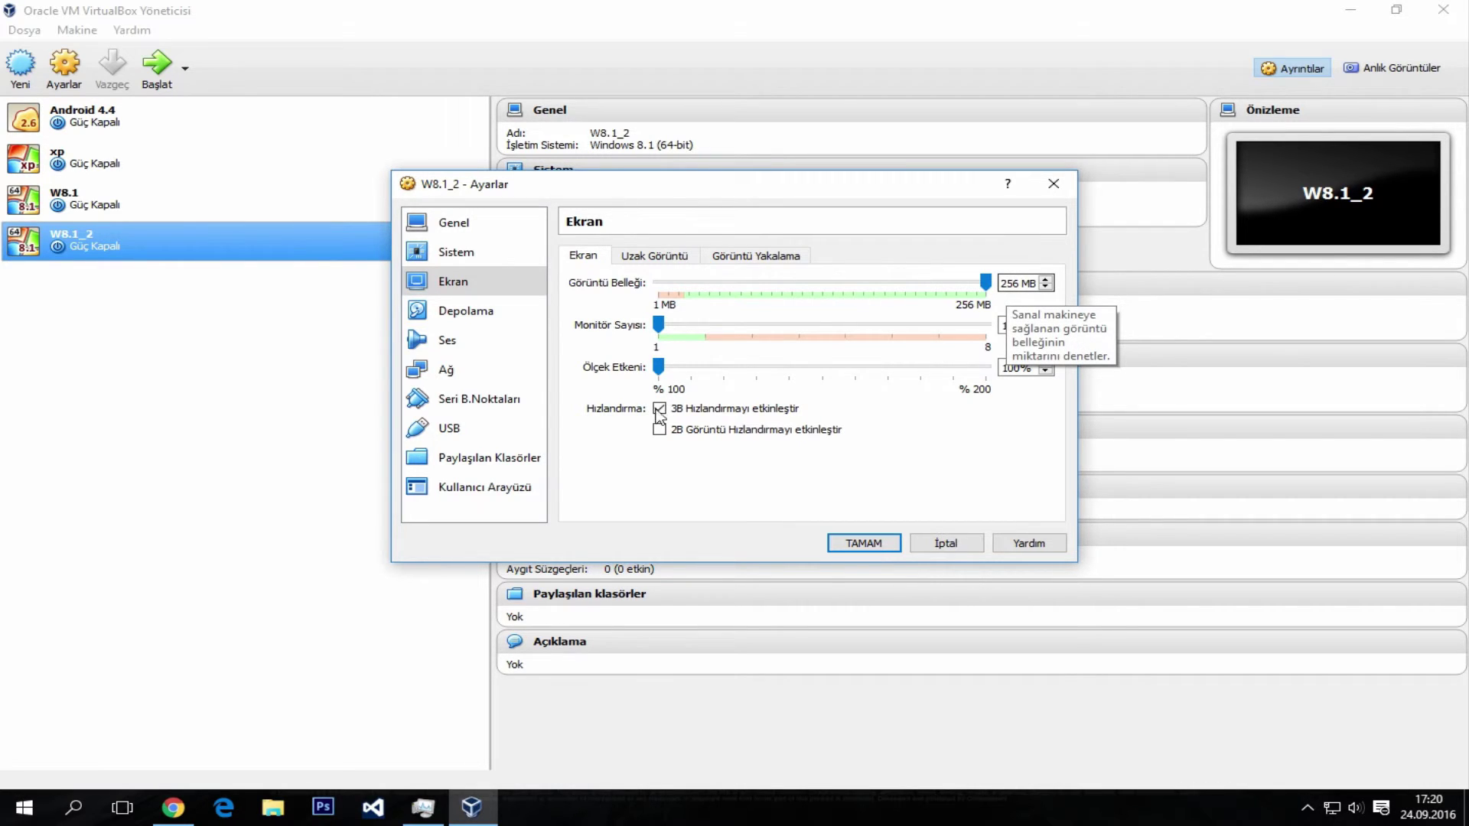
{"action": "left_click", "coordinate": [723, 411]}
{"action": "left_click", "coordinate": [723, 412]}
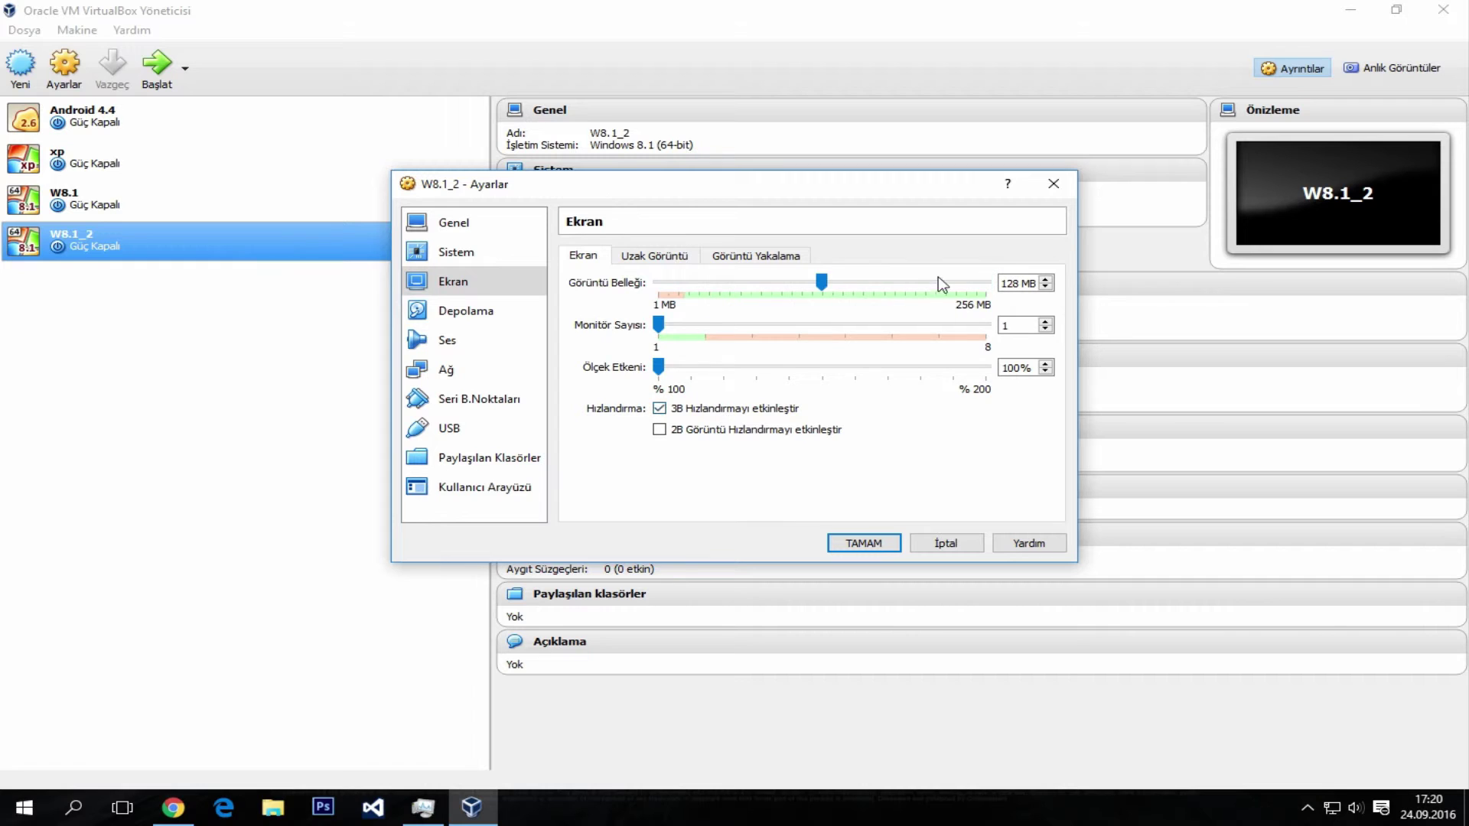
{"action": "left_click_drag", "start_coordinate": [820, 283], "coordinate": [1010, 282]}
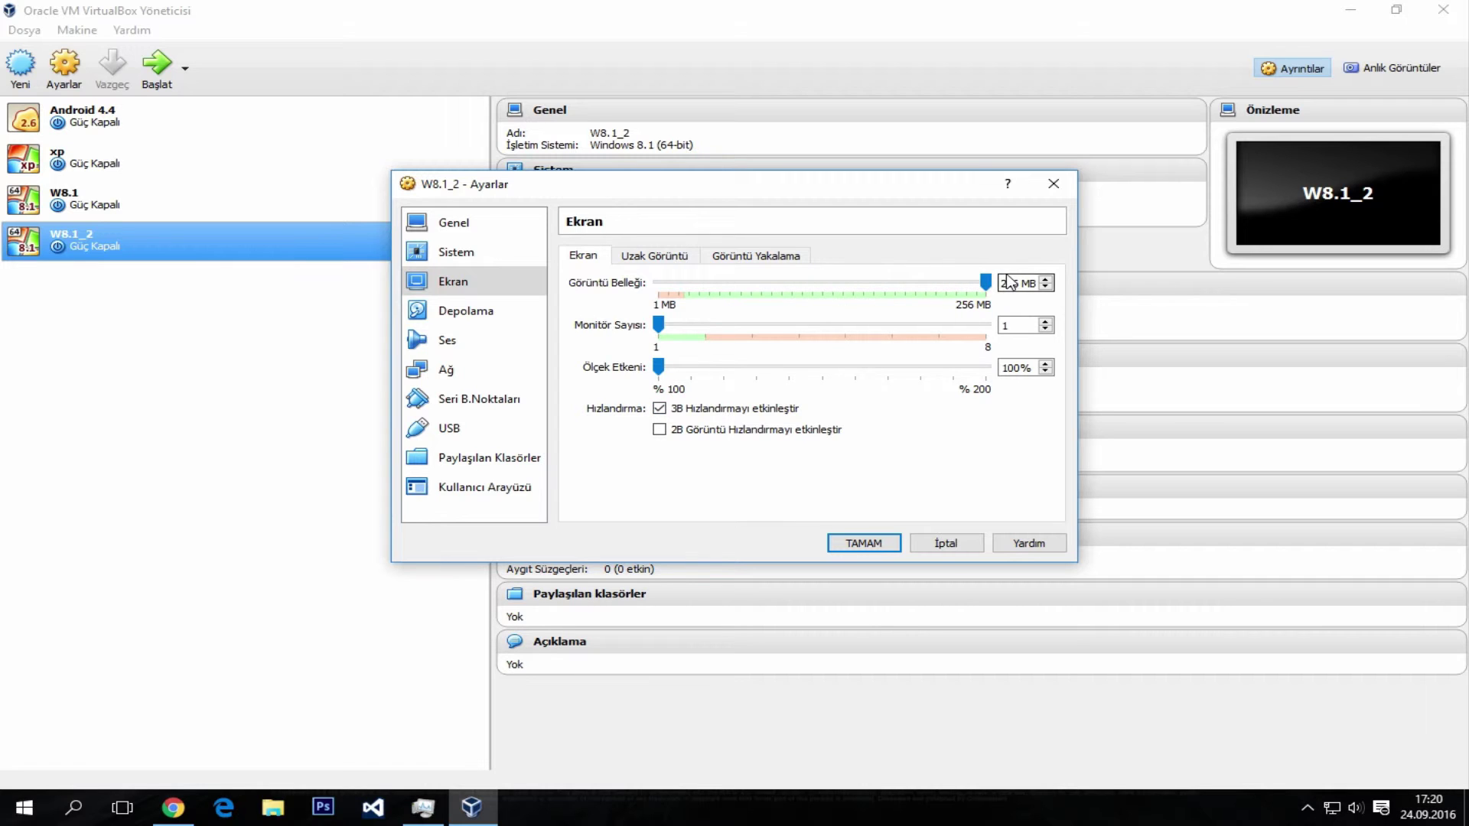
Remove the Windows 8.1 installation disk image from the W8.1_2 machine's optical drive.
{"action": "left_click", "coordinate": [443, 314]}
{"action": "left_click", "coordinate": [677, 318]}
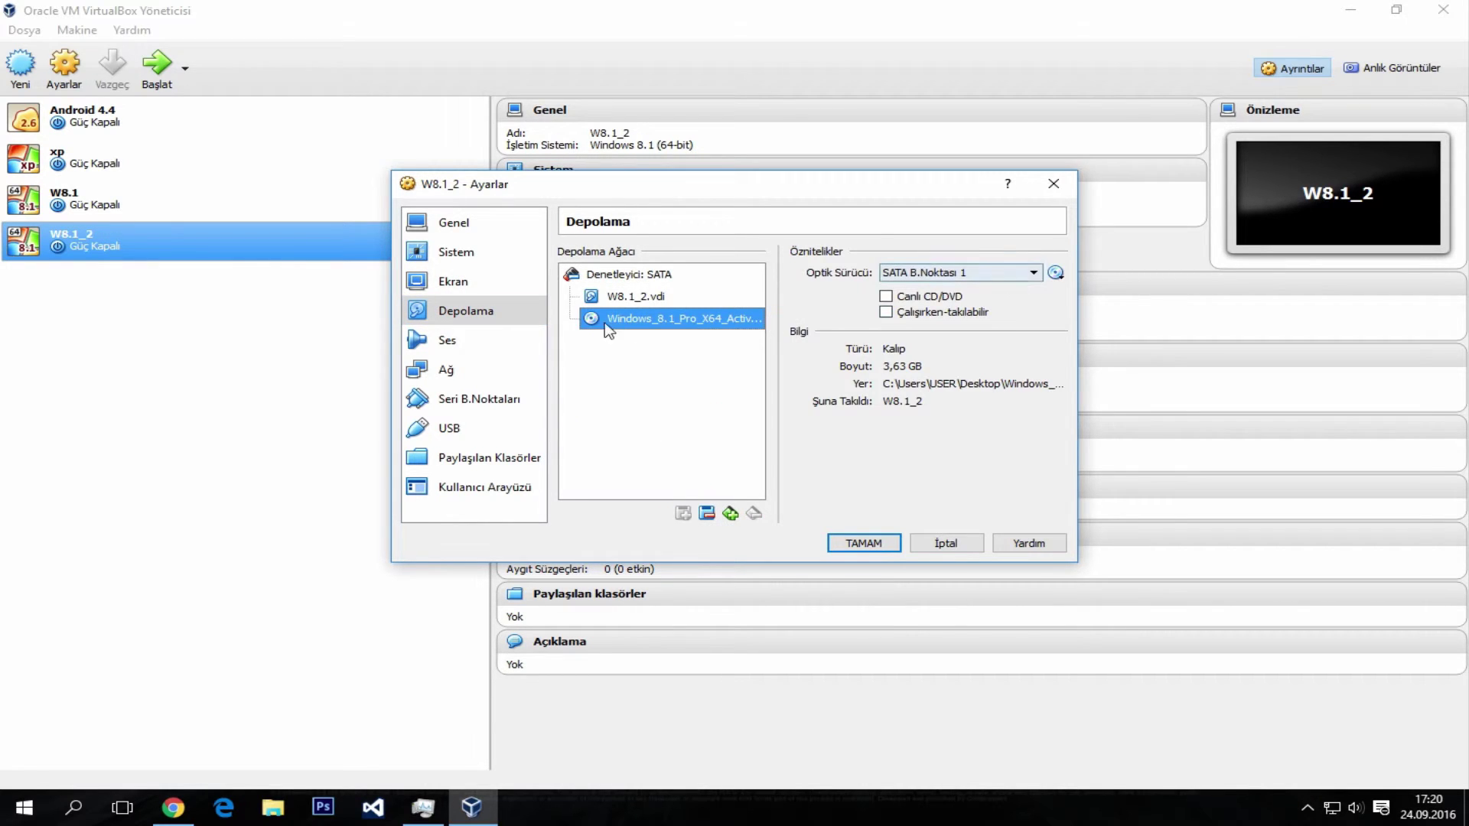
{"action": "left_click", "coordinate": [1056, 273]}
{"action": "left_click", "coordinate": [1124, 445]}
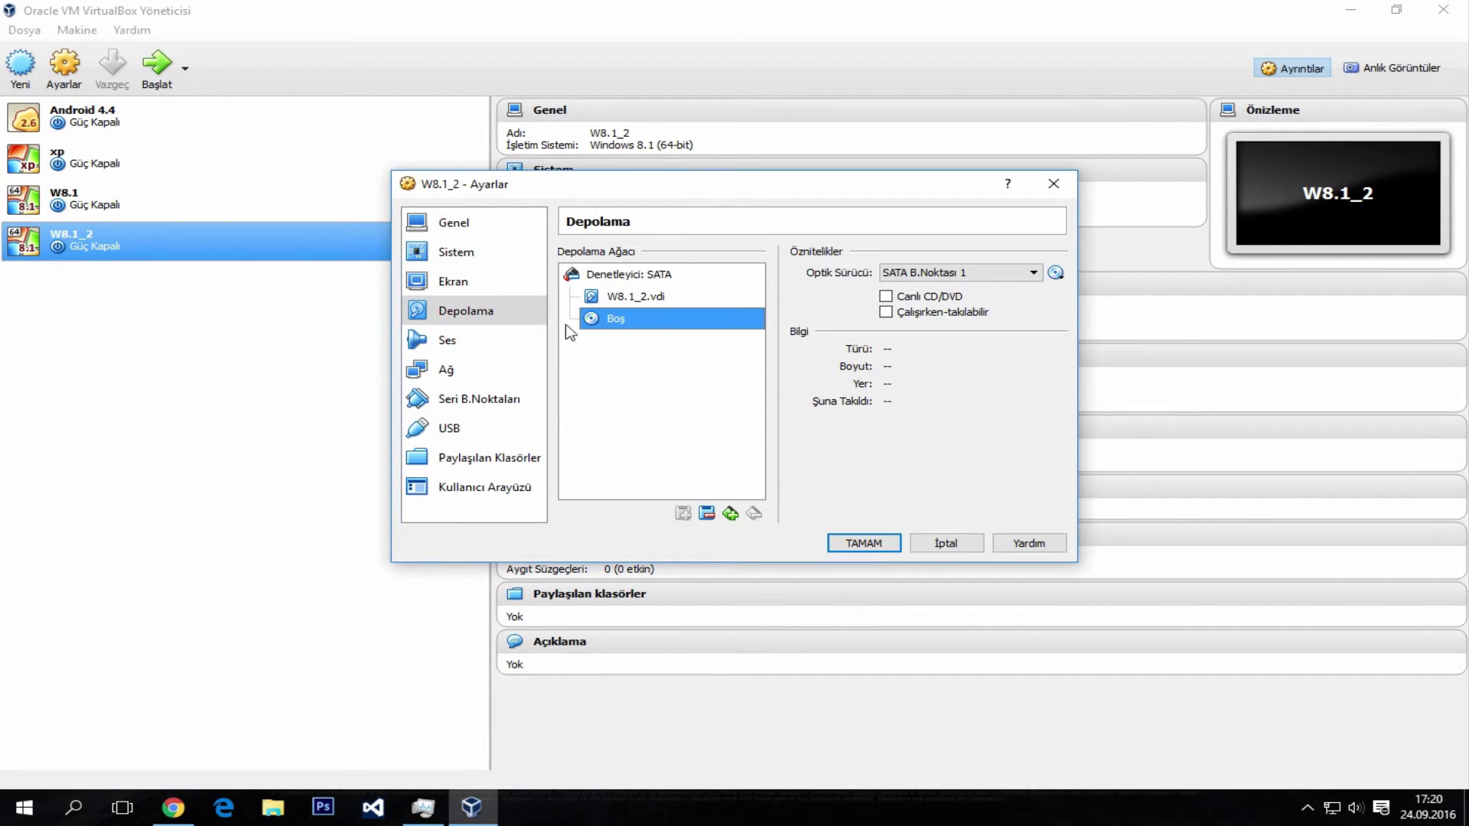
Review the audio, network, serial port and USB settings of the W8.1_2 machine and save its settings.
{"action": "left_click", "coordinate": [502, 335]}
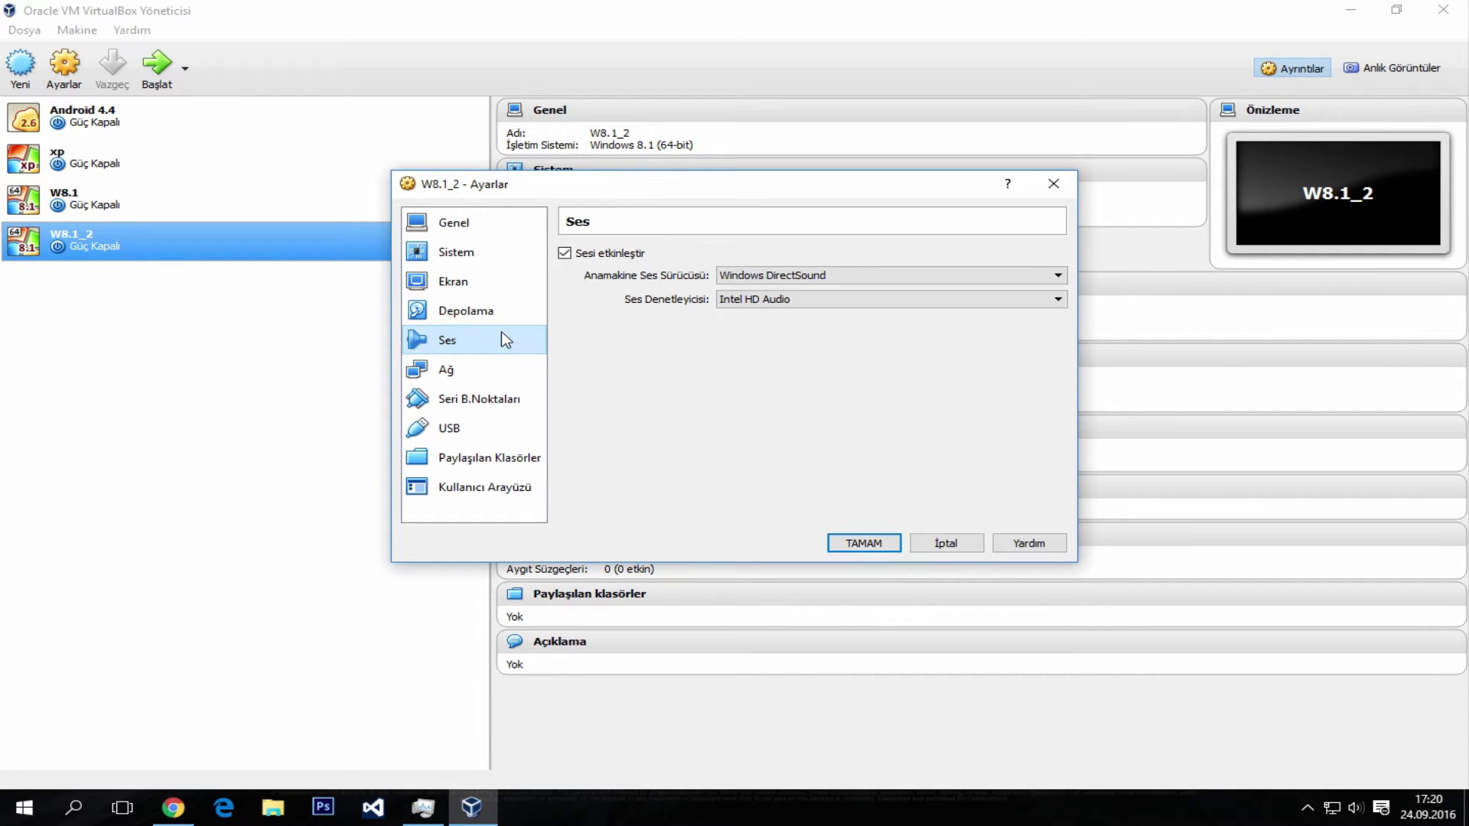
{"action": "left_click", "coordinate": [446, 370]}
{"action": "left_click", "coordinate": [450, 398]}
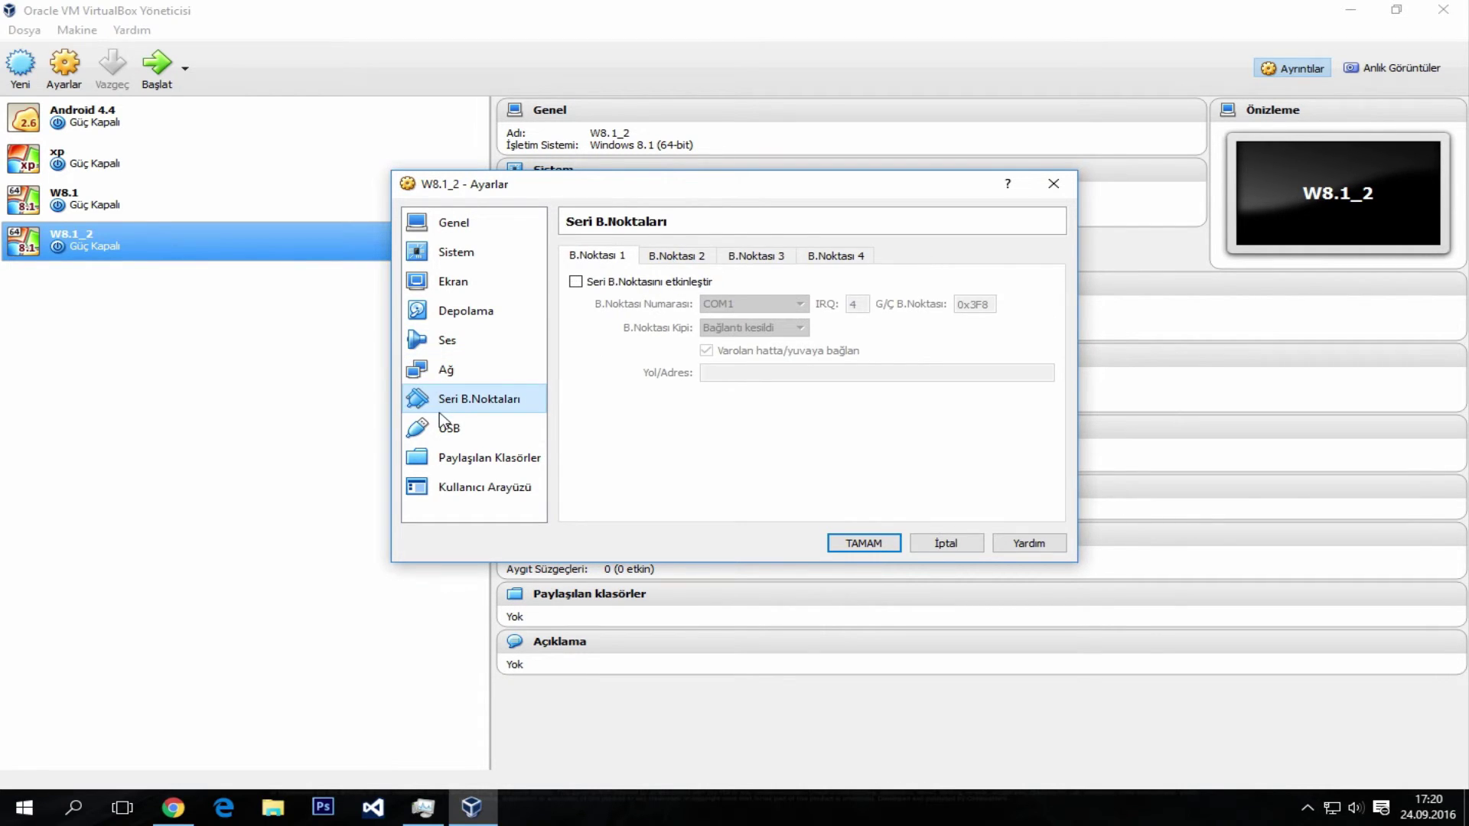
{"action": "left_click", "coordinate": [453, 430]}
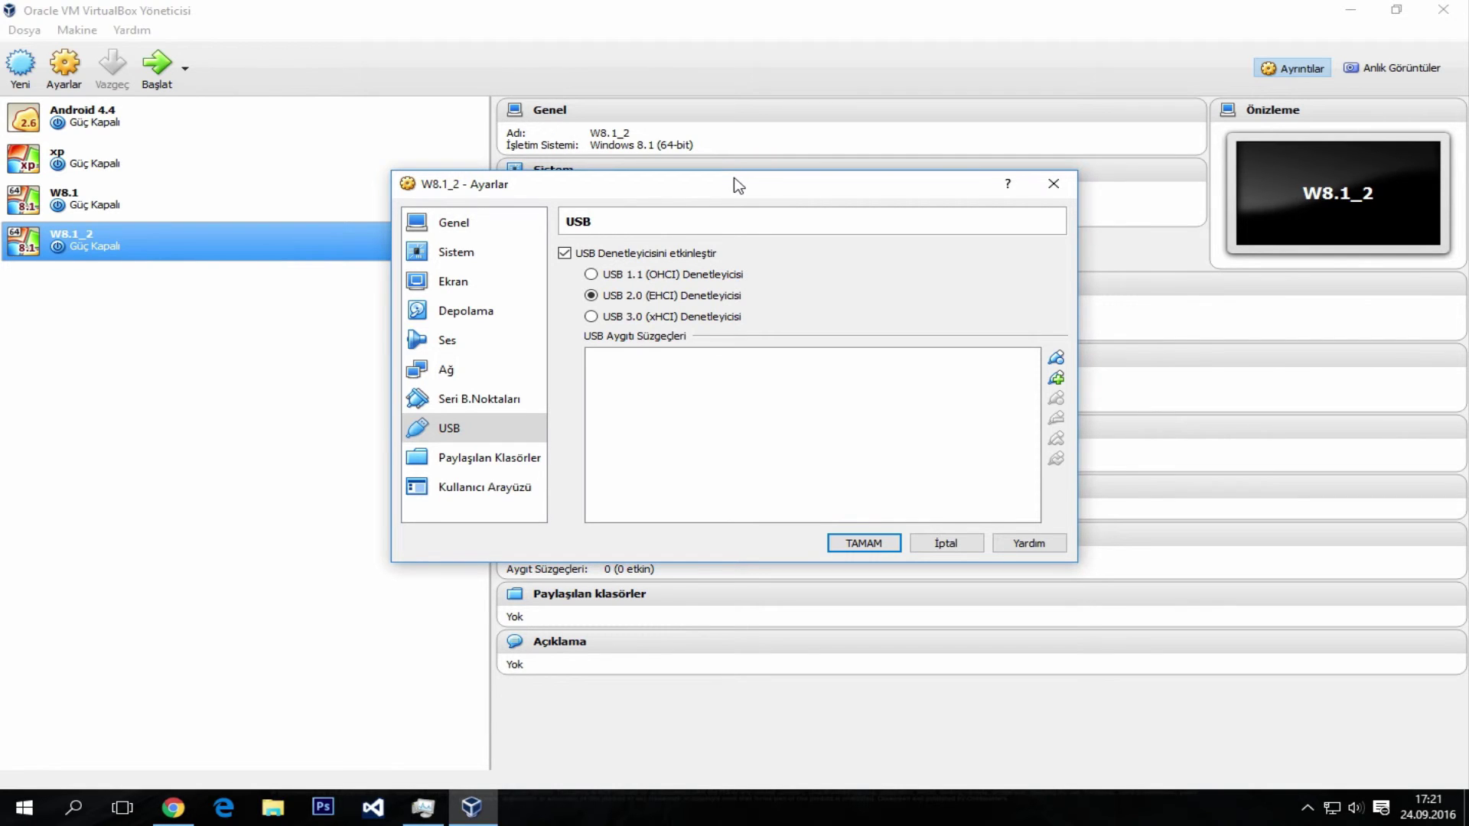
{"action": "left_click", "coordinate": [851, 537]}
Look through the USB, shared folders and user interface settings of the W8.1 machine.
{"action": "left_click", "coordinate": [148, 201]}
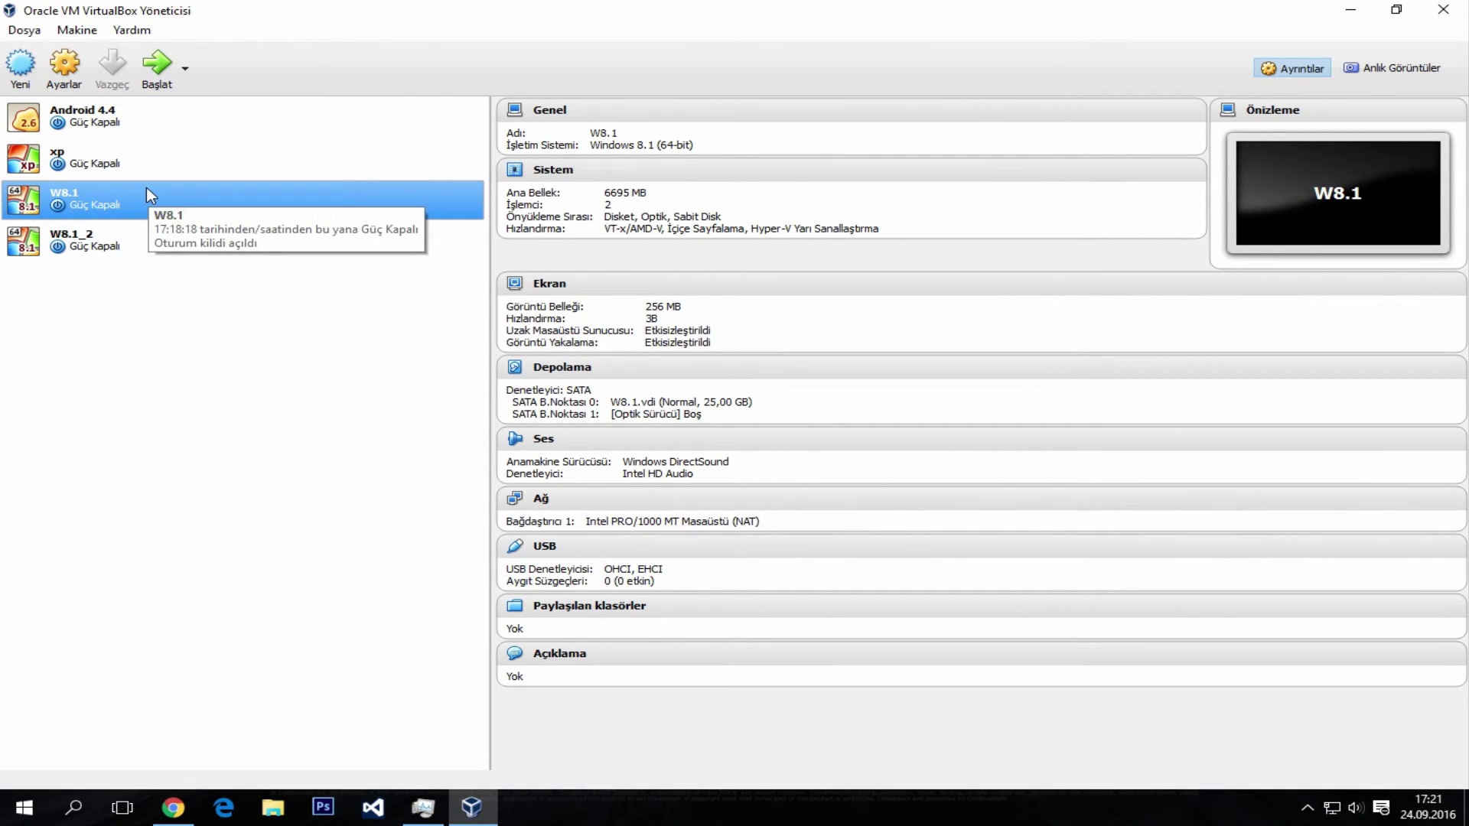
{"action": "left_click", "coordinate": [67, 86]}
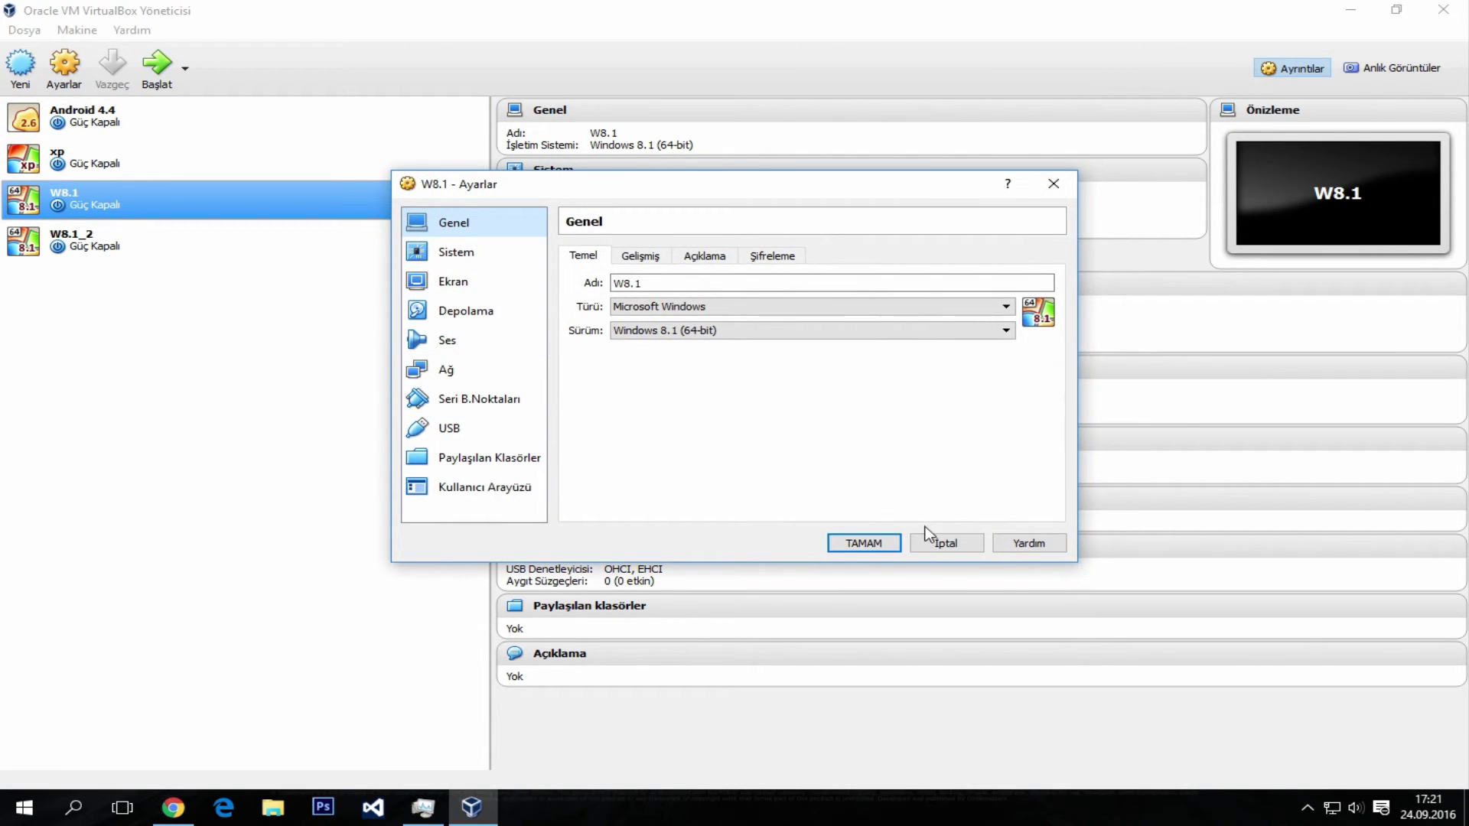
{"action": "left_click", "coordinate": [928, 537]}
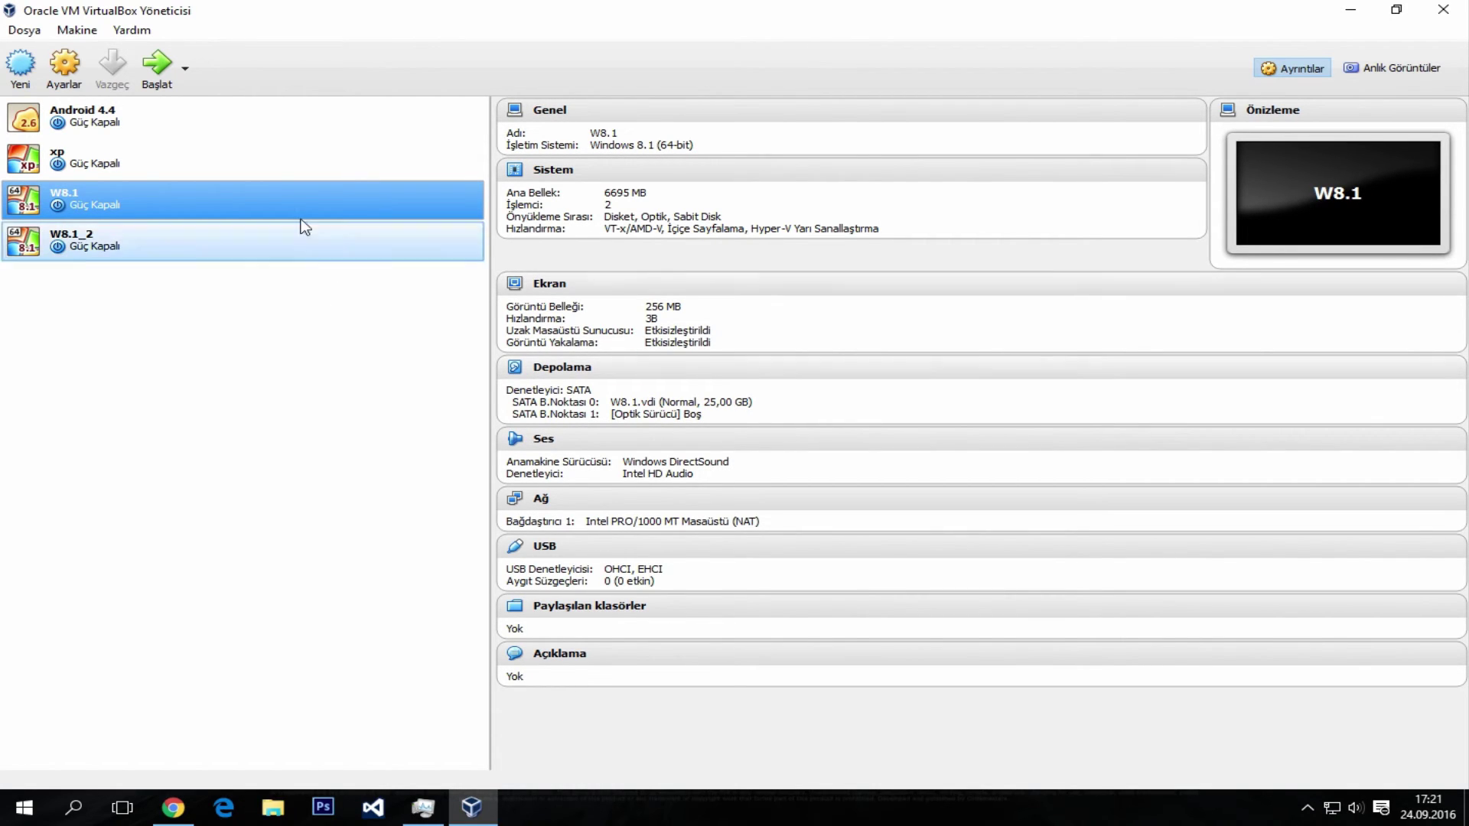
{"action": "left_click", "coordinate": [71, 82]}
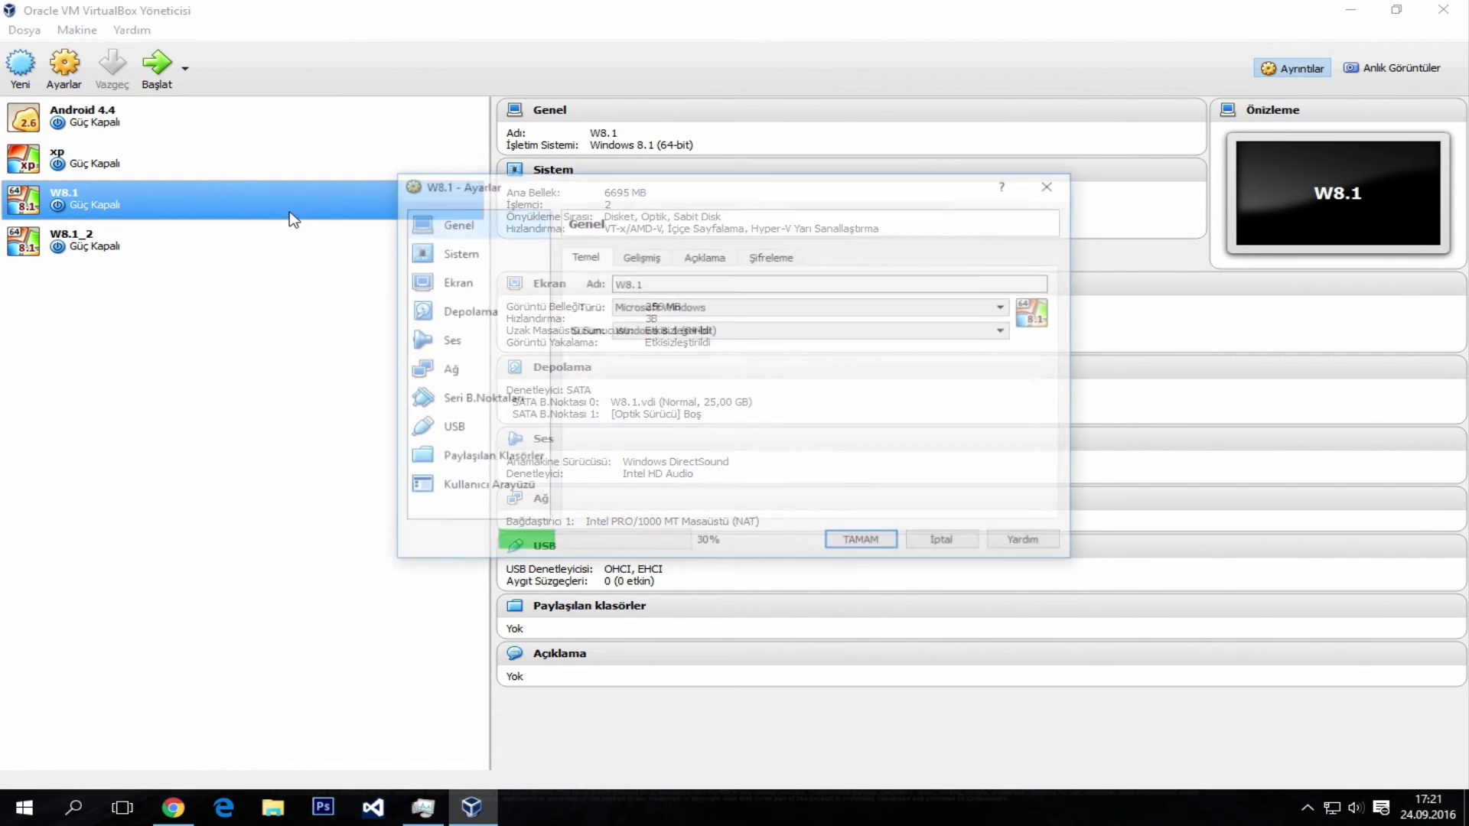
{"action": "left_click", "coordinate": [474, 430]}
{"action": "left_click", "coordinate": [486, 458]}
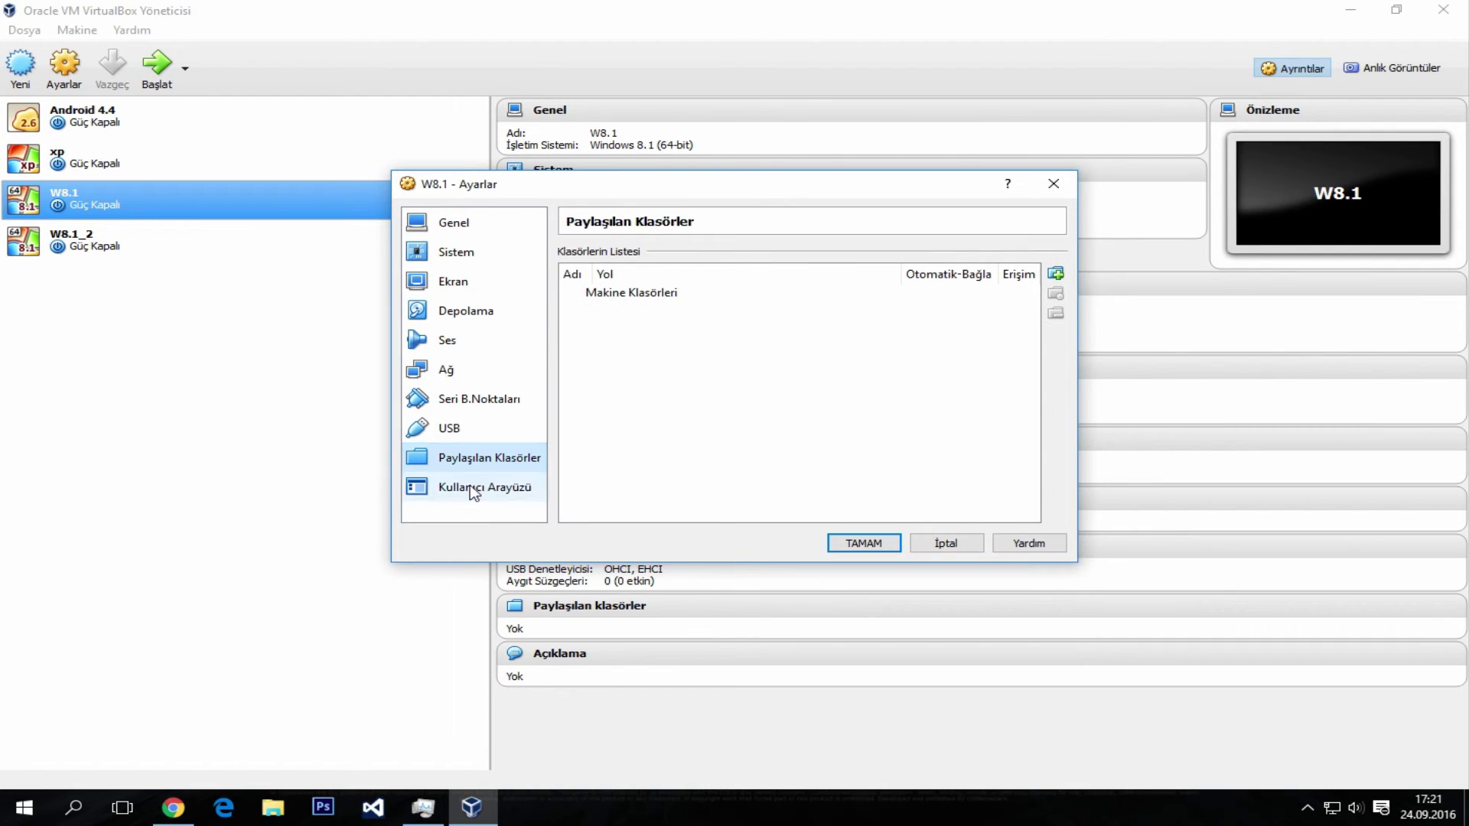
{"action": "left_click", "coordinate": [482, 489]}
{"action": "left_click", "coordinate": [866, 545]}
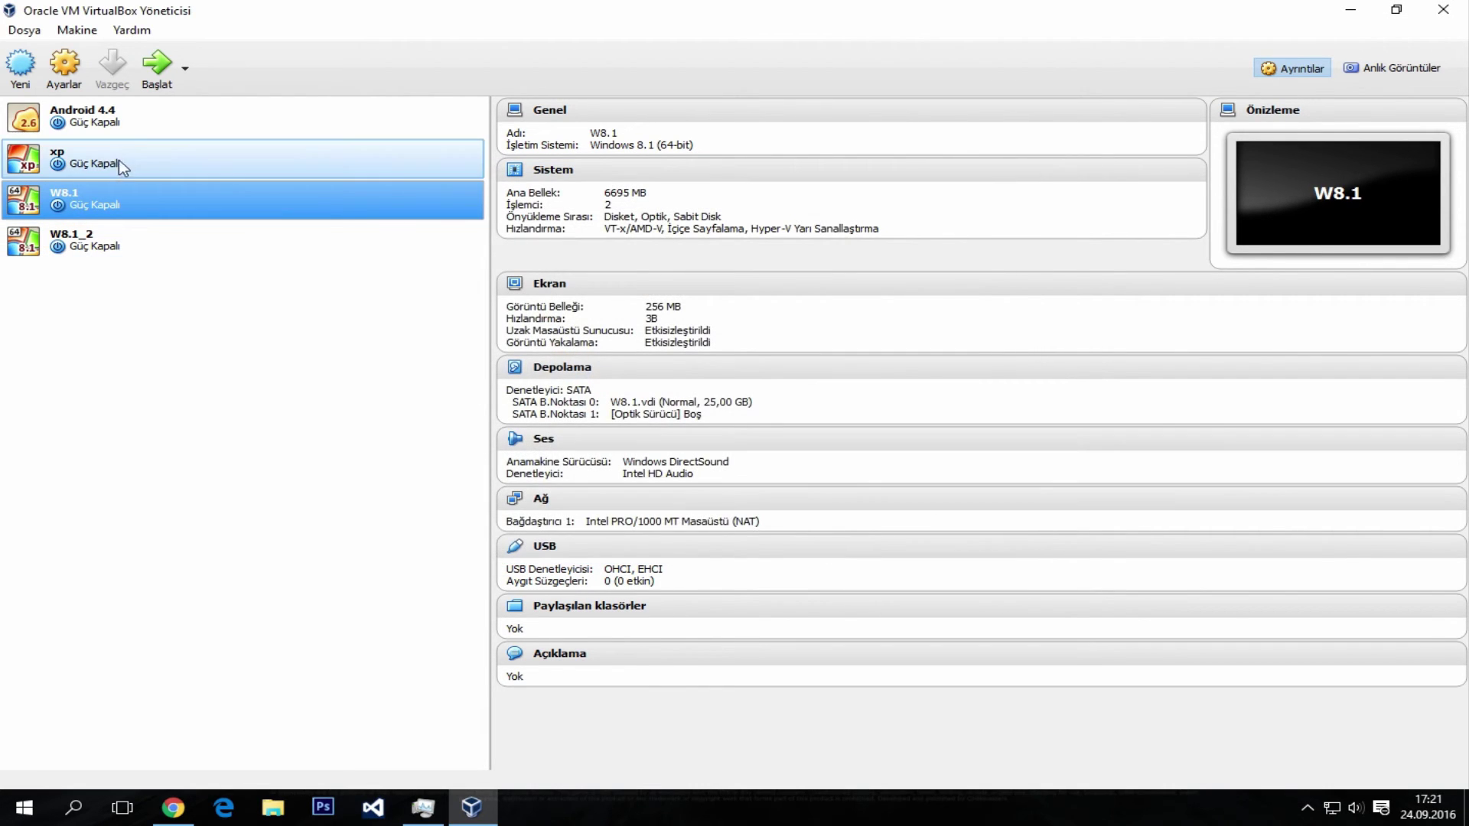
Start creating a virtual machine named asd with type Linux and version Other Linux (64-bit).
{"action": "left_click", "coordinate": [111, 127]}
{"action": "left_click", "coordinate": [20, 67]}
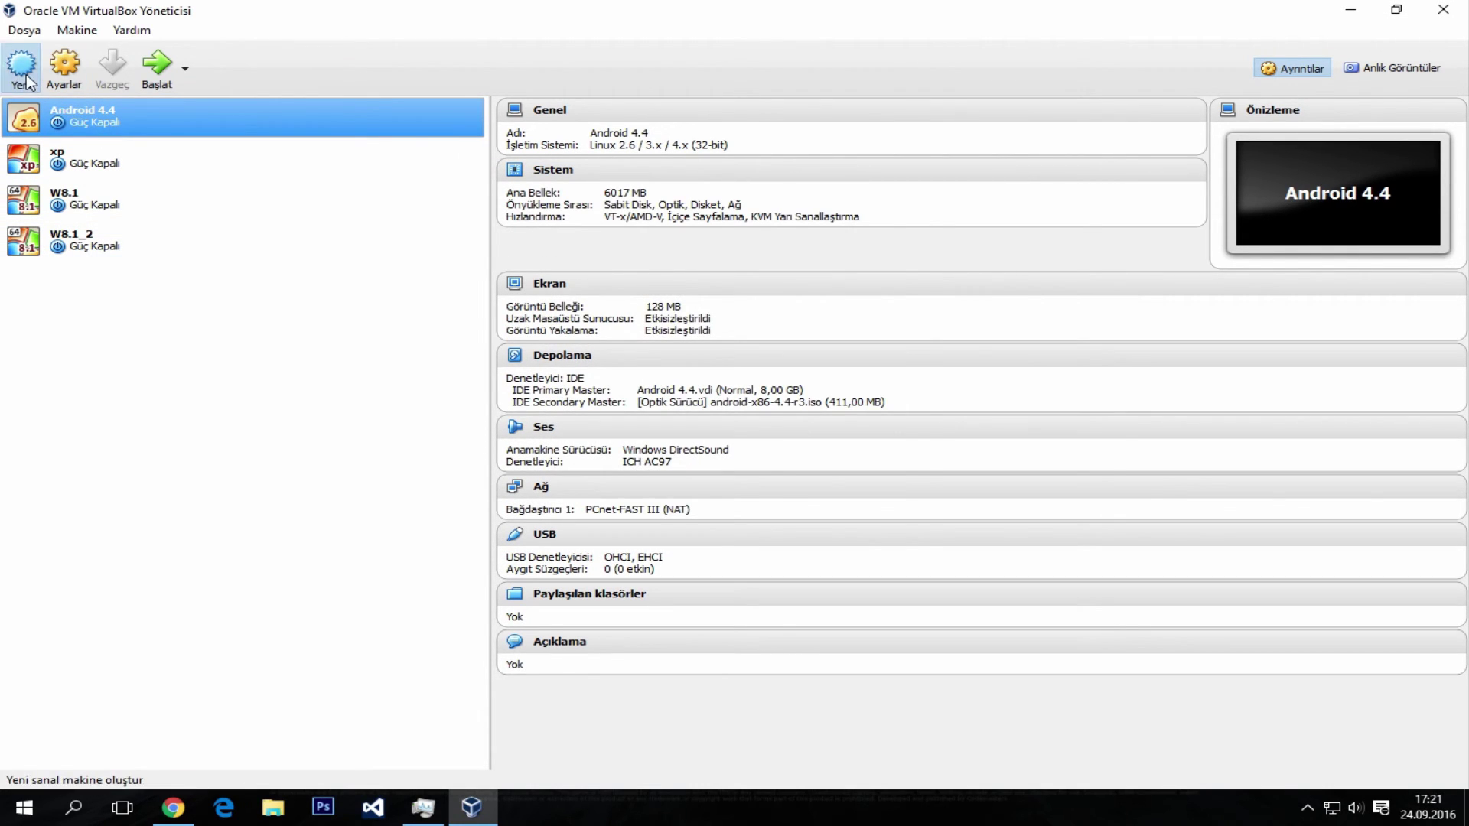
{"action": "left_click", "coordinate": [676, 386]}
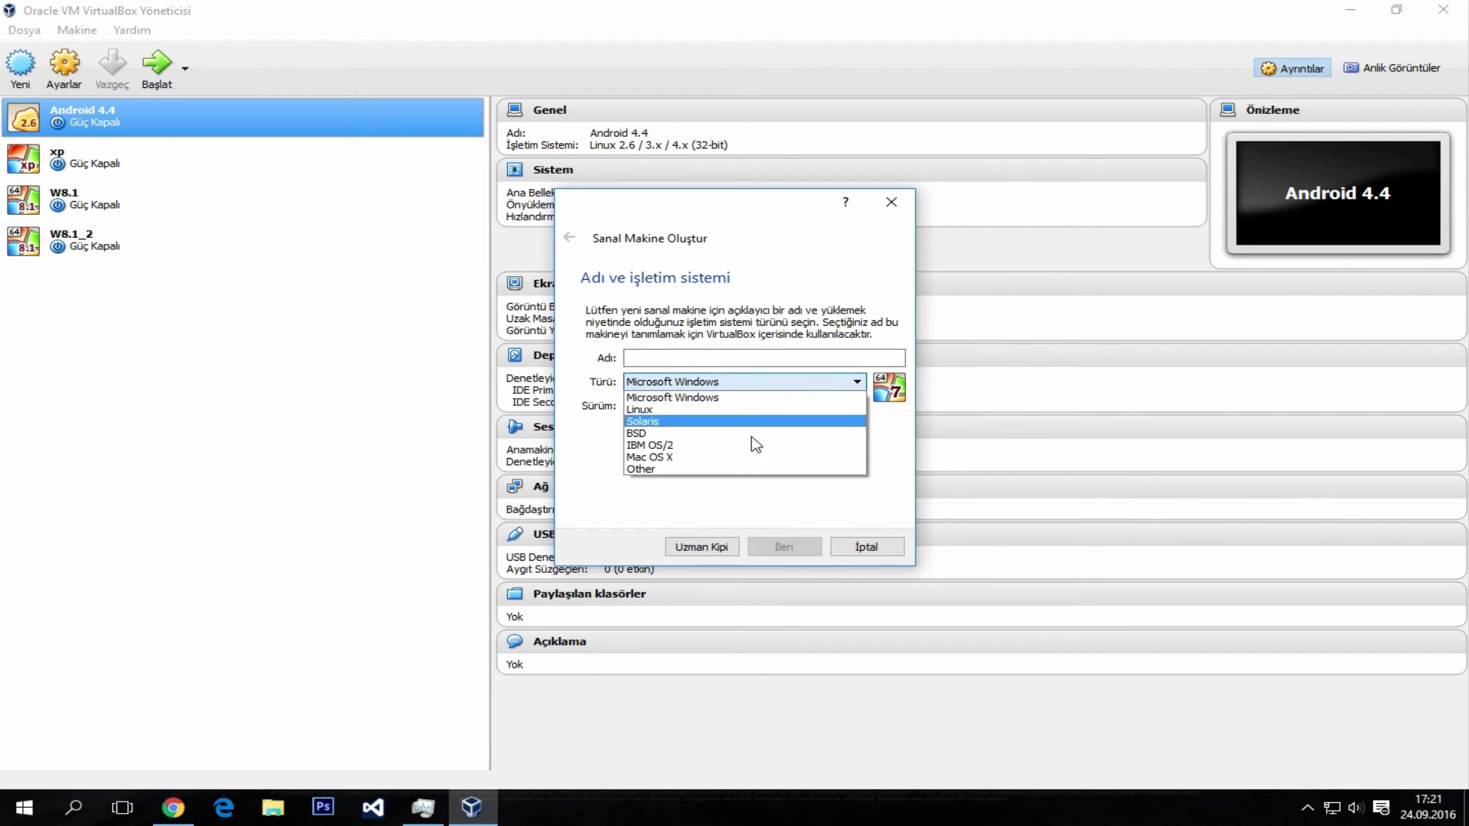
{"action": "left_click", "coordinate": [698, 409]}
{"action": "left_click", "coordinate": [699, 409]}
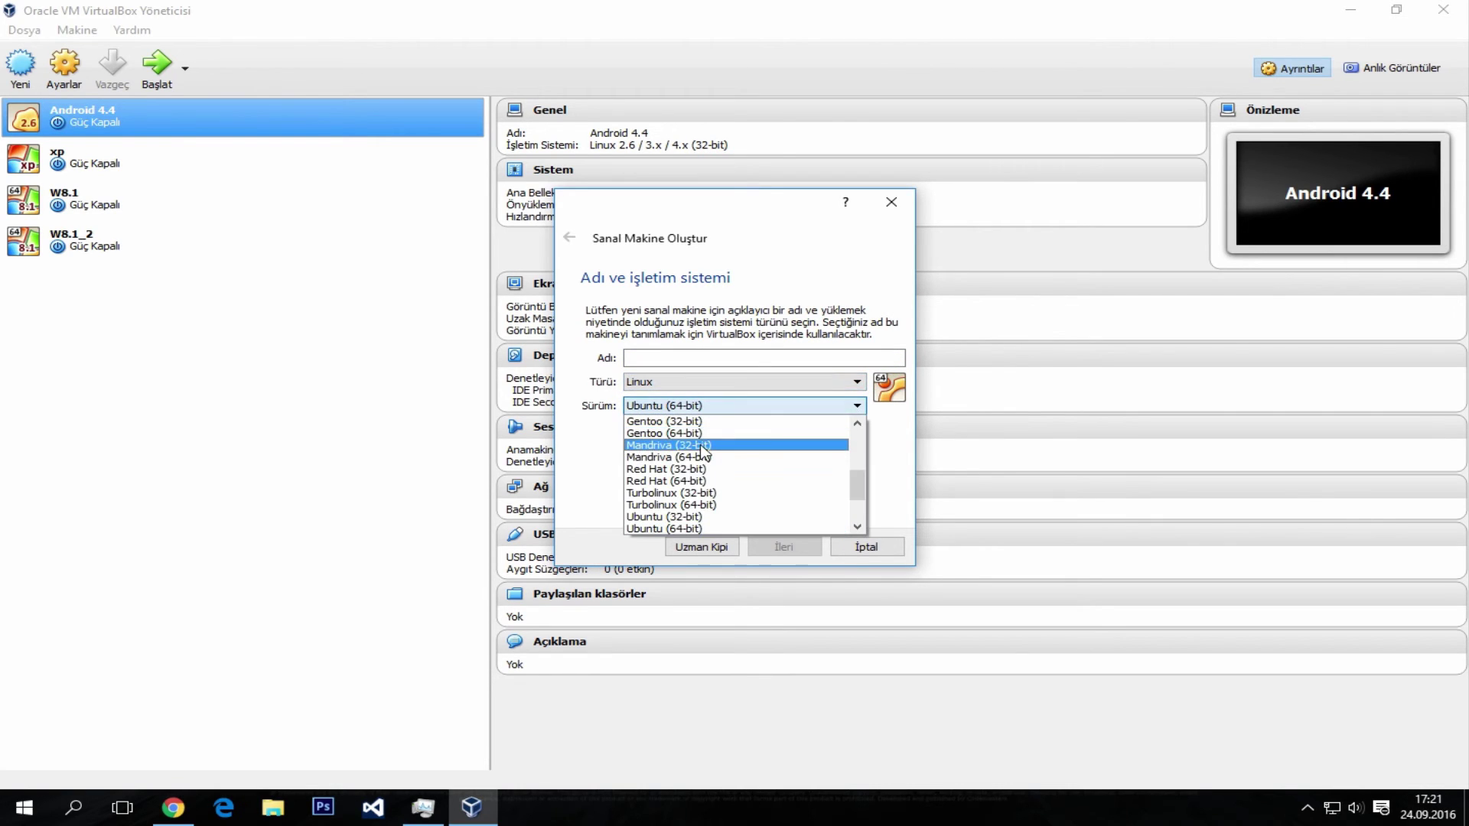
{"action": "scroll", "coordinate": [695, 451], "scroll_direction": "down", "scroll_amount": 2}
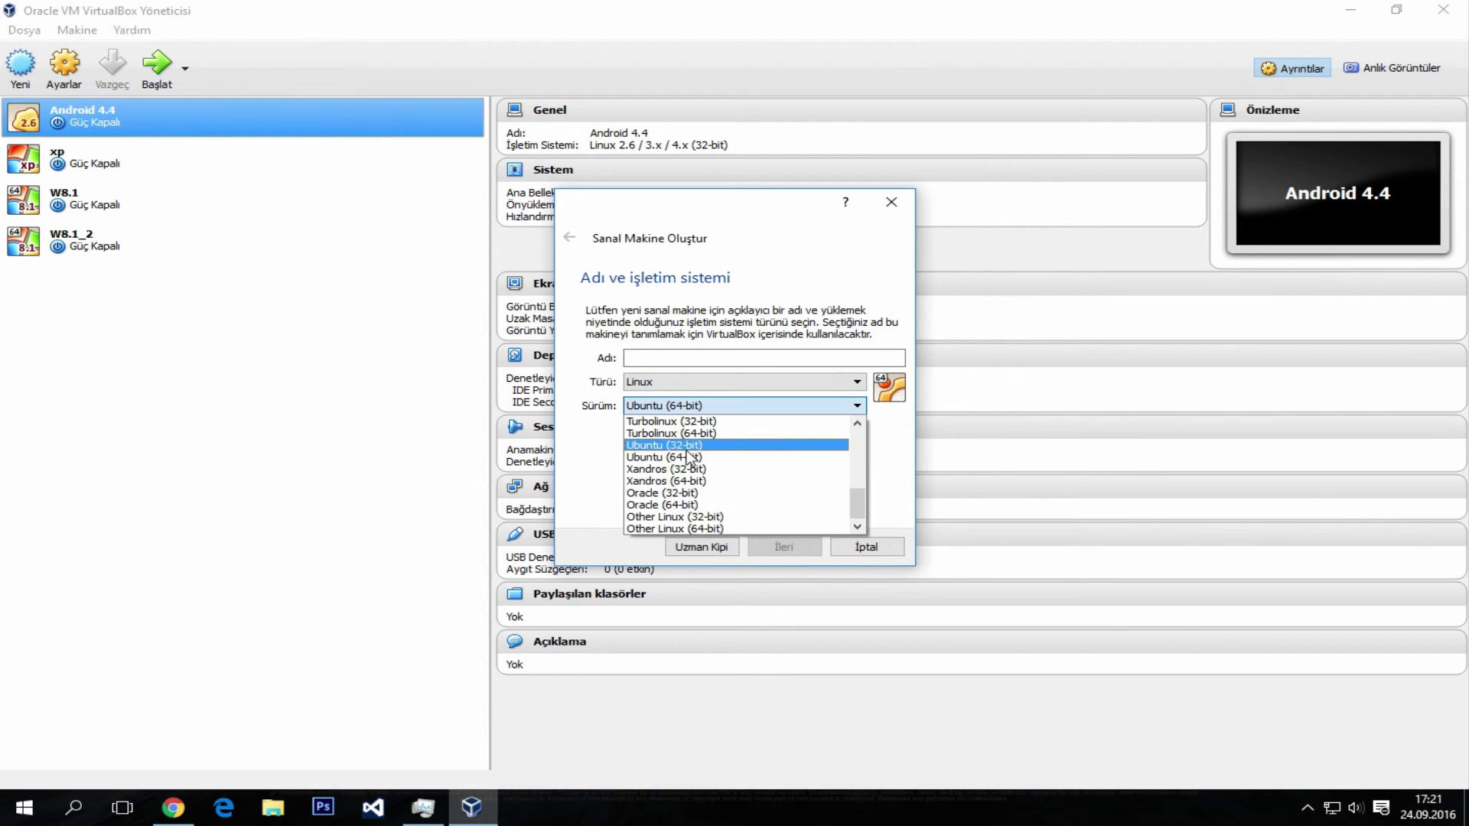
{"action": "left_click", "coordinate": [740, 528]}
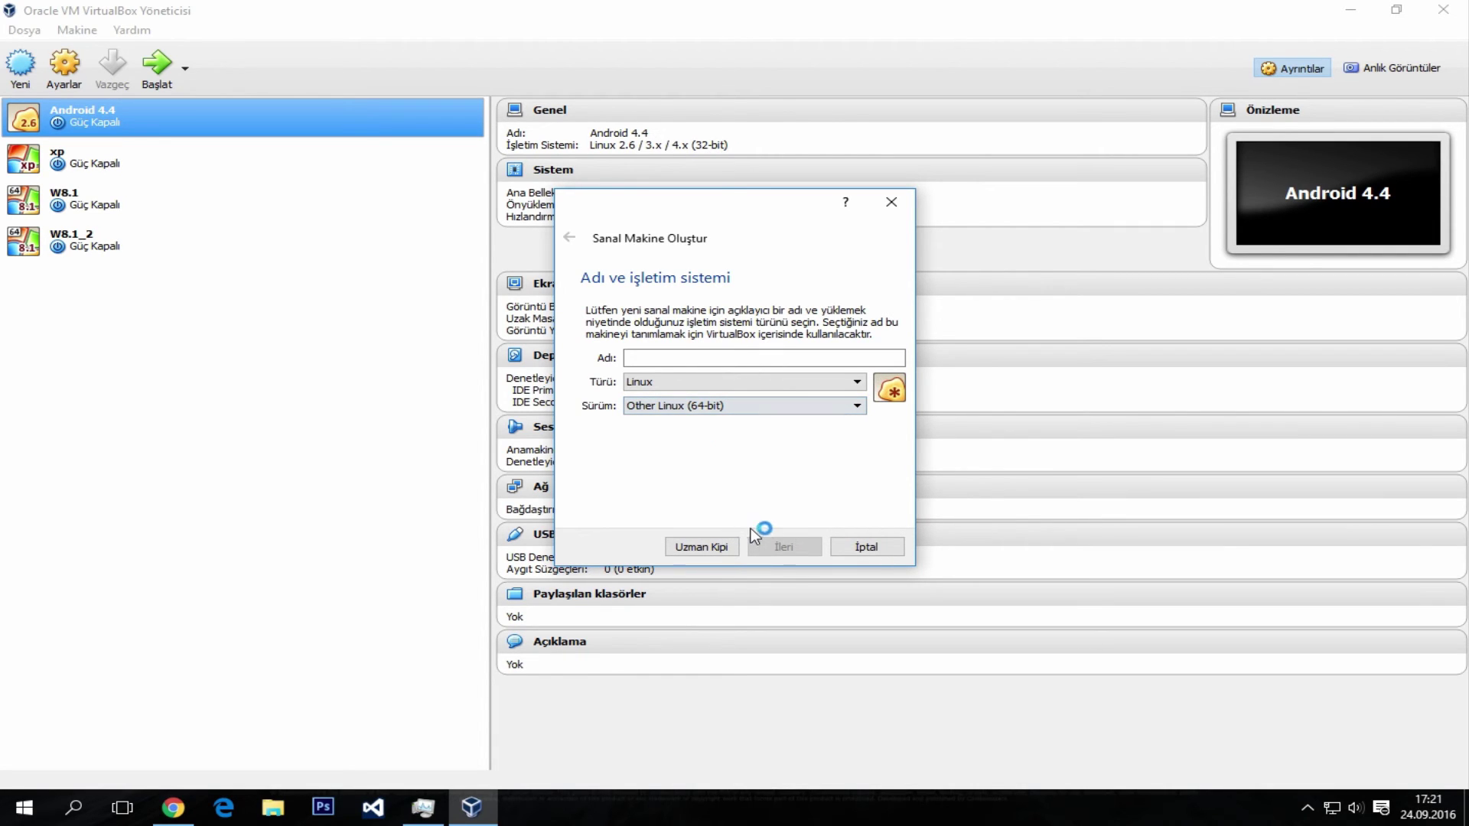
{"action": "left_click", "coordinate": [654, 357]}
{"action": "type", "text": "android"}
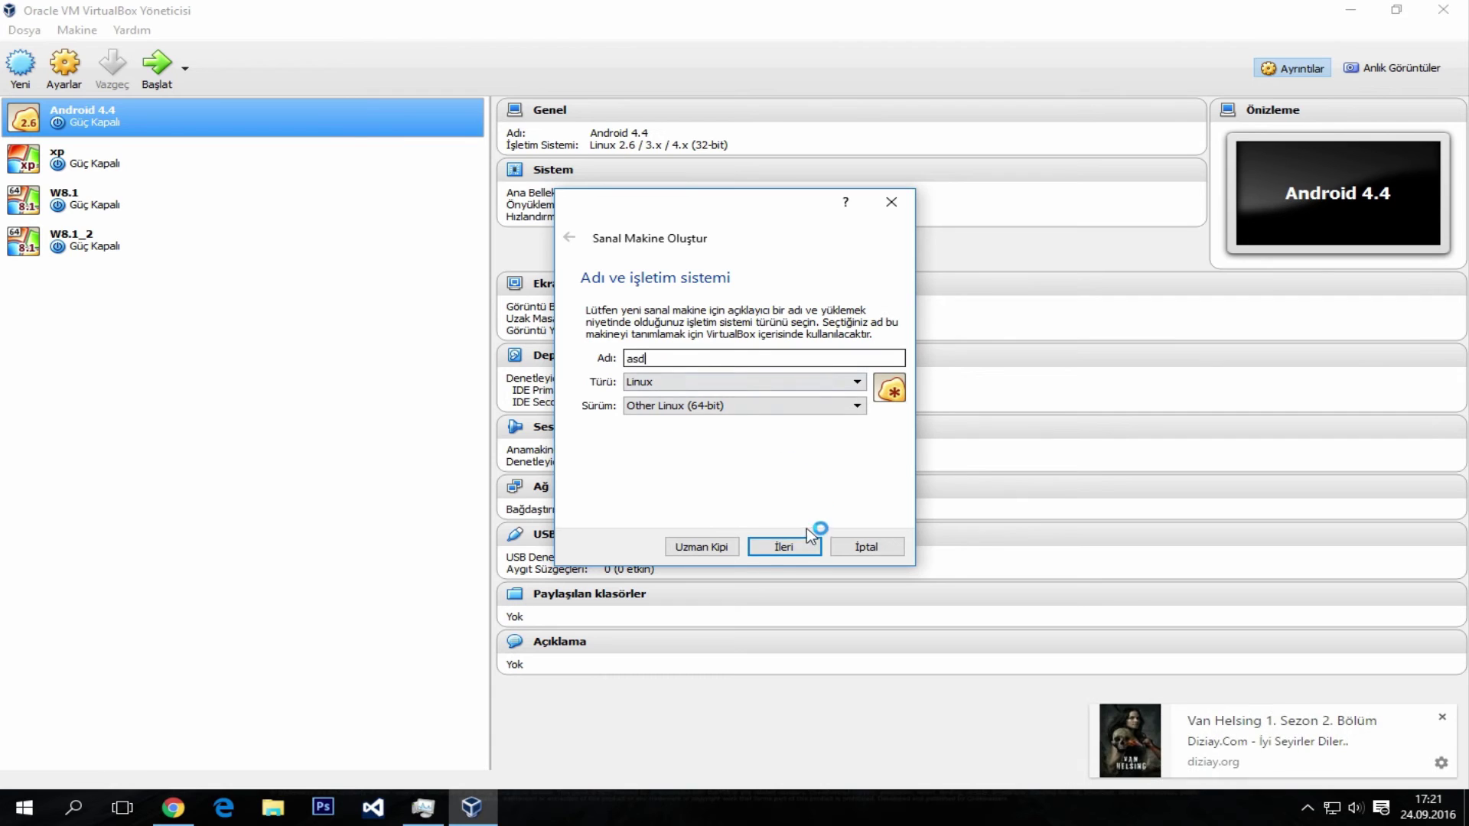
{"action": "left_click", "coordinate": [776, 547]}
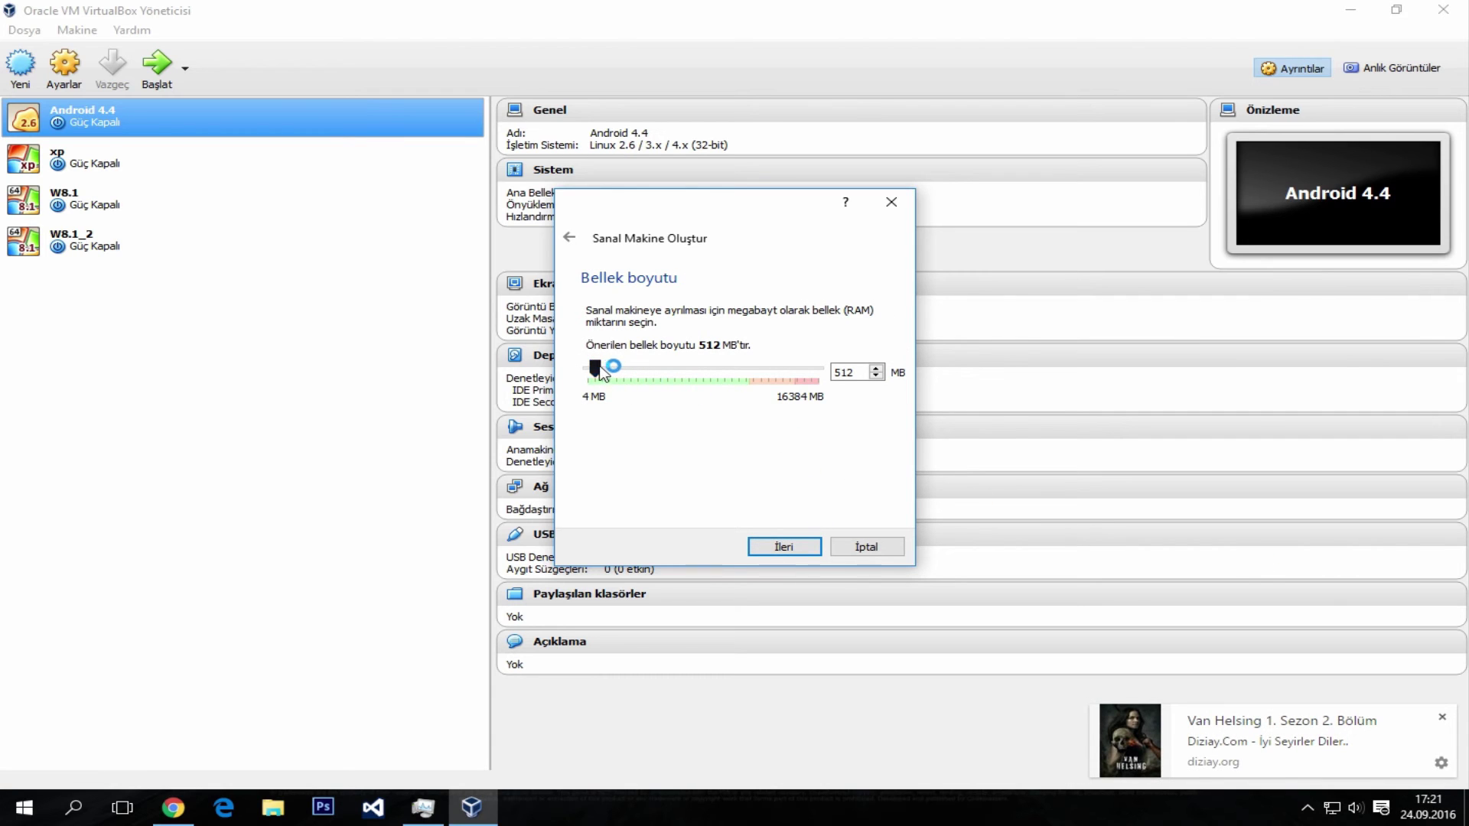
Raise the asd machine's memory, set up a VDI hard disk file named asd, and cancel the machine's creation.
{"action": "left_click_drag", "start_coordinate": [595, 371], "coordinate": [639, 370]}
{"action": "left_click", "coordinate": [802, 548]}
{"action": "left_click", "coordinate": [788, 548]}
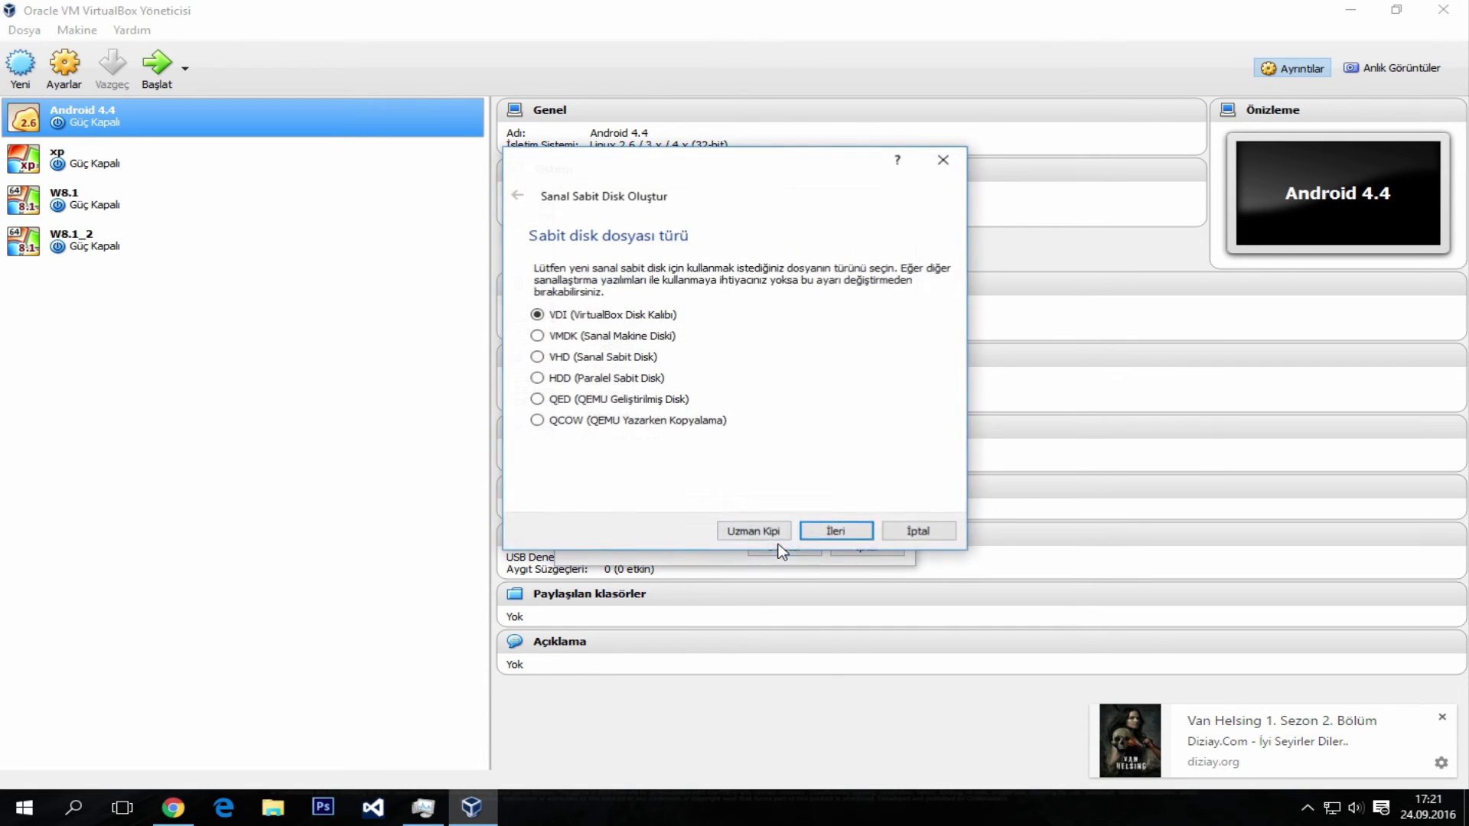
{"action": "left_click", "coordinate": [857, 530]}
{"action": "left_click", "coordinate": [857, 530]}
{"action": "type", "text": "asd"}
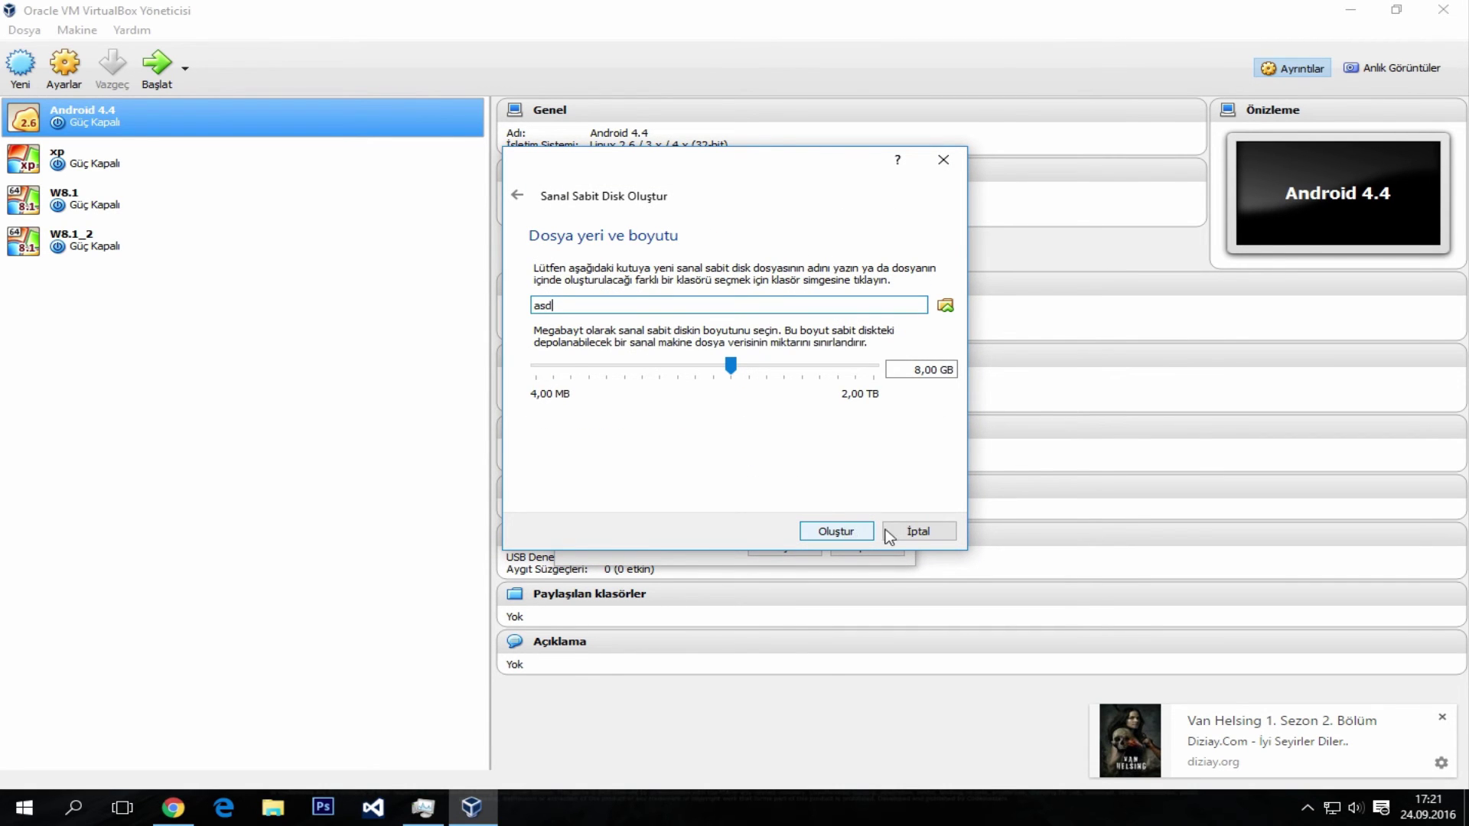
{"action": "left_click", "coordinate": [935, 535]}
{"action": "left_click", "coordinate": [867, 553]}
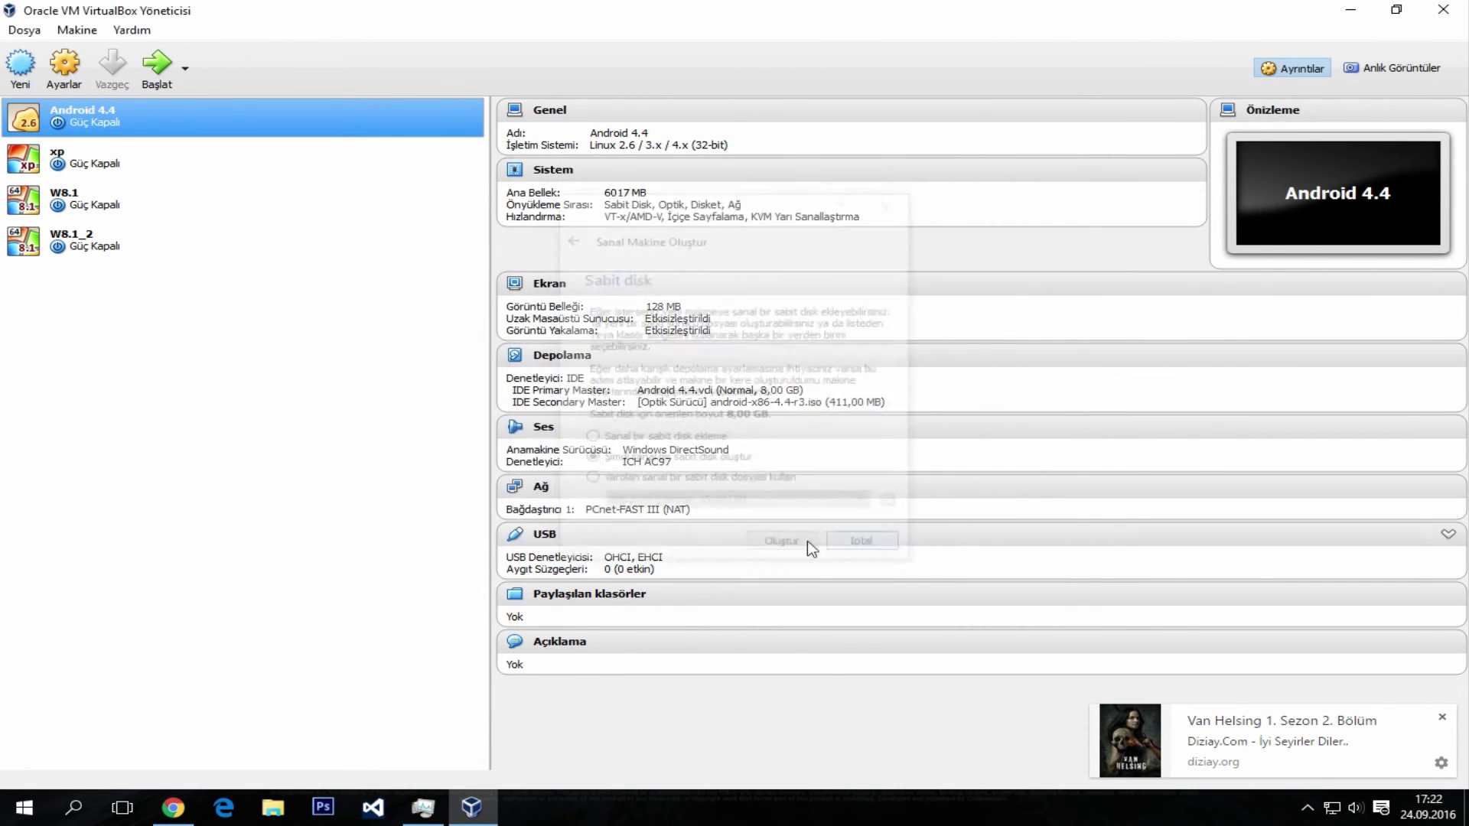